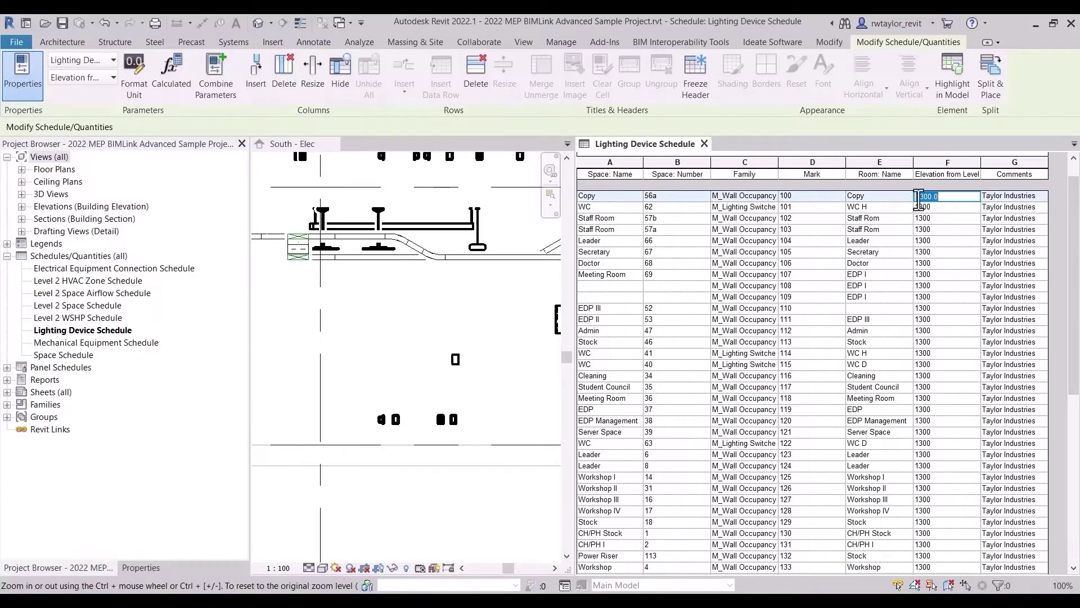
Step: Enter 1200 as the Elevation from Level for the Copy and WC rows
text(200)
key(Return)
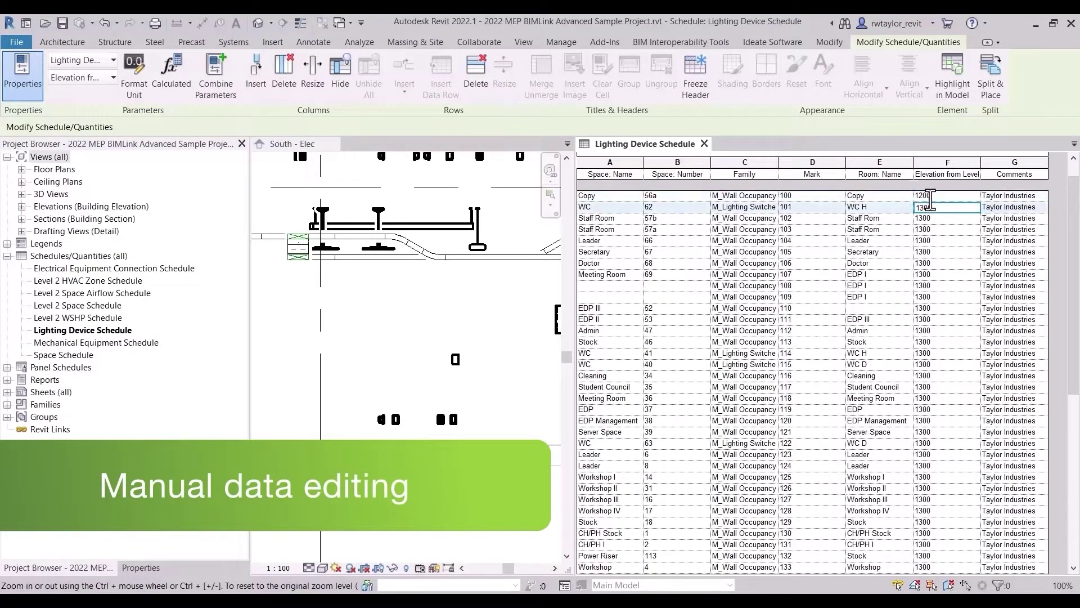
text(1200)
key(Return)
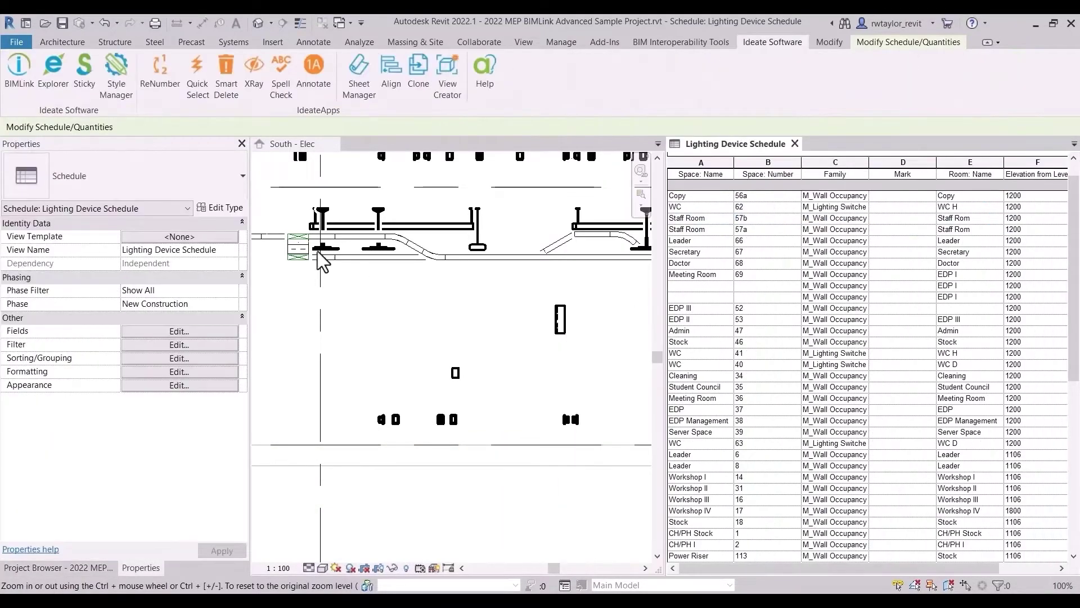
Step: Build a By Schedule BIMLink link on the Lighting Device Schedule and export it as Lighting Device Schedule.xlsx
click(22, 84)
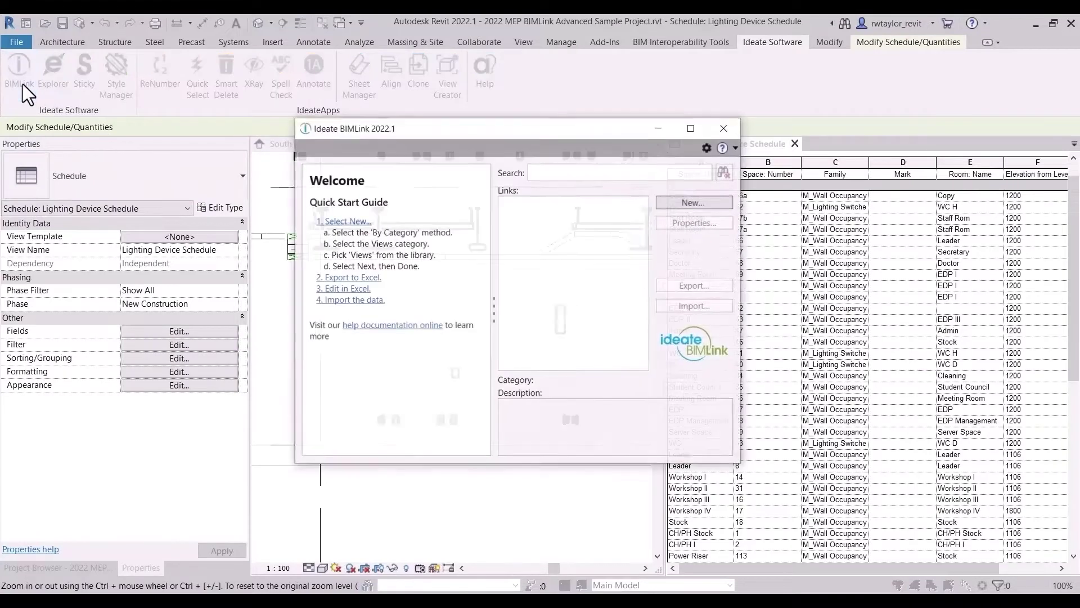
click(684, 204)
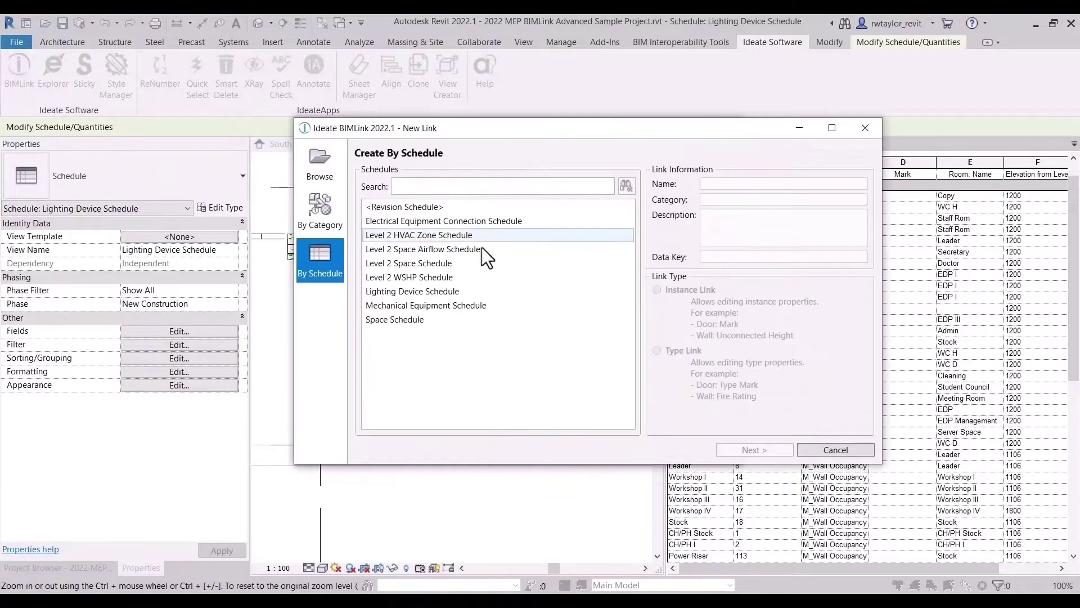
click(446, 290)
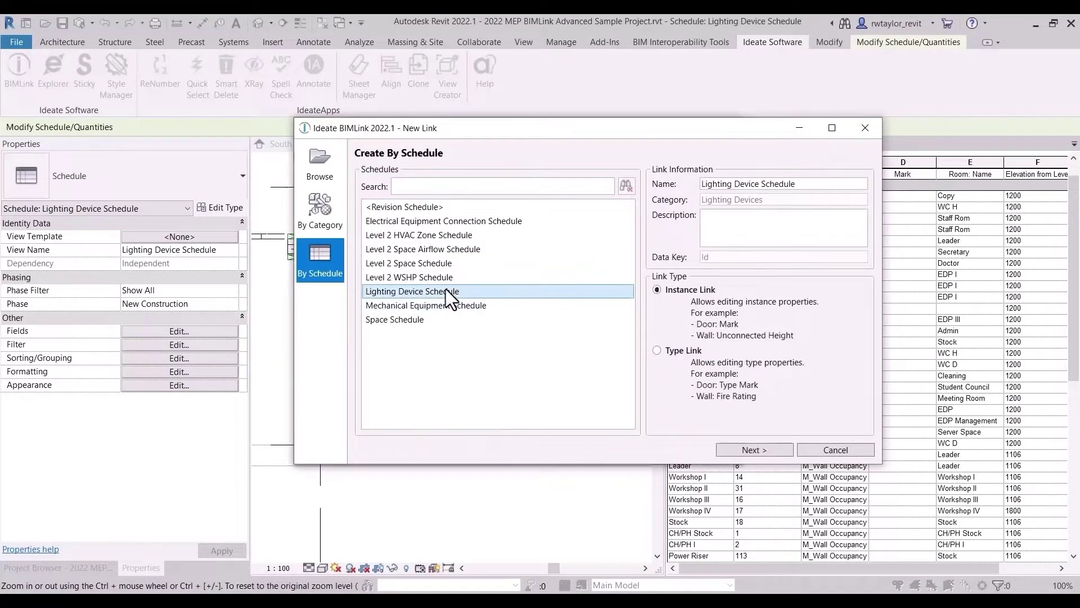
click(748, 450)
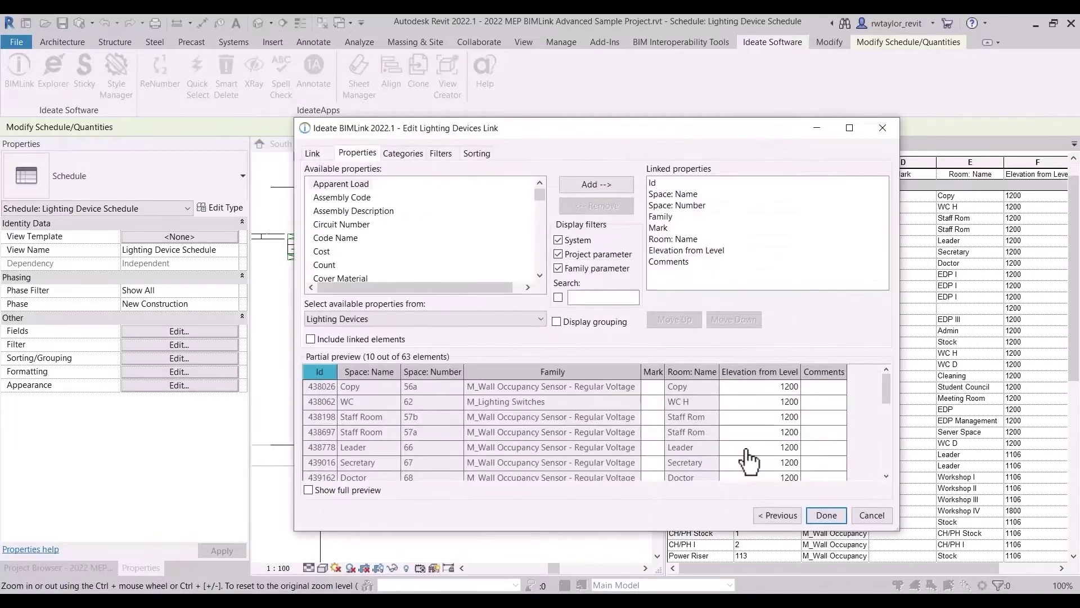
click(825, 513)
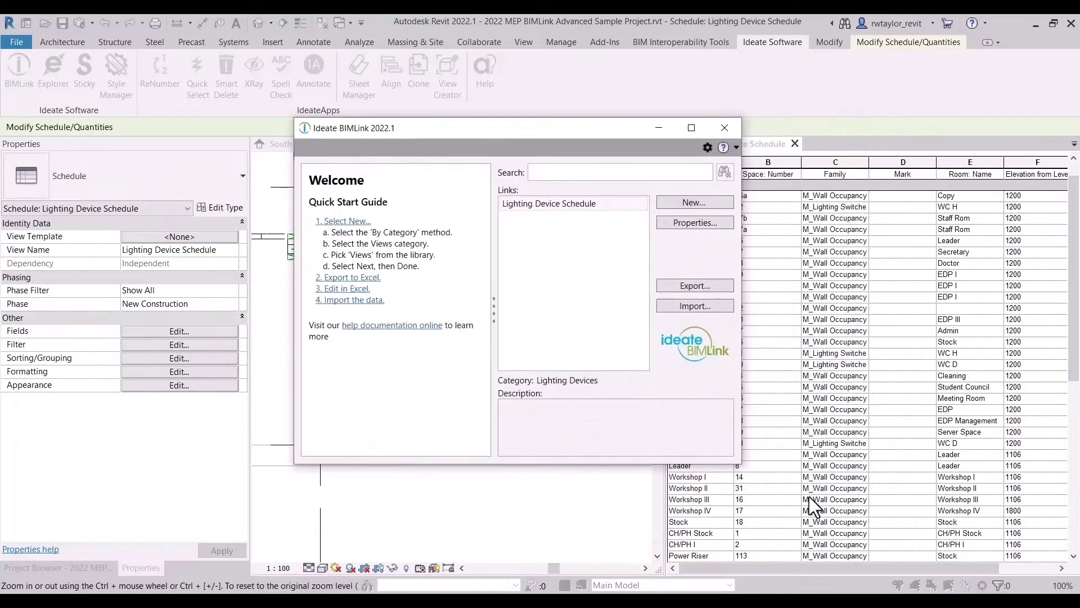
click(690, 286)
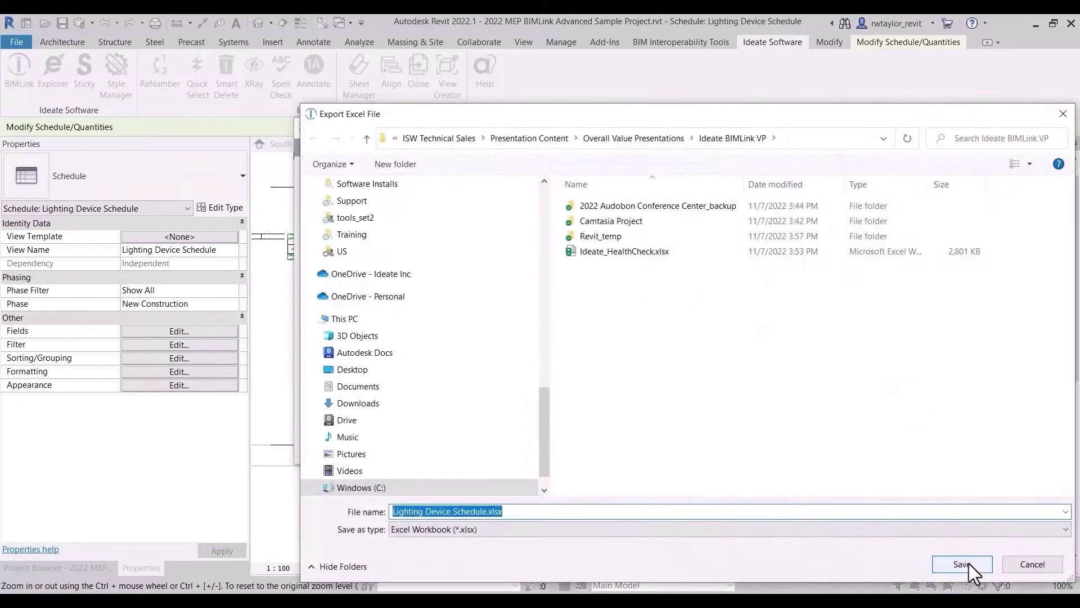
click(964, 564)
Step: In the exported workbook, widen the Mark column and number Marks 100, 101 onward down to row 23
click(576, 325)
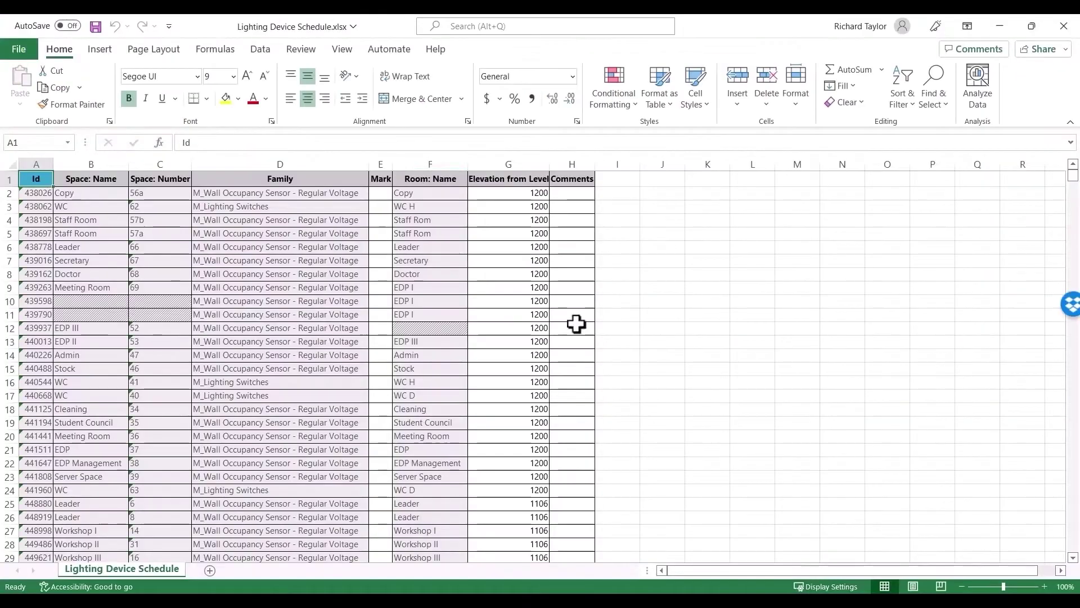
drag(391, 164, 459, 163)
click(414, 193)
text(100)
key(Return)
text(101)
drag(413, 198, 424, 543)
Step: Enter 1300 as the Elevation from Level value starting in cell G2
drag(1074, 436, 1075, 219)
click(583, 501)
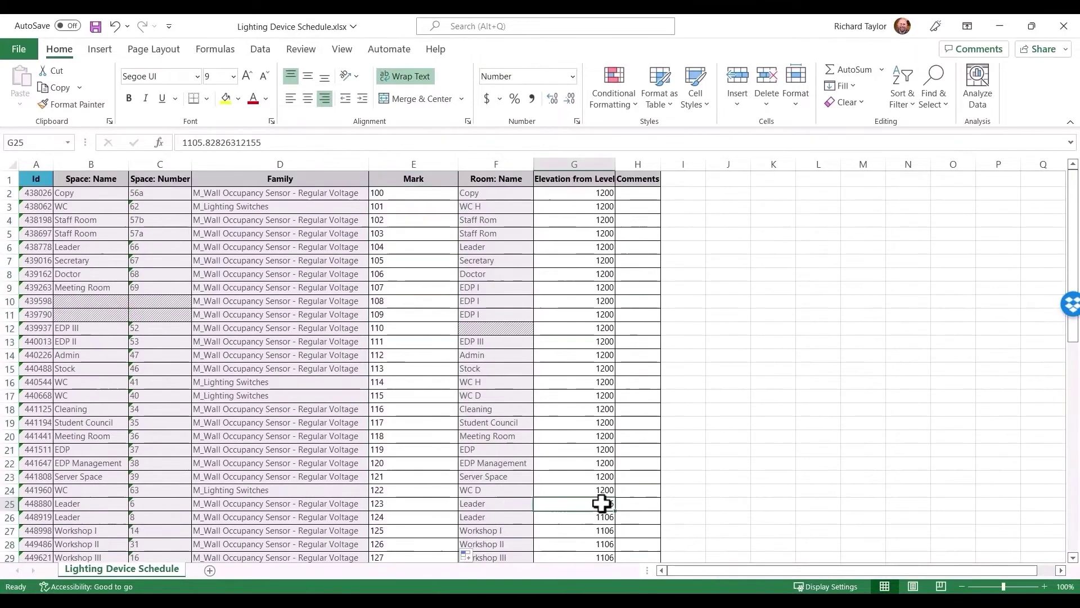
click(583, 193)
text(1300)
key(Return)
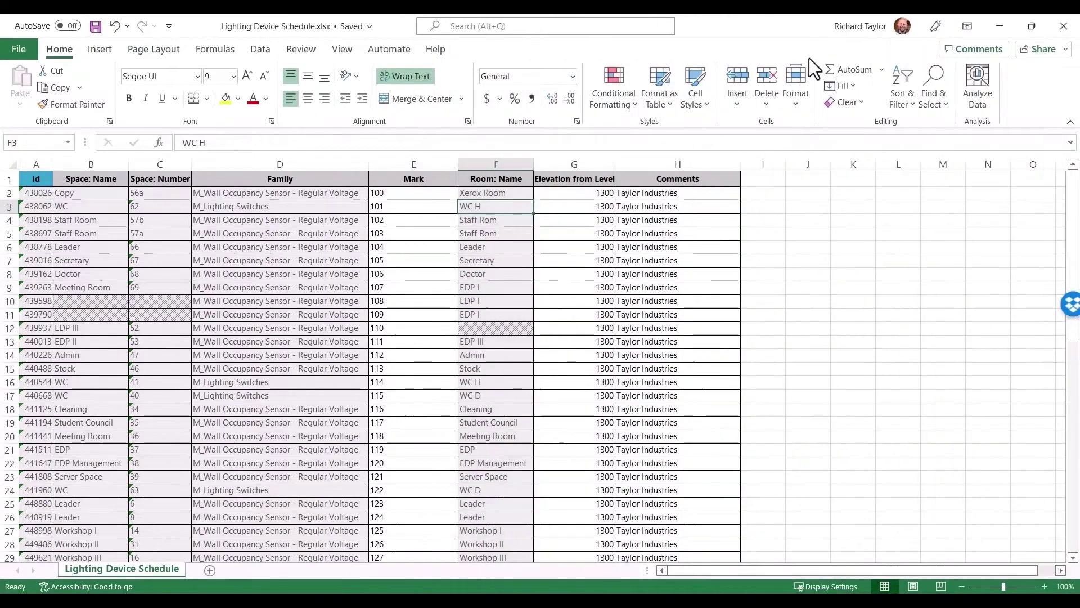
Step: Close Excel and import Lighting Device Schedule.xlsx back into the model through BIMLink
click(1064, 26)
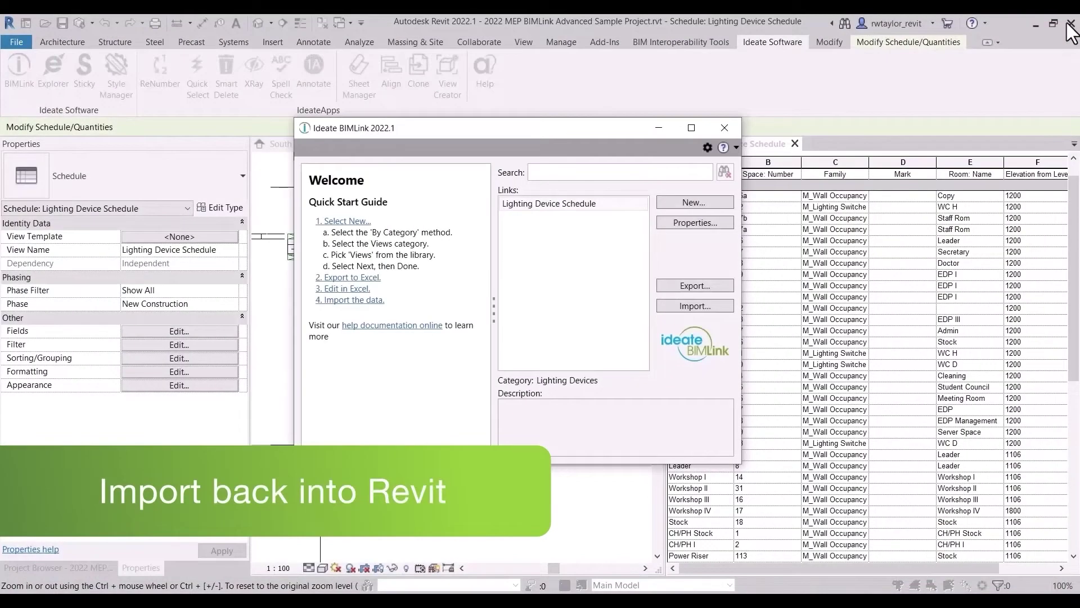
click(689, 309)
click(652, 266)
click(959, 565)
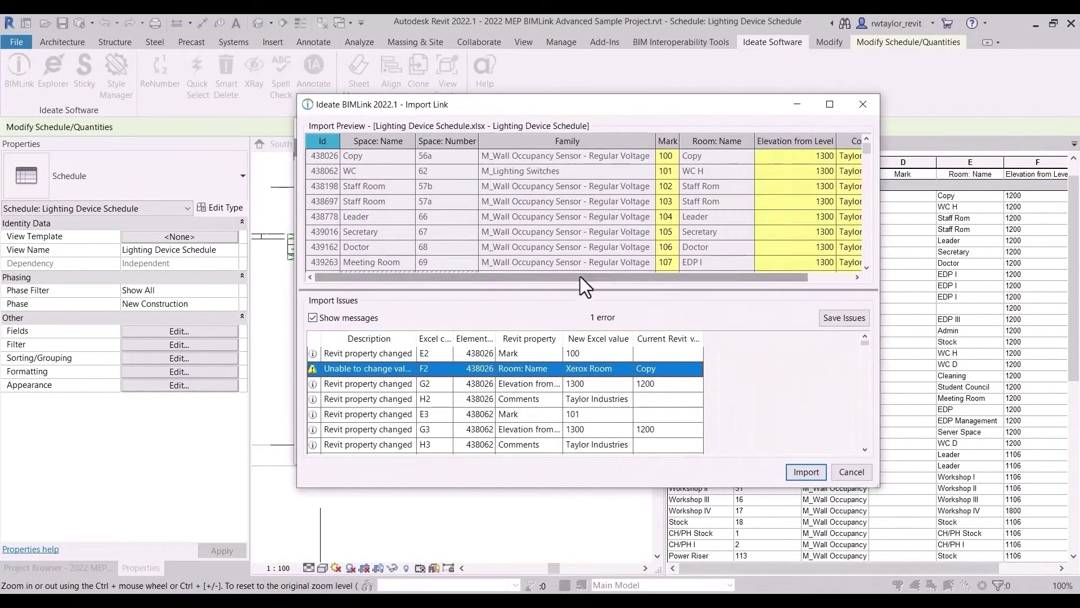
drag(579, 276, 707, 295)
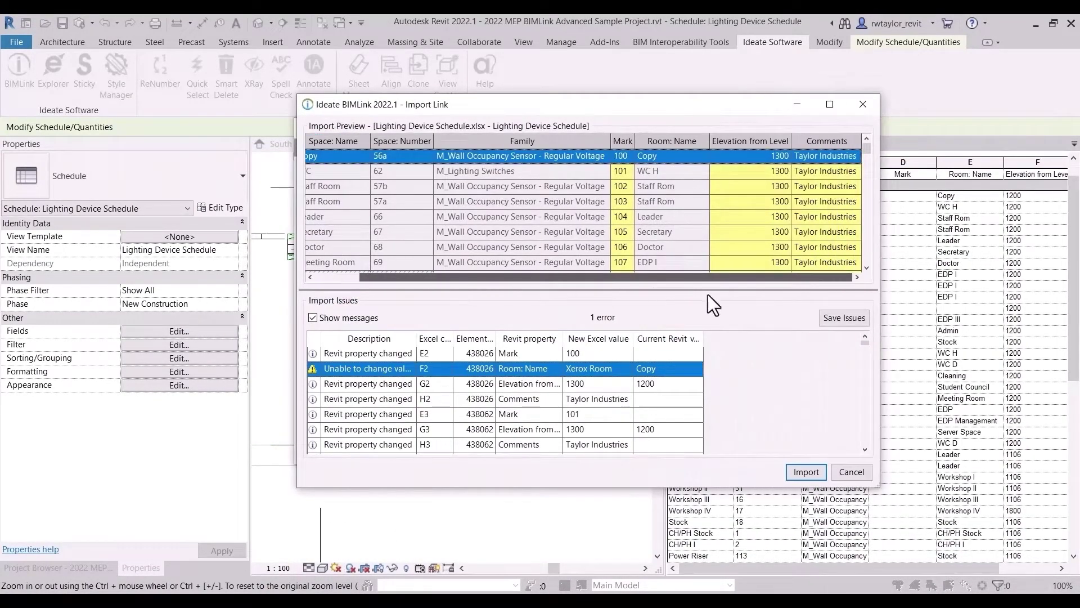
click(799, 472)
click(724, 127)
Step: Open the South - Elec elevation view and select the wall occupancy sensor
drag(754, 568, 859, 585)
click(503, 413)
click(456, 359)
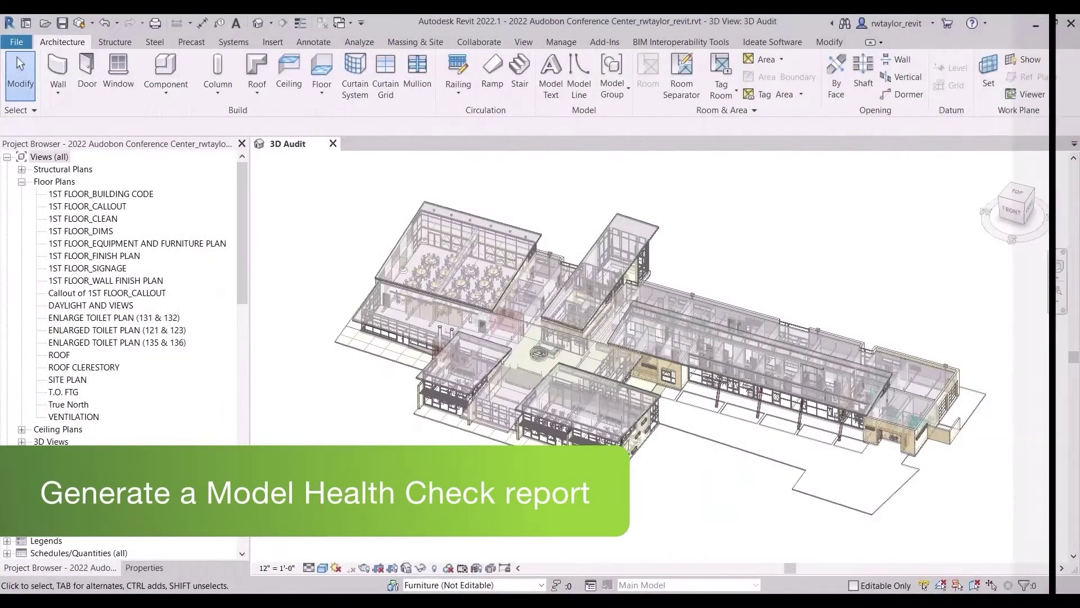
Step: Export the HC-Ideate link to Ideate_HealthCheck.xlsx, overwriting the existing worksheet
click(772, 42)
click(19, 70)
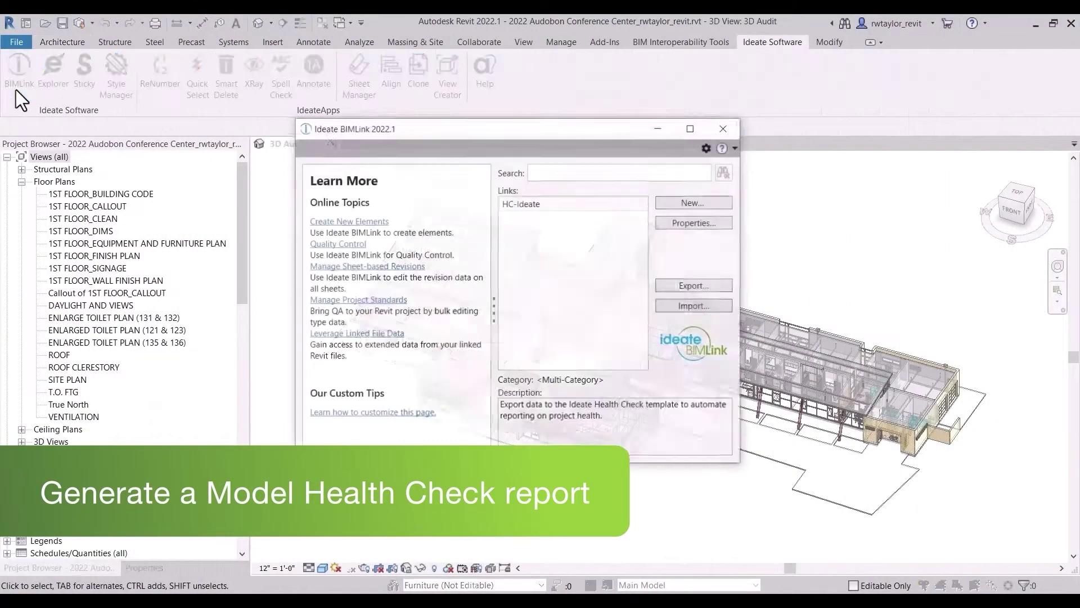
click(531, 205)
click(675, 225)
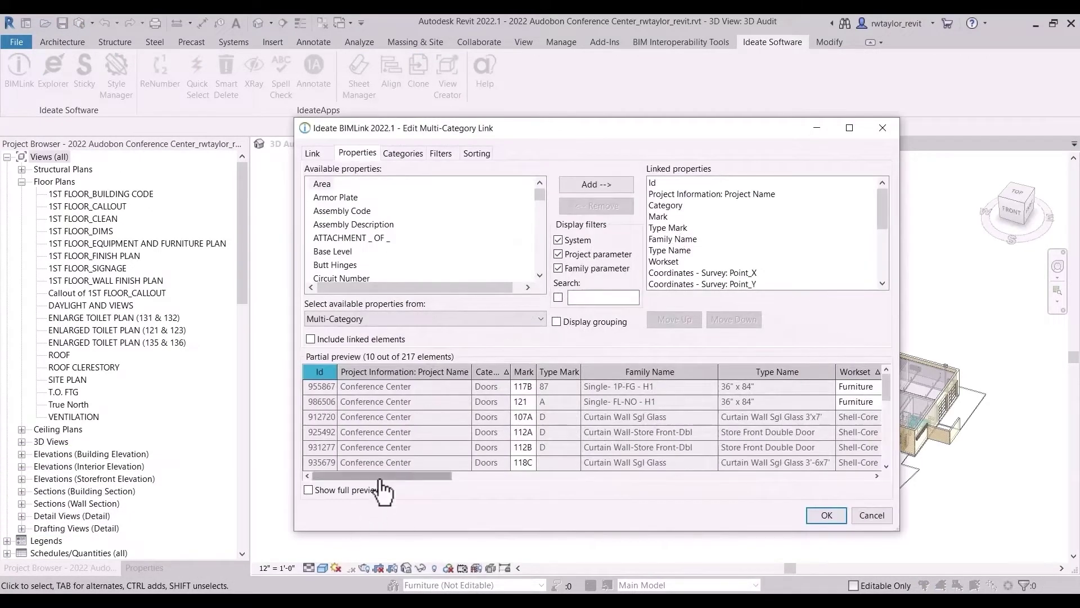
drag(383, 475, 360, 519)
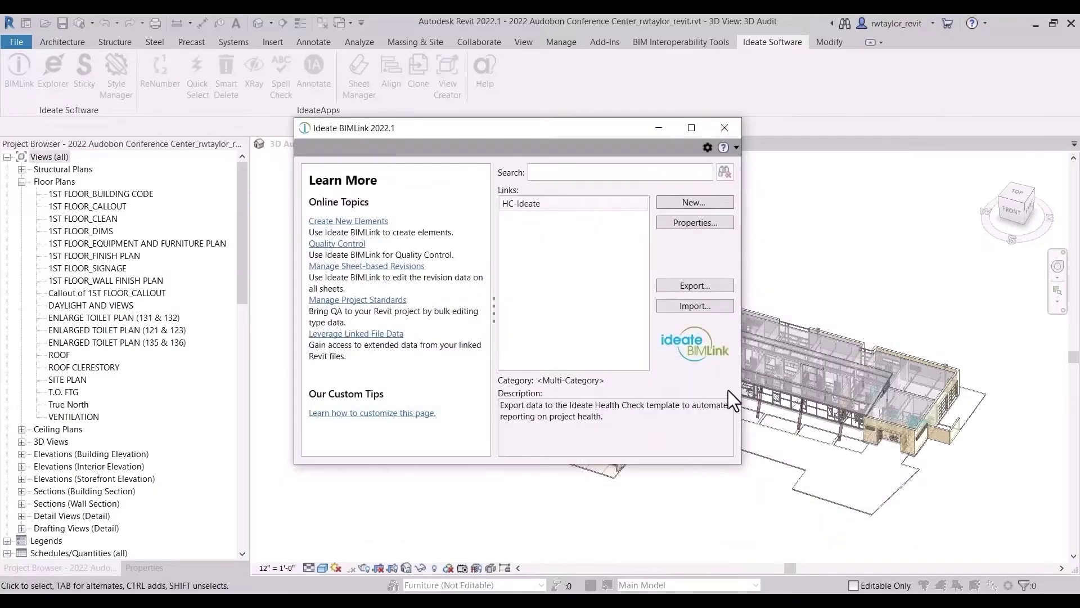
click(697, 286)
click(622, 253)
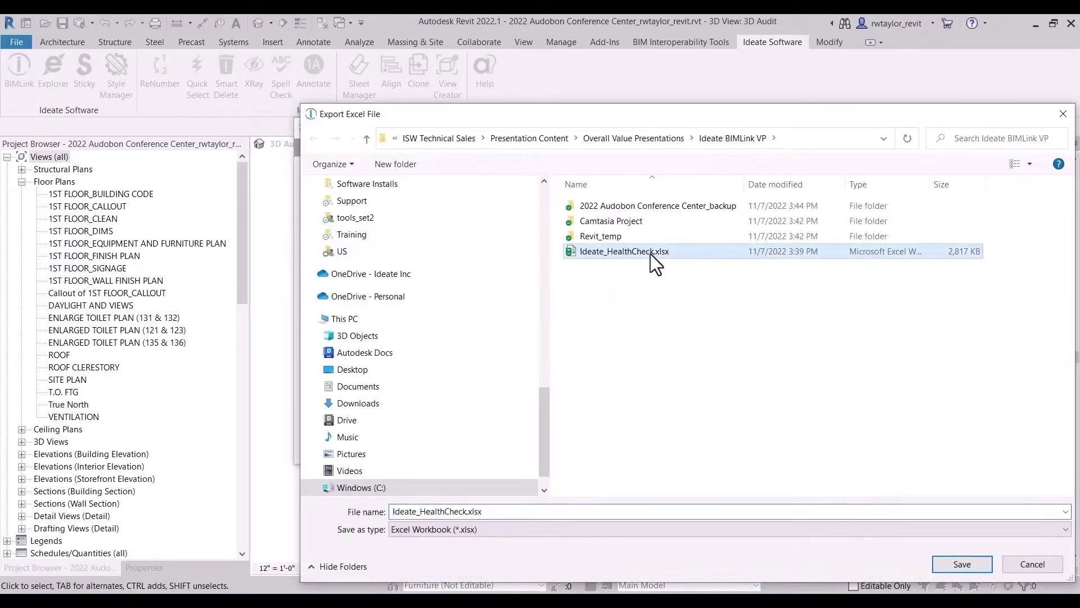
click(946, 565)
click(505, 293)
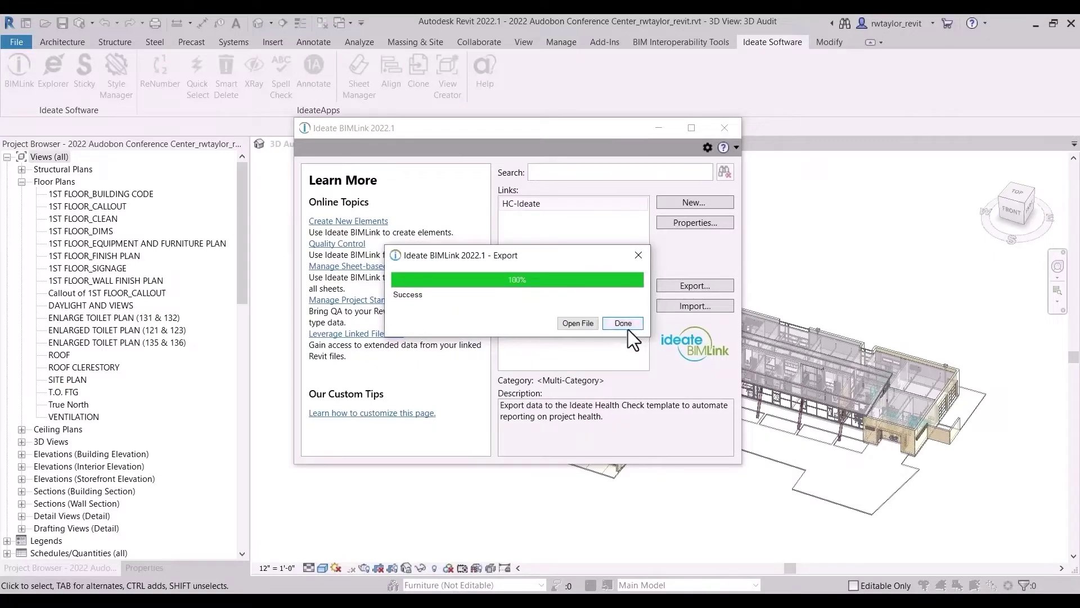
click(622, 322)
Step: Add the HC-Views link from the 05 Health Check library and export it into Ideate_HealthCheck.xlsx
click(693, 203)
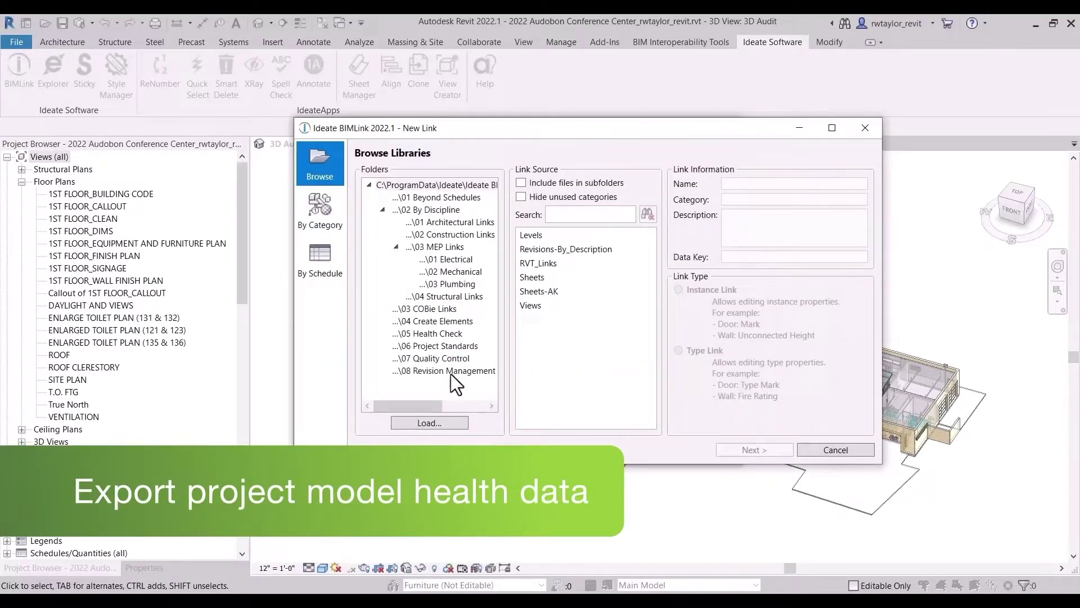
click(445, 334)
click(539, 376)
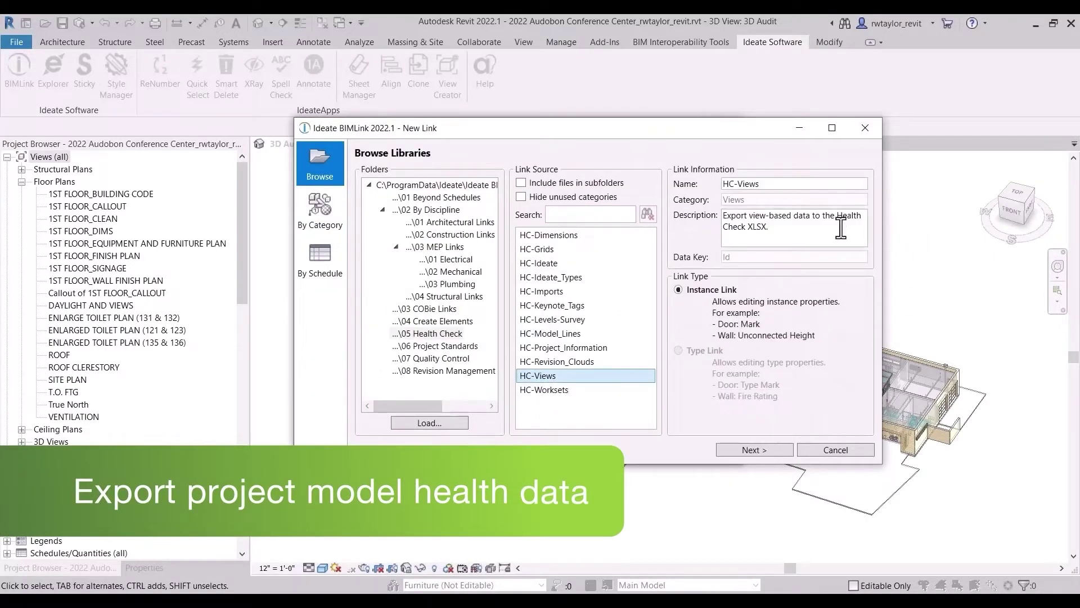
click(754, 450)
drag(639, 475, 424, 513)
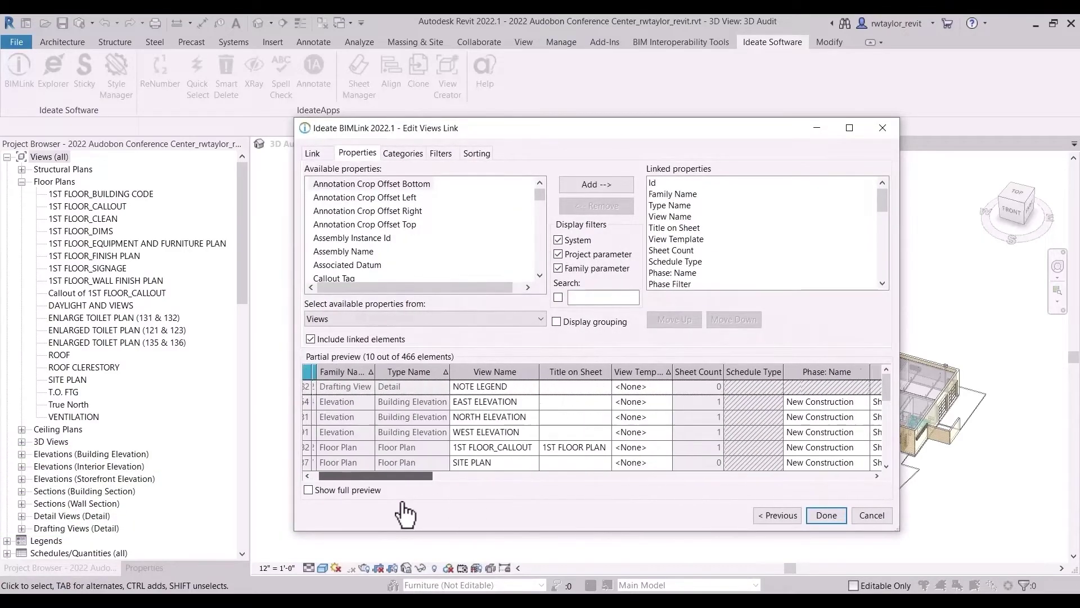
click(823, 515)
click(684, 288)
click(664, 251)
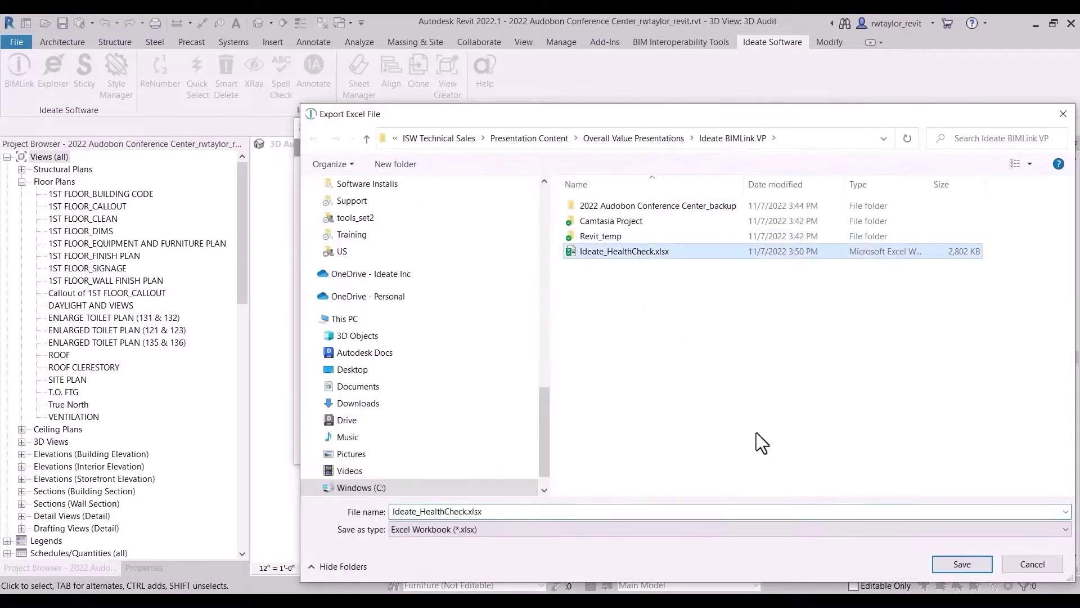
click(950, 565)
click(465, 278)
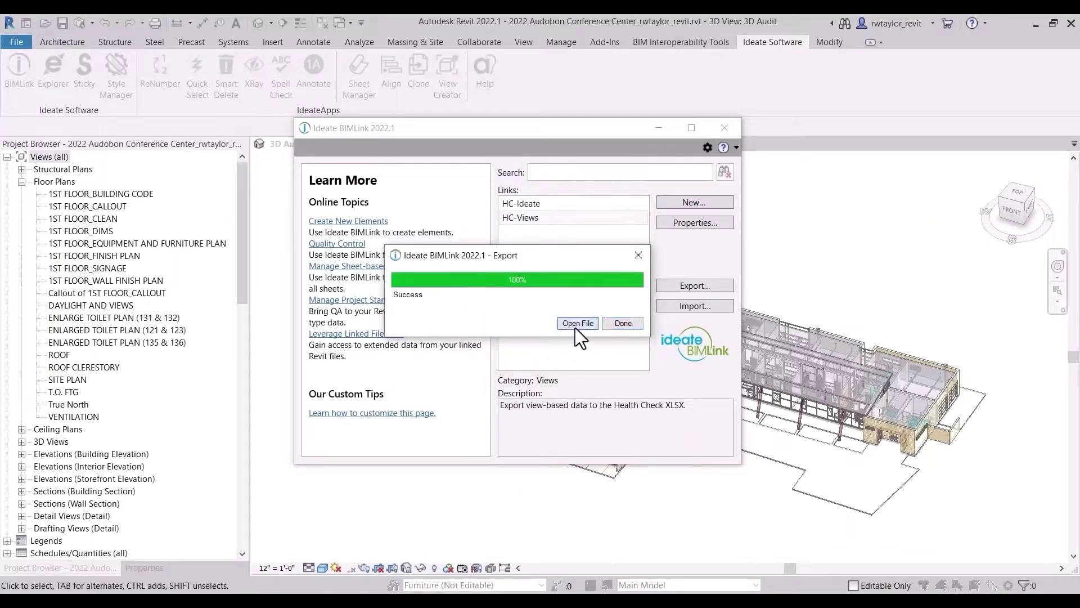
click(574, 326)
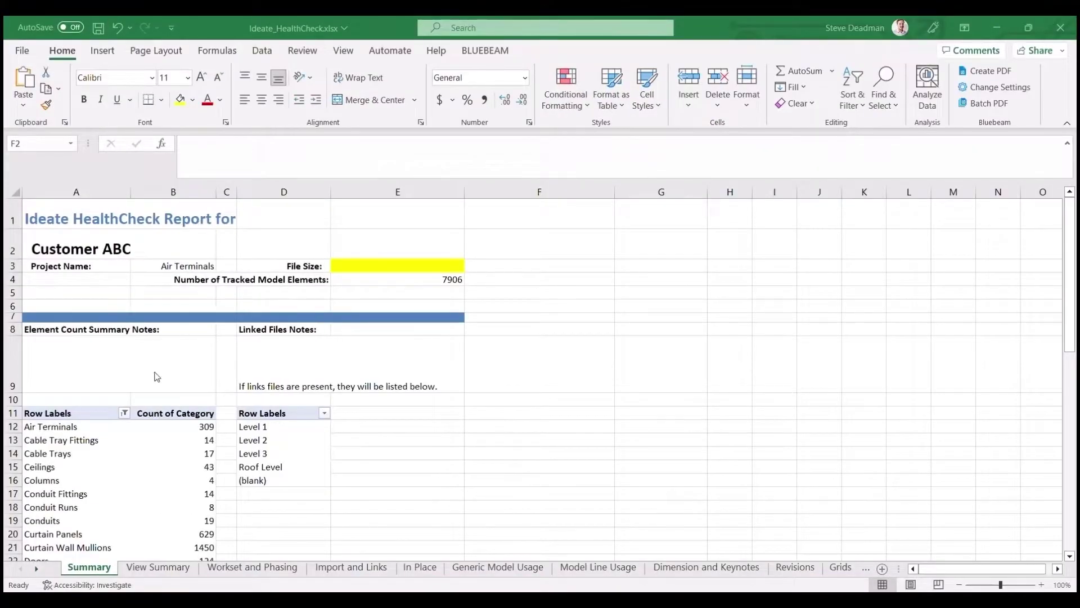
Step: Review the View Summary, Workset and Phasing, Import and Links, In Place and Generic Model Usage sheets
scroll(167, 452, down, 5)
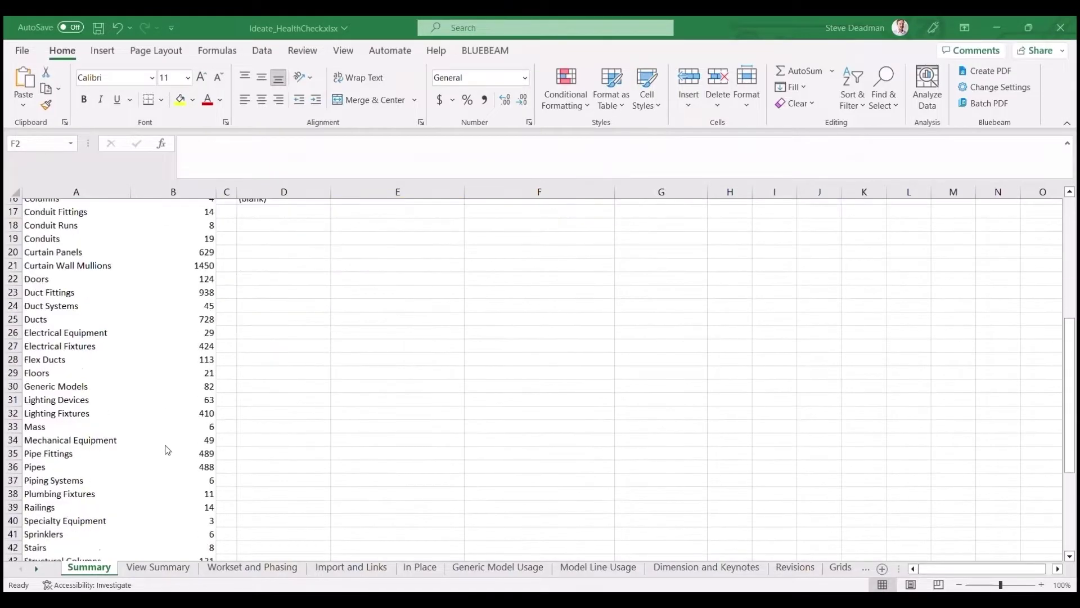
scroll(167, 450, down, 2)
scroll(167, 450, up, 8)
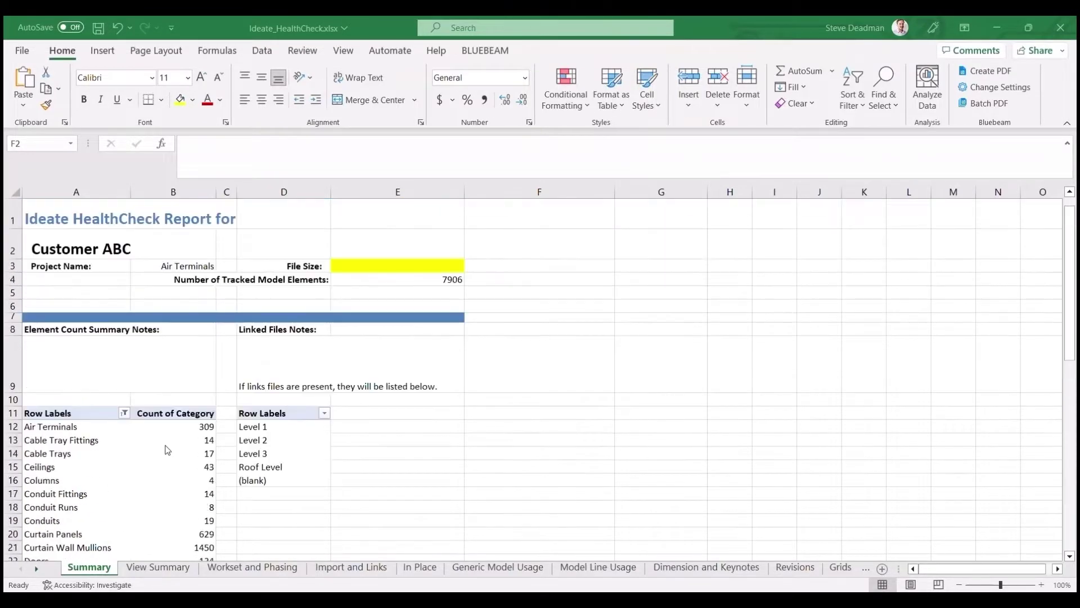
click(164, 569)
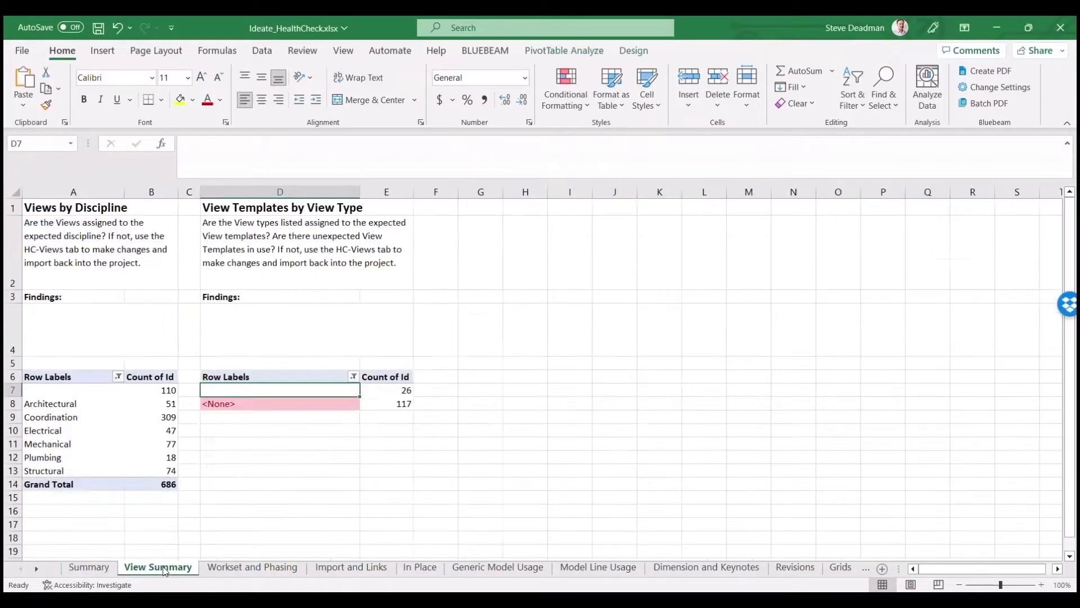
click(243, 568)
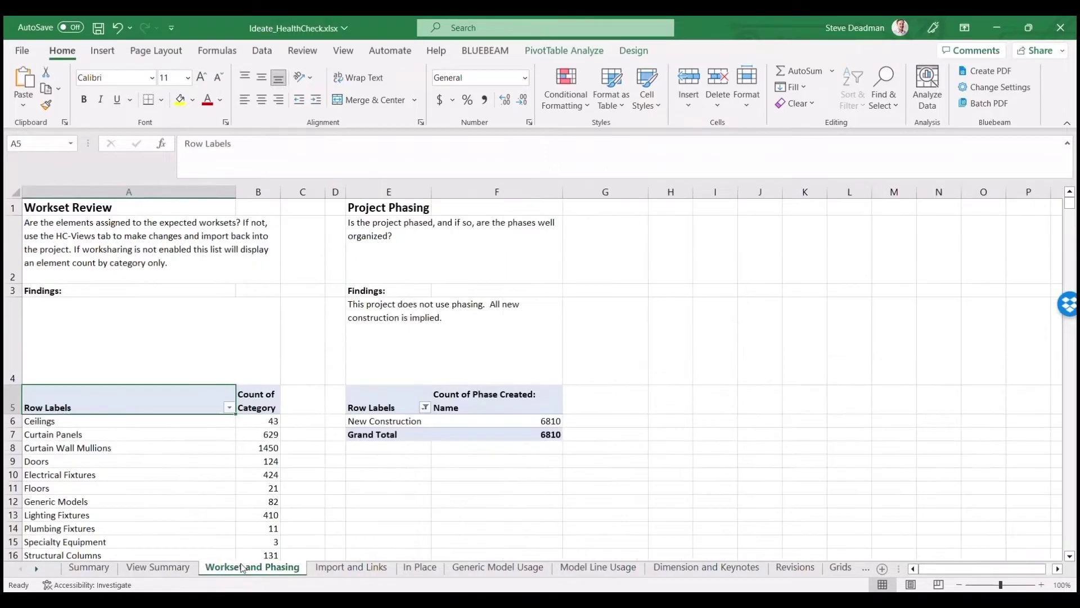
scroll(341, 518, down, 3)
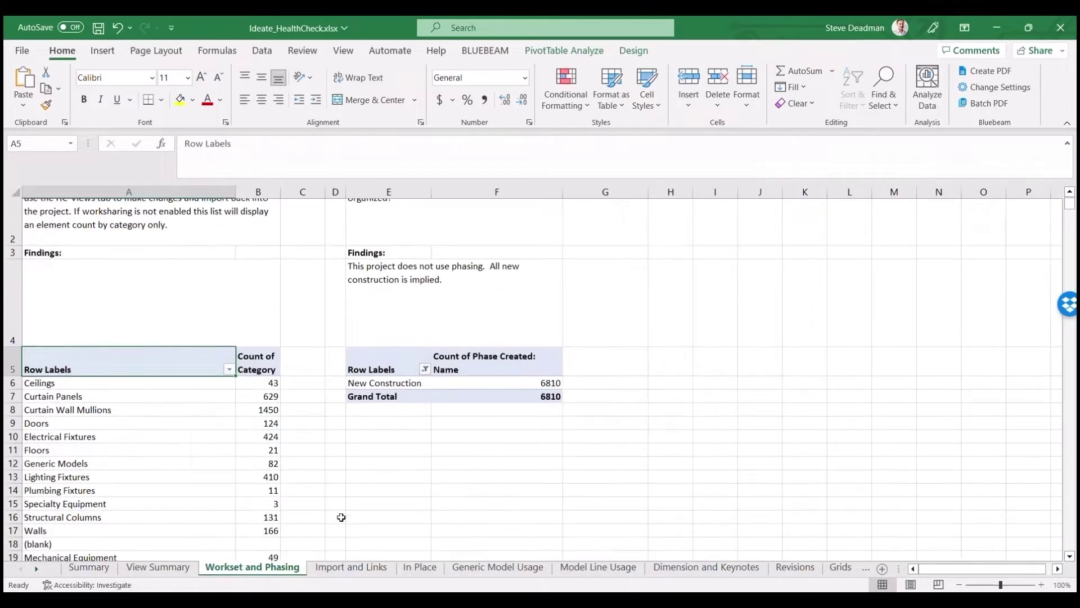
click(346, 568)
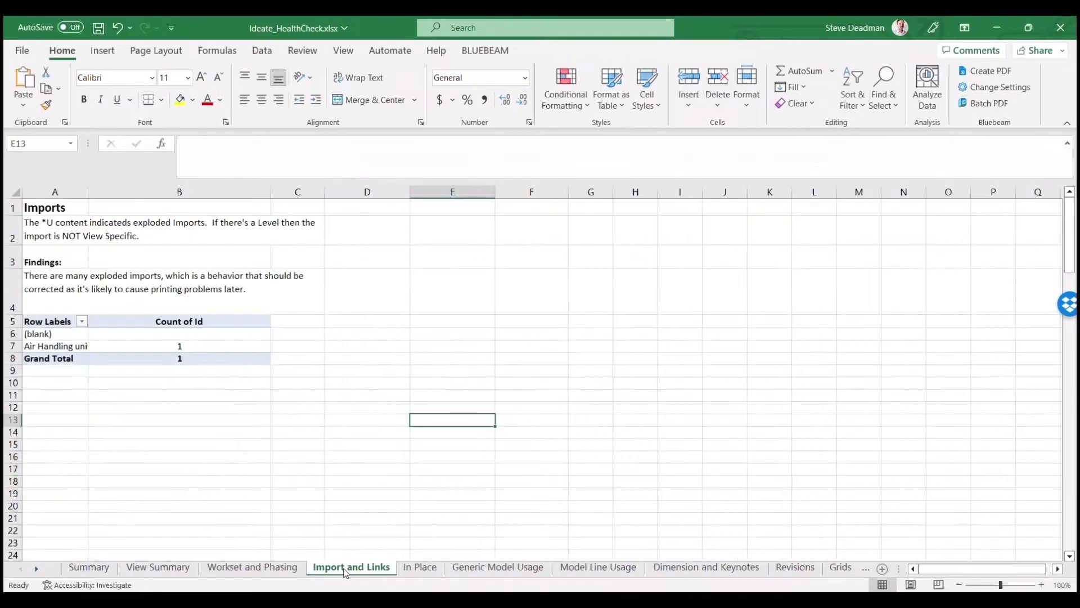
click(416, 569)
click(509, 568)
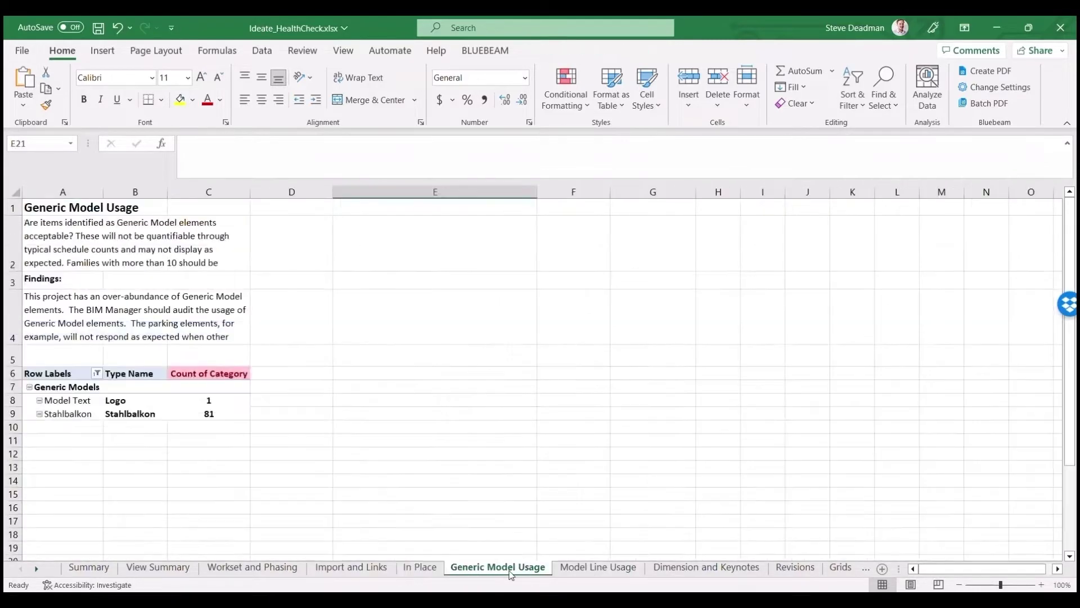
drag(36, 569, 35, 568)
Step: Go through the HC-Model_Lines, HC-Dimensions, HC-Keynote_Tags, HC-Imports, HC-Revision_Clouds, HC-Ideate, HC-Levels-Survey and HC-Views sheets
click(204, 568)
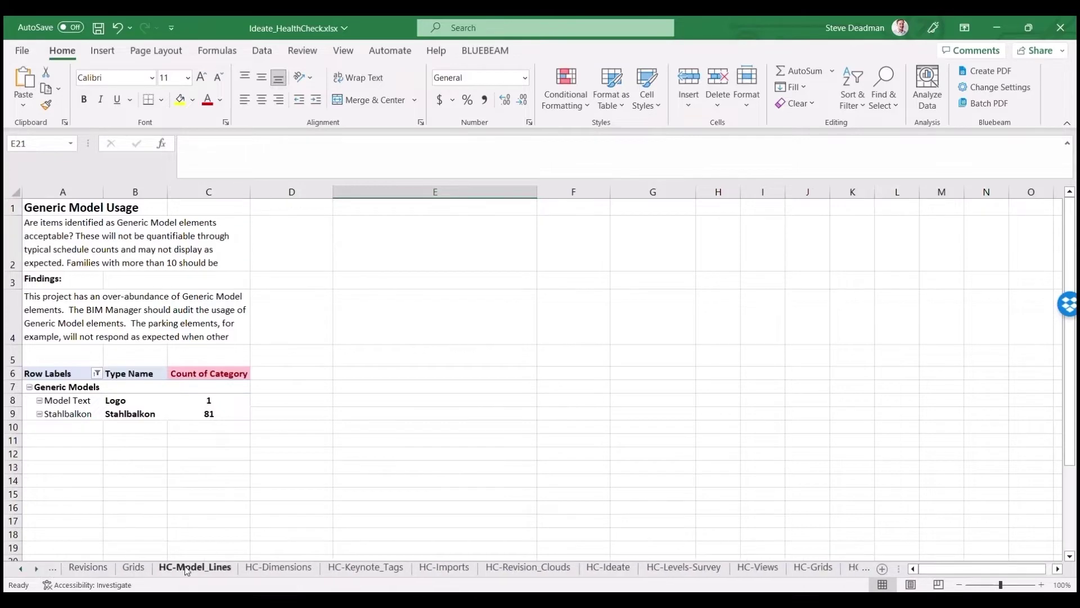
click(268, 570)
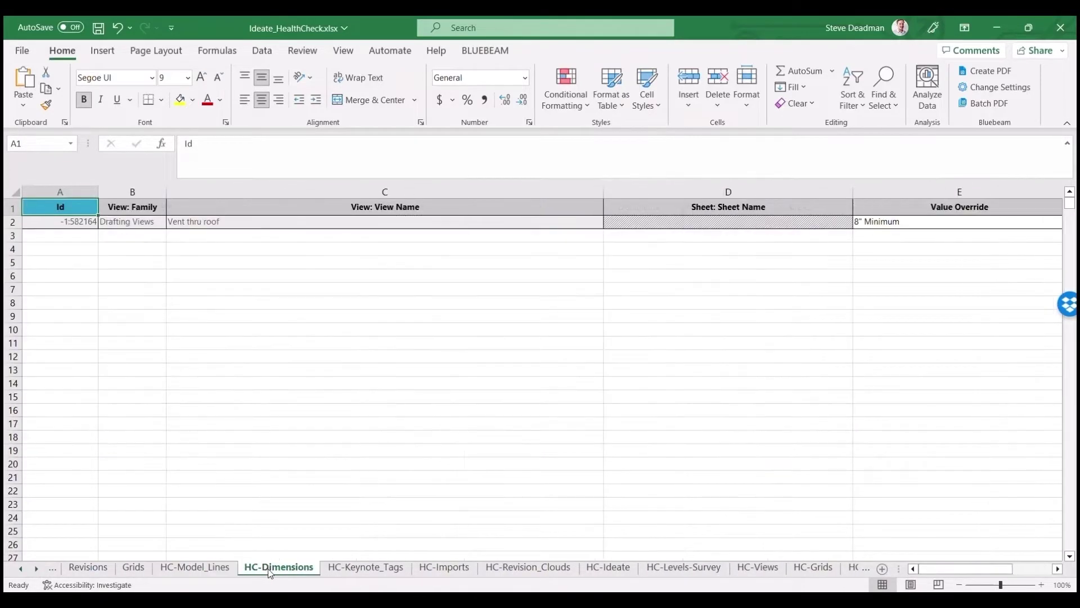
click(360, 568)
click(437, 568)
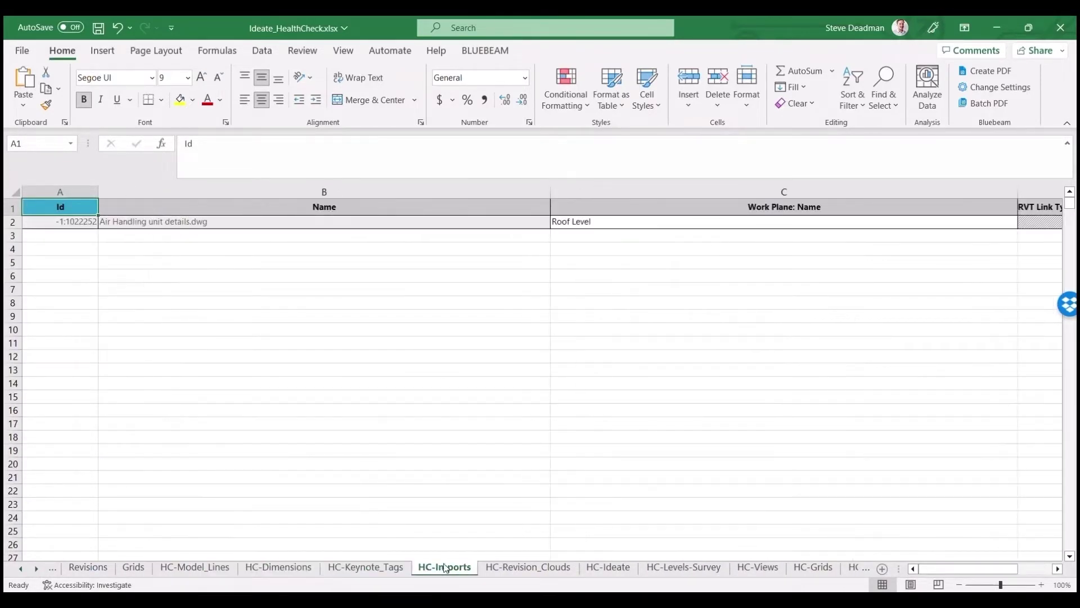
click(535, 569)
click(596, 568)
click(684, 568)
click(757, 568)
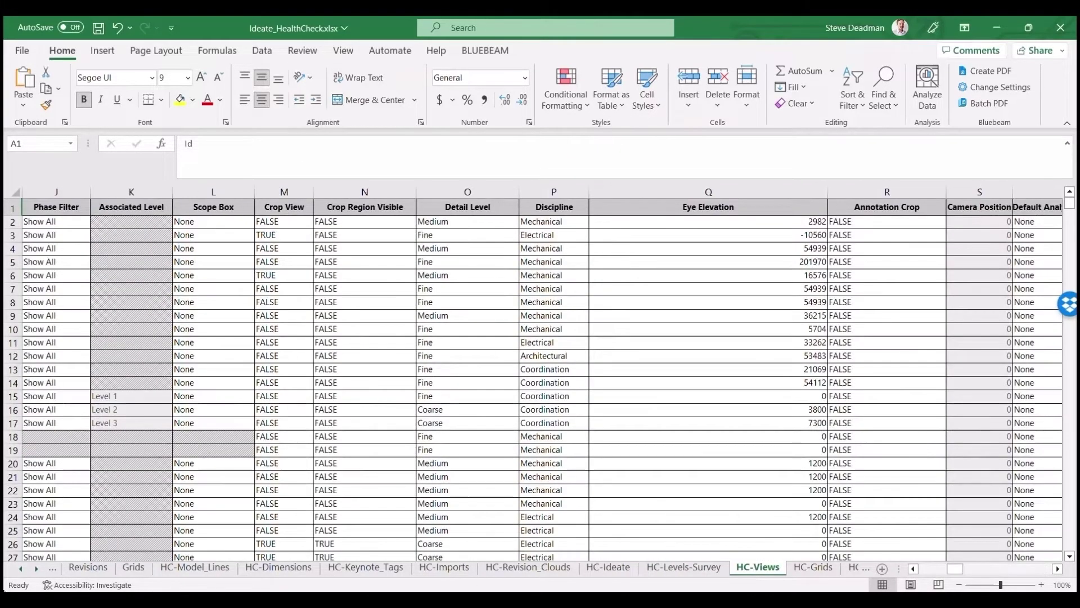
Step: Scroll the sheet tabs back to the start and return to the Summary sheet
click(21, 568)
click(20, 568)
click(20, 569)
click(20, 569)
click(20, 568)
click(89, 567)
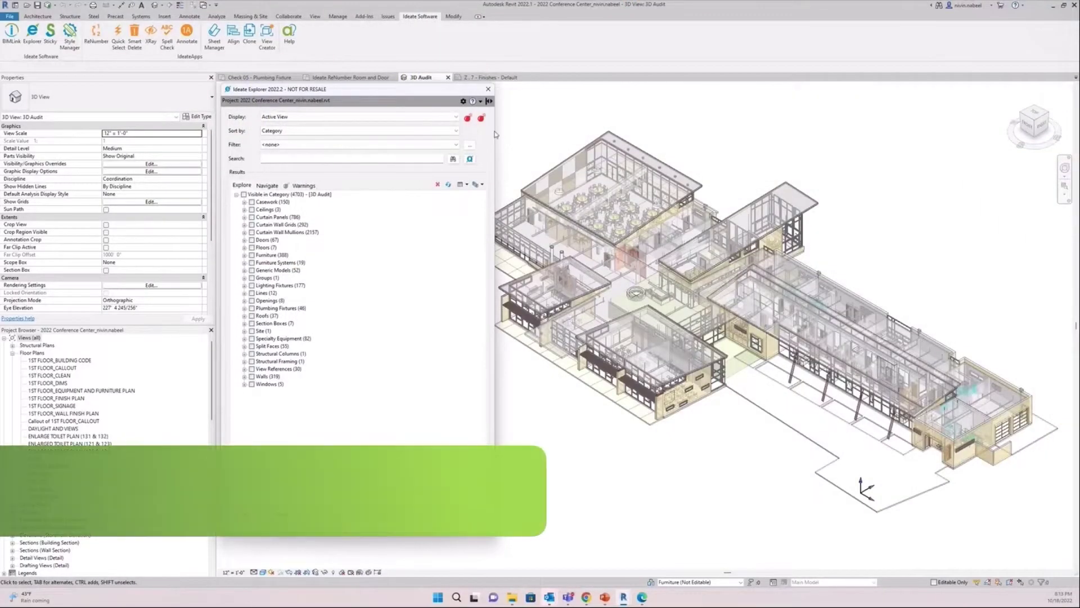
Step: Rearrange the Ideate Explorer panel and preview selecting a barn door and the wall model group
drag(494, 131, 463, 133)
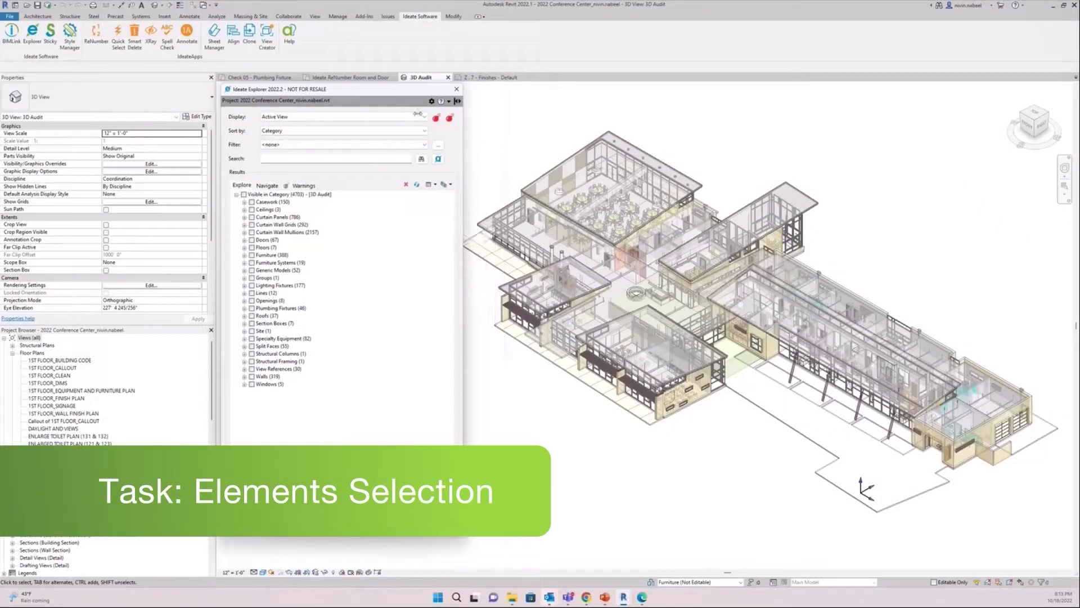
drag(347, 88, 345, 91)
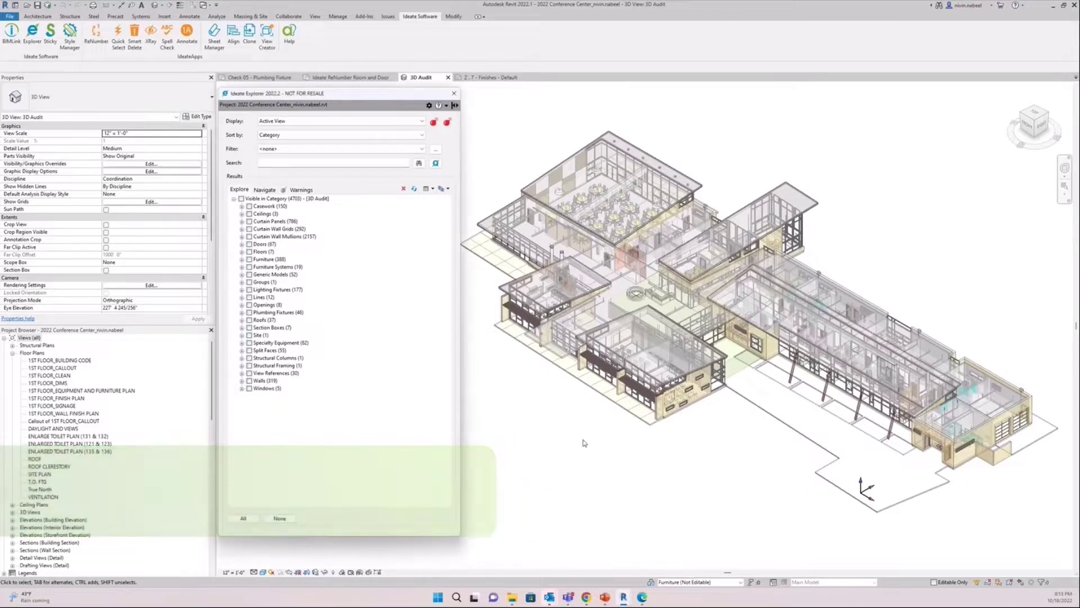
click(638, 321)
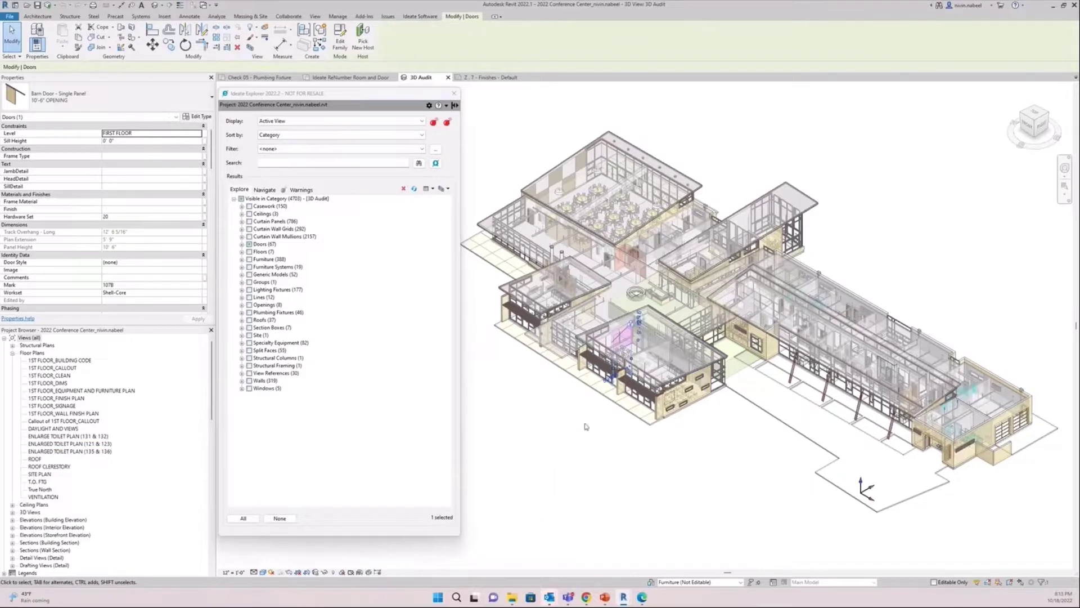
click(706, 408)
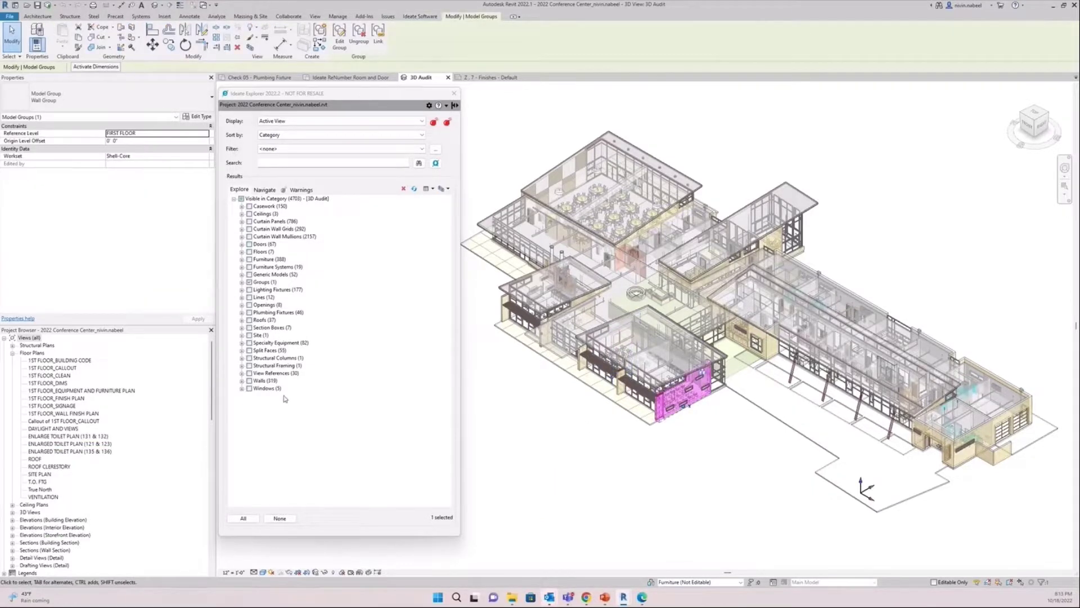
click(242, 205)
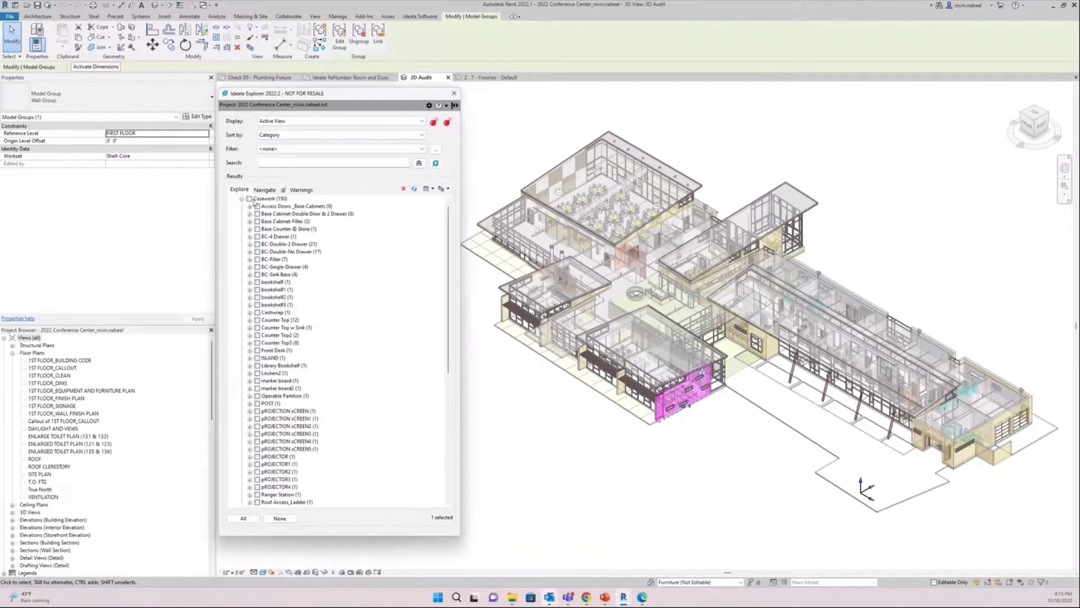
click(241, 198)
click(593, 450)
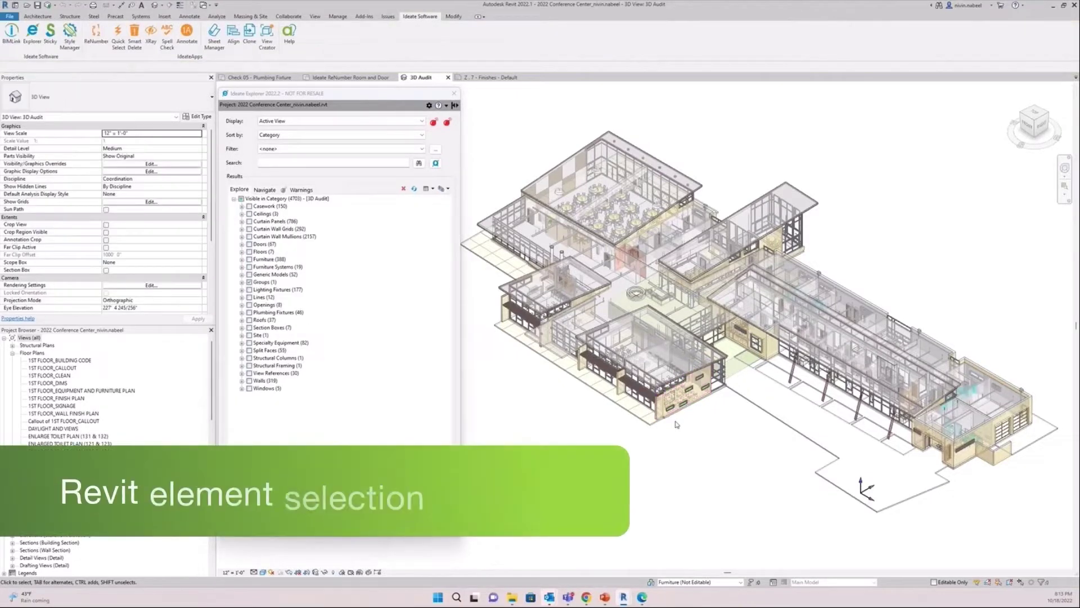
Step: Select two storefront walls and check their categories with Filter
scroll(650, 391, up, 5)
scroll(649, 391, up, 5)
click(644, 391)
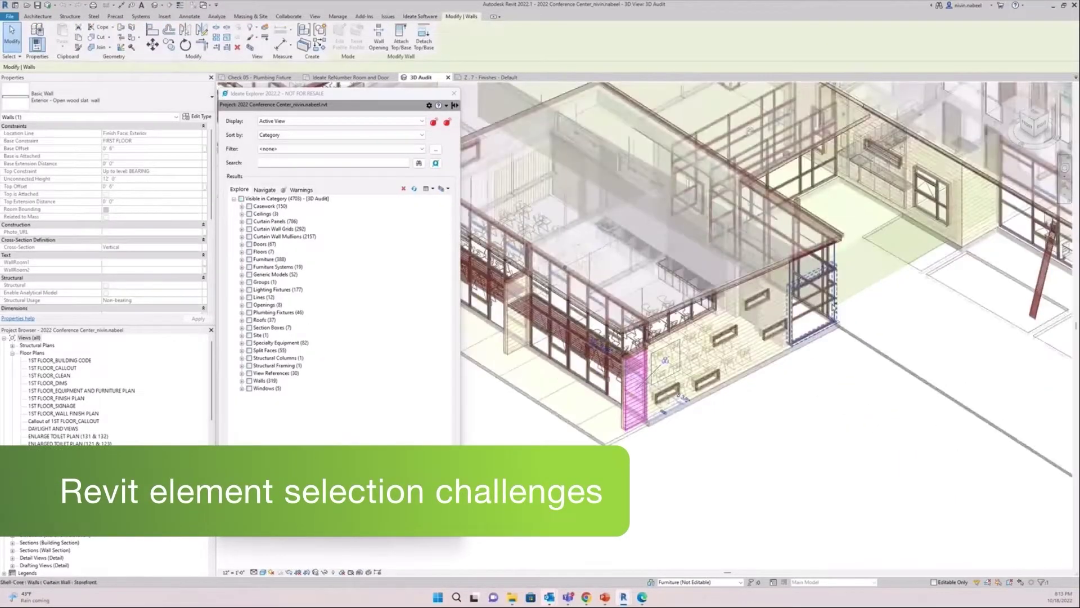
ctrl+click(813, 307)
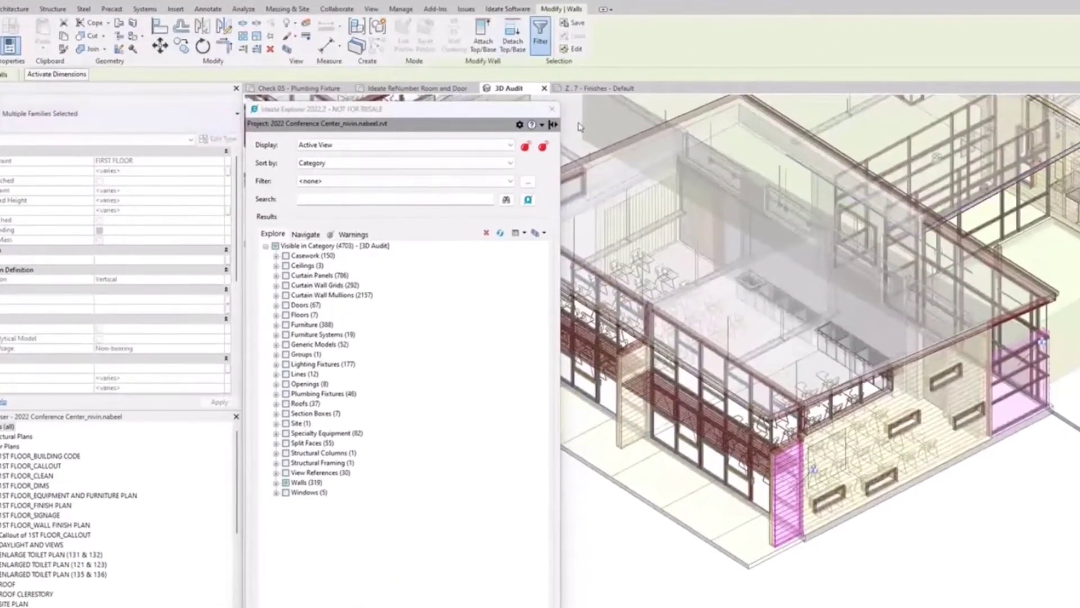
click(445, 35)
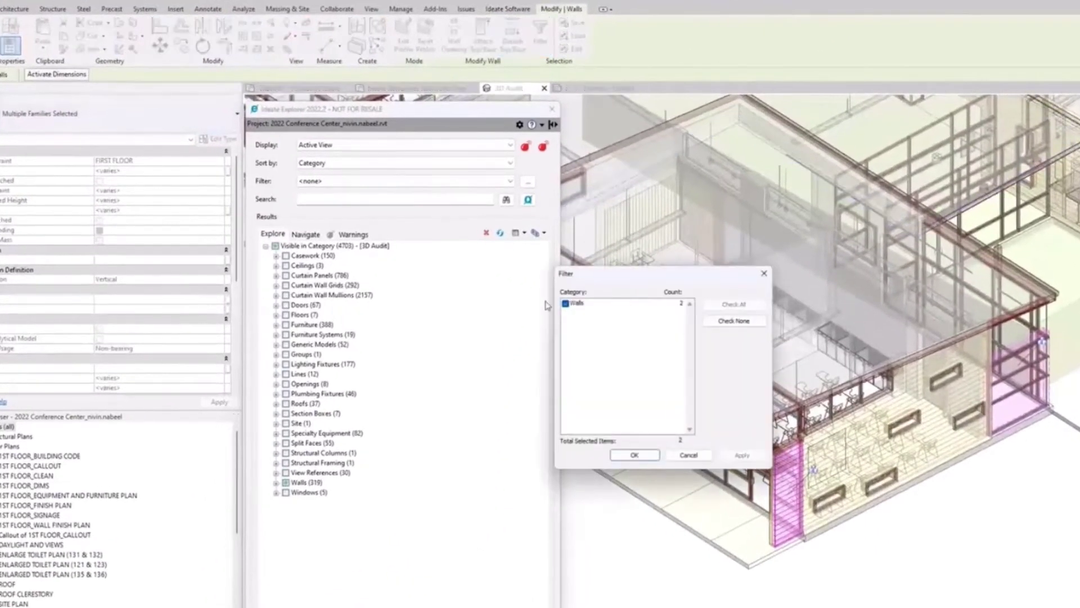
click(689, 455)
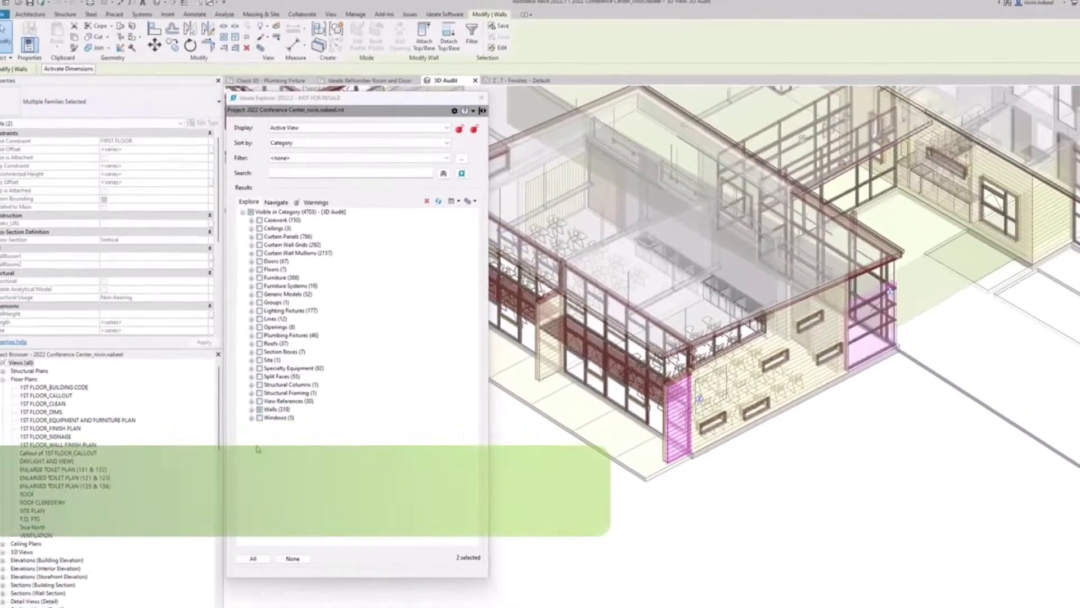
Step: Set Explorer Display to Current Selection and expand Walls into Basic Wall and Curtain Wall types
click(329, 145)
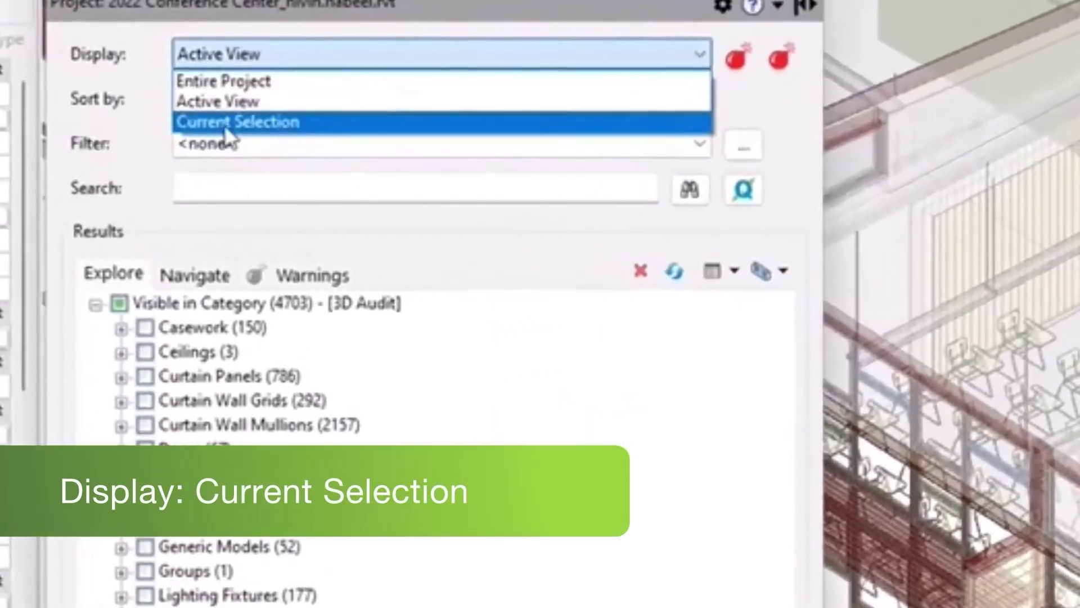
click(242, 128)
click(121, 330)
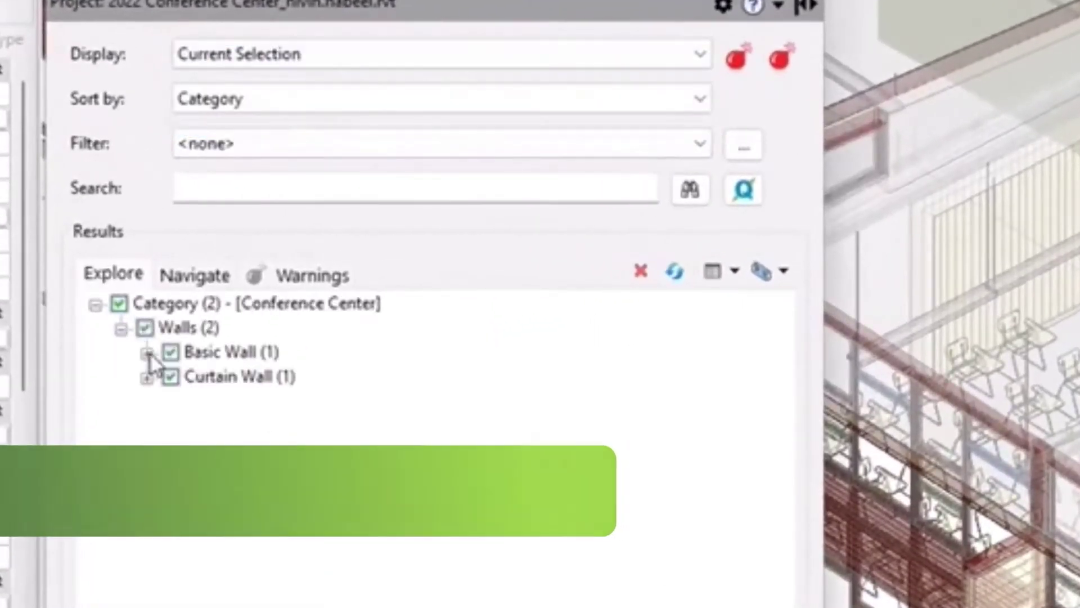
click(148, 352)
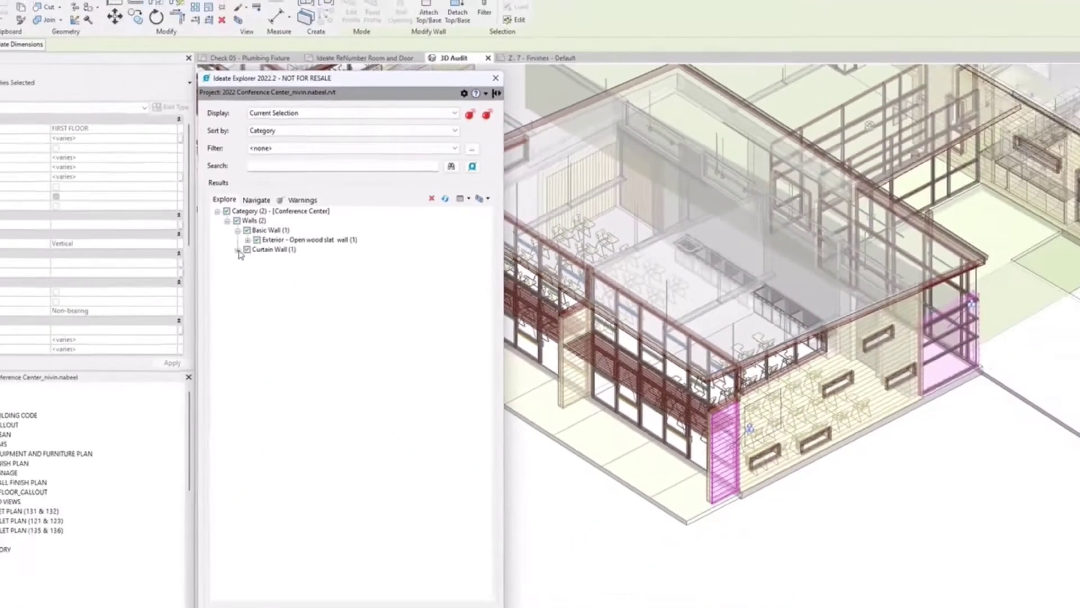
click(238, 251)
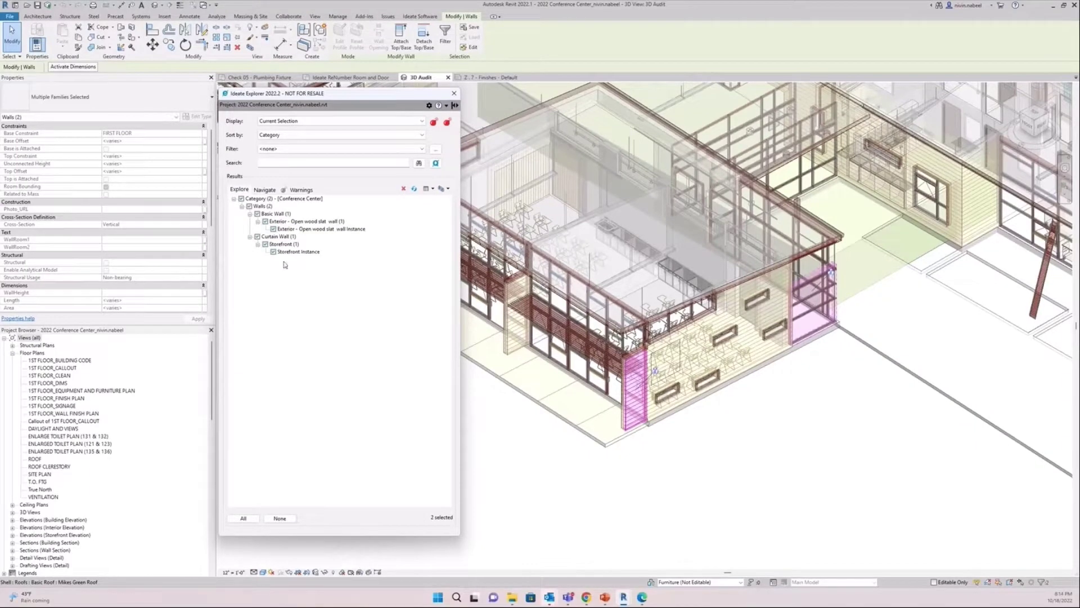
click(691, 489)
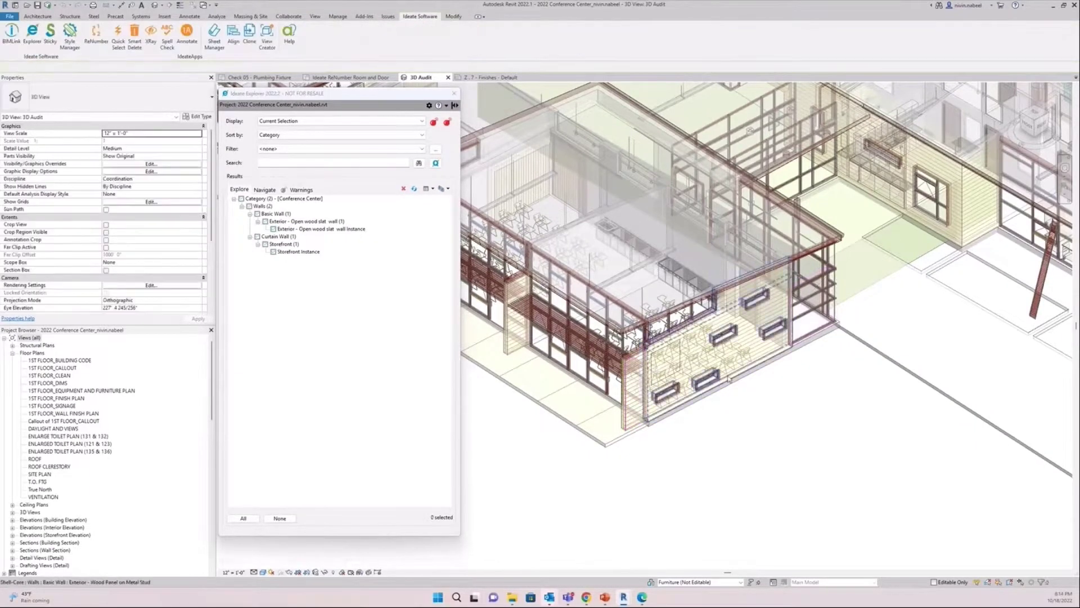
scroll(805, 474, down, 5)
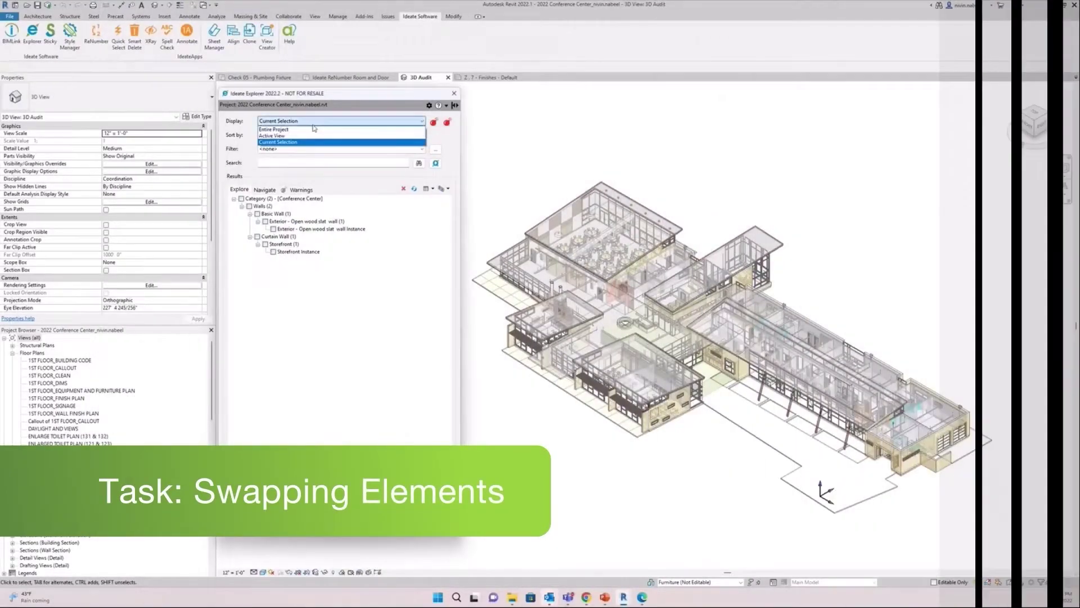
Step: List the Entire Project and drill into Curtain Panels down to the Clear Glazing awning panel instances
click(313, 129)
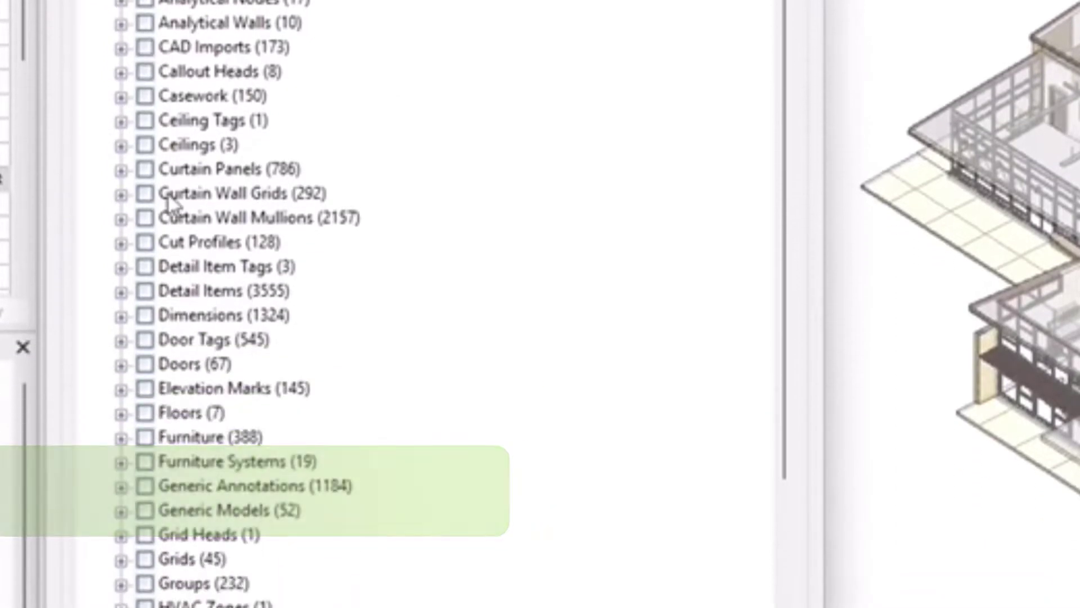
click(121, 170)
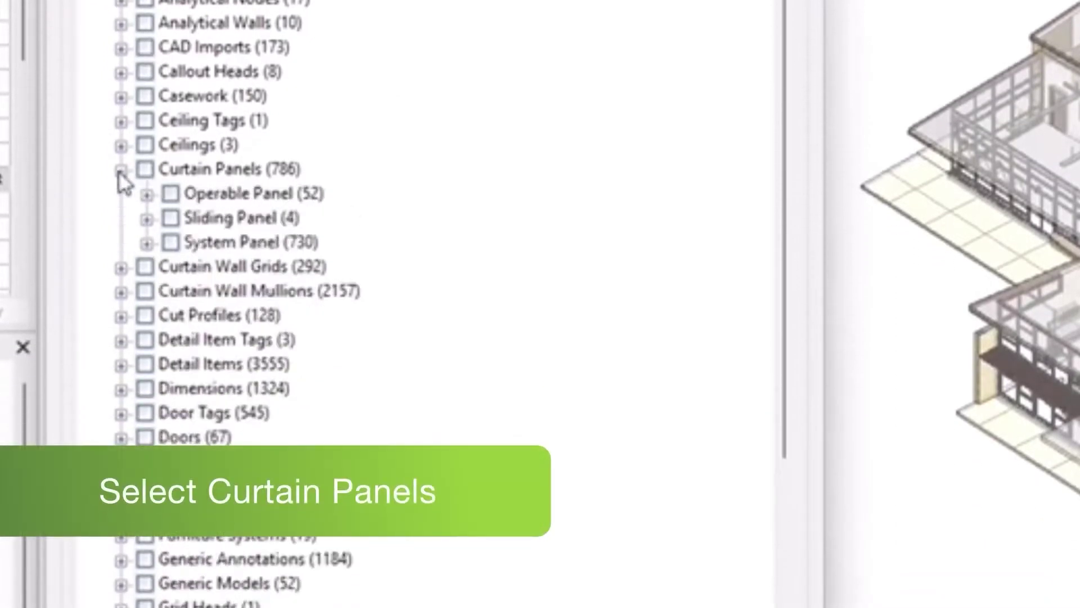
click(146, 195)
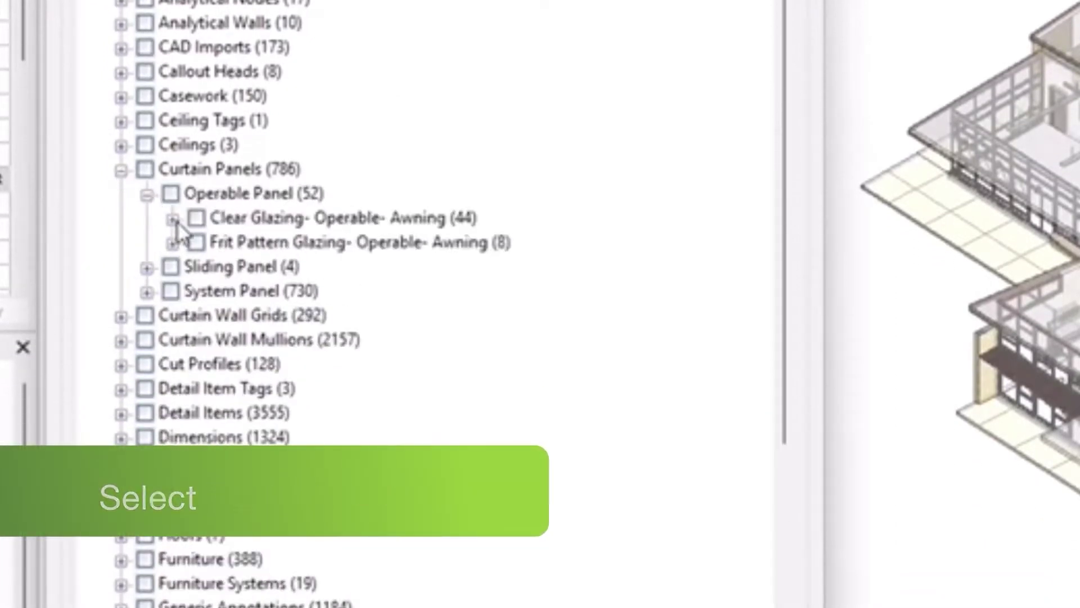
click(201, 220)
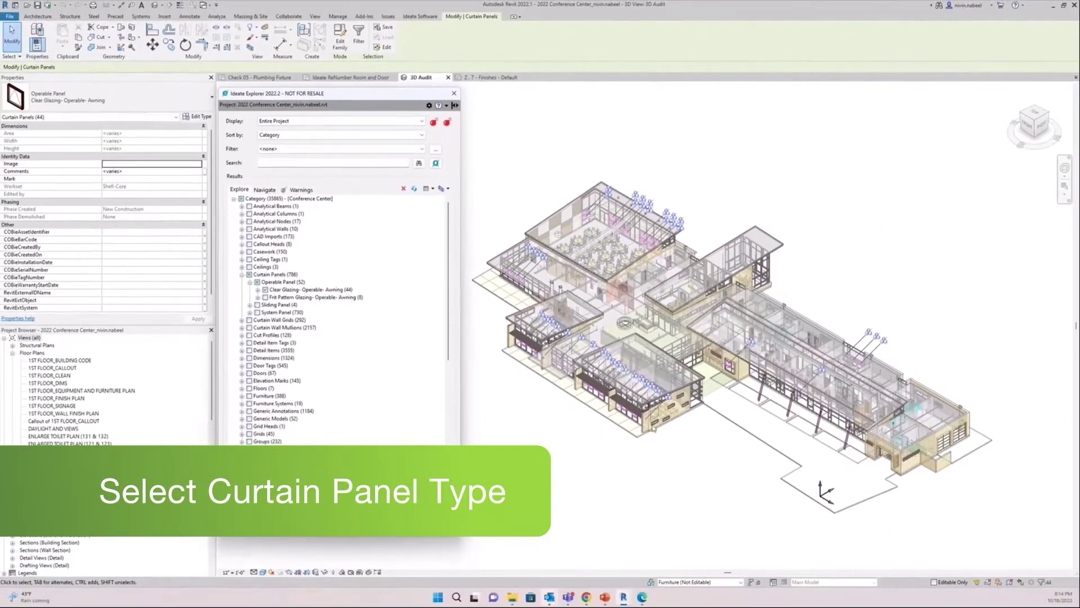
scroll(652, 428, up, 5)
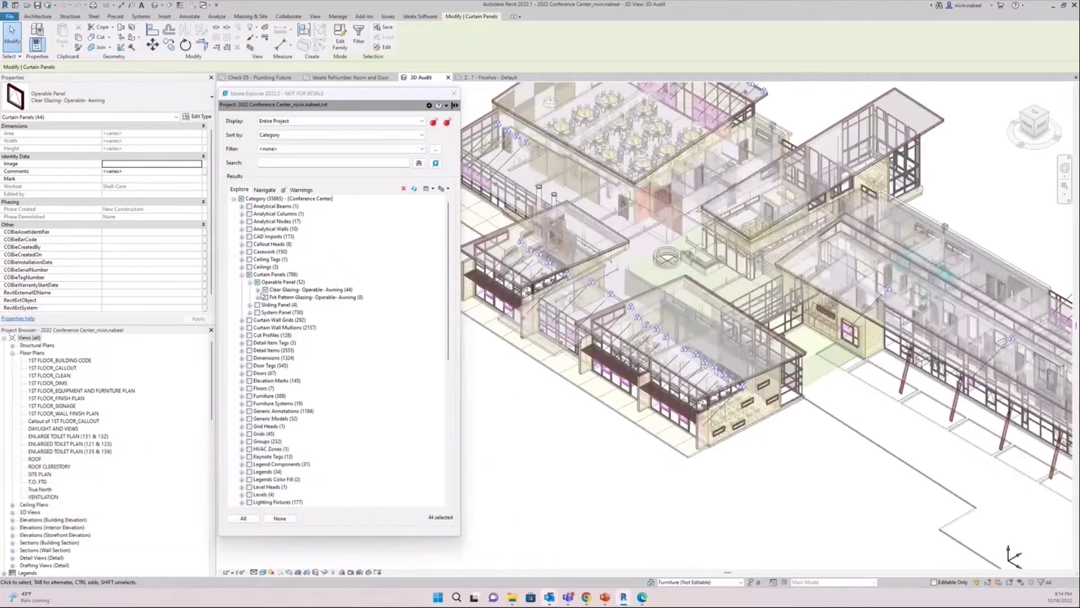
click(257, 289)
click(302, 214)
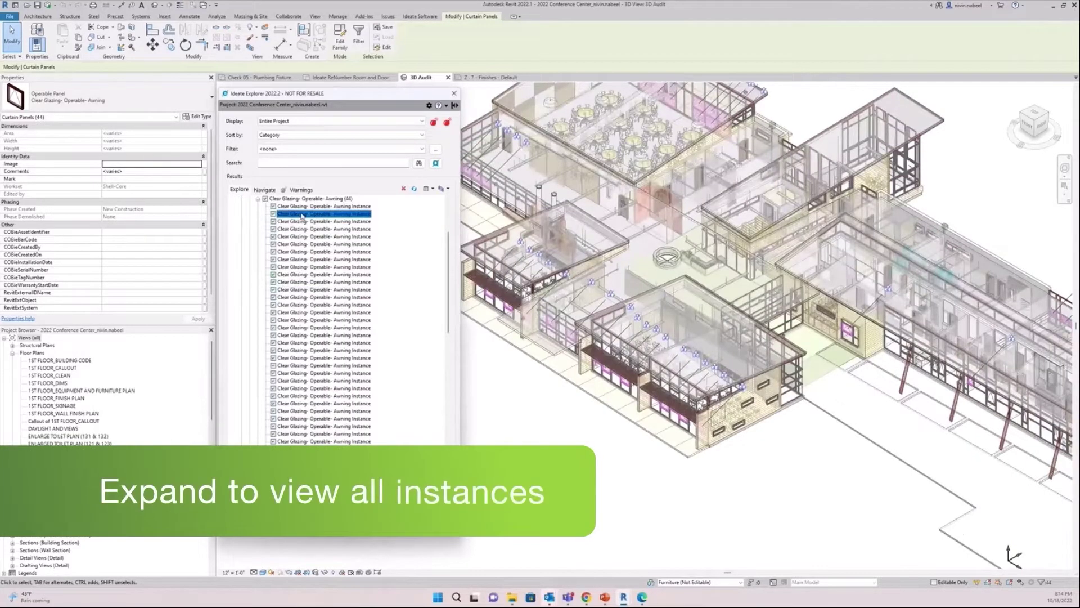
click(258, 199)
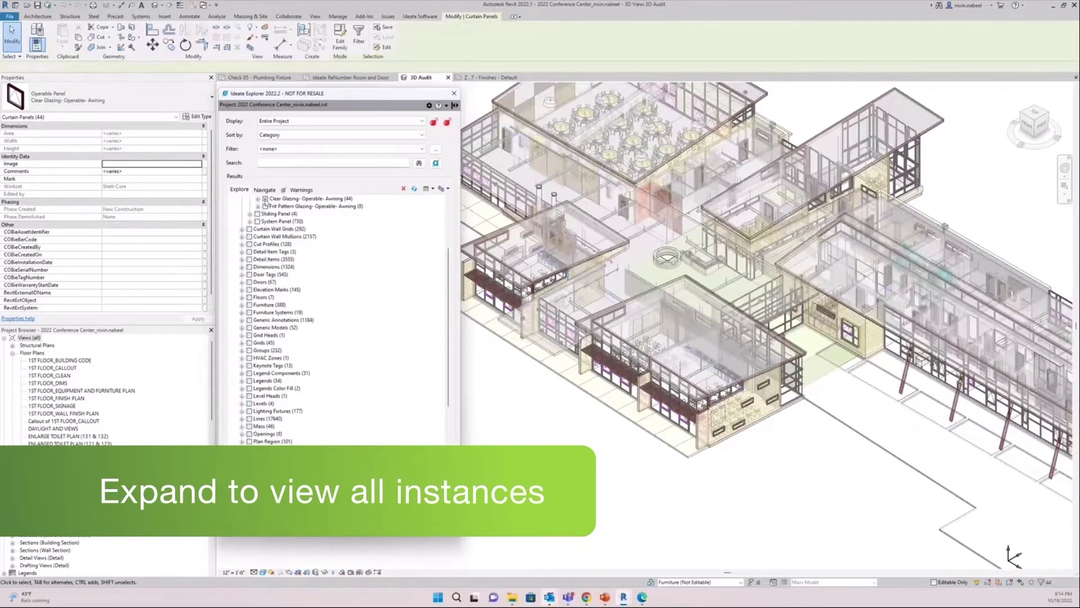
click(258, 199)
click(280, 206)
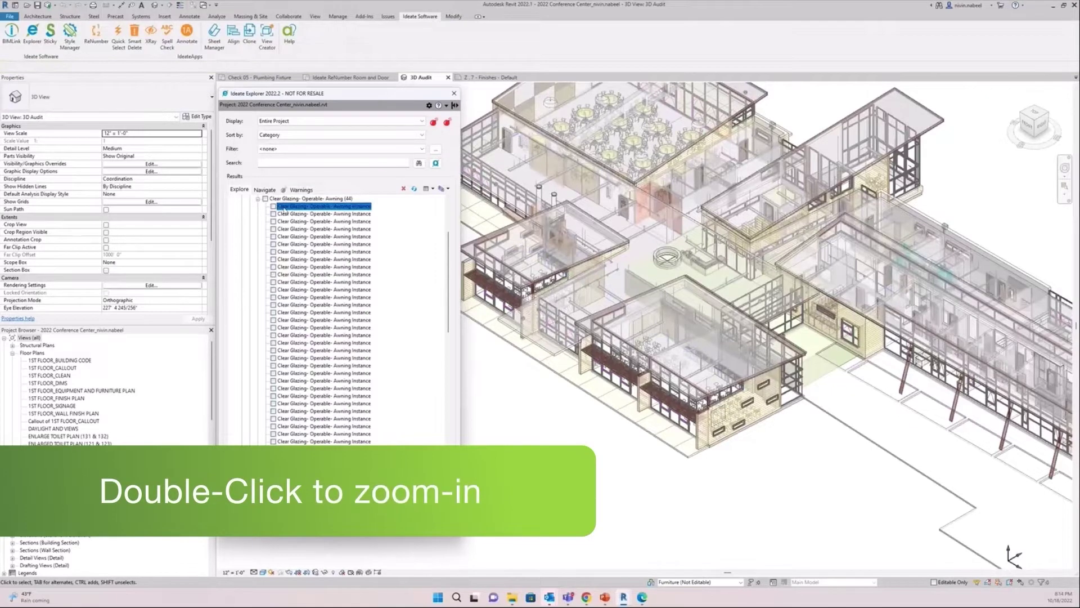
double_click(315, 206)
click(273, 207)
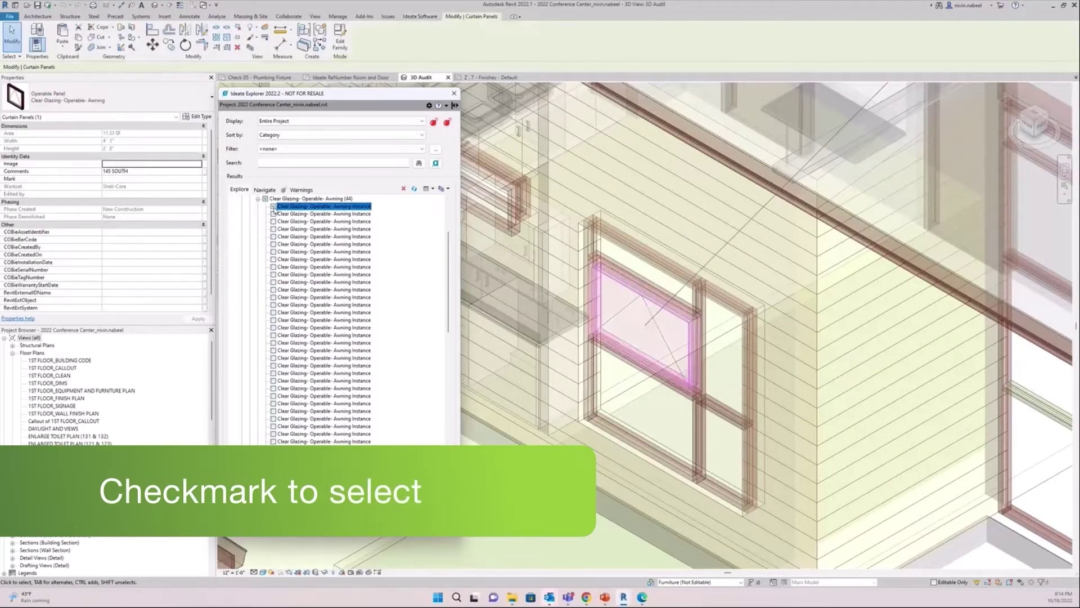
Step: Select all 44 Clear Glazing awning panels and swap them to the Clear Glazing - Operable - 50% EOA sliding type
scroll(303, 256, up, 2)
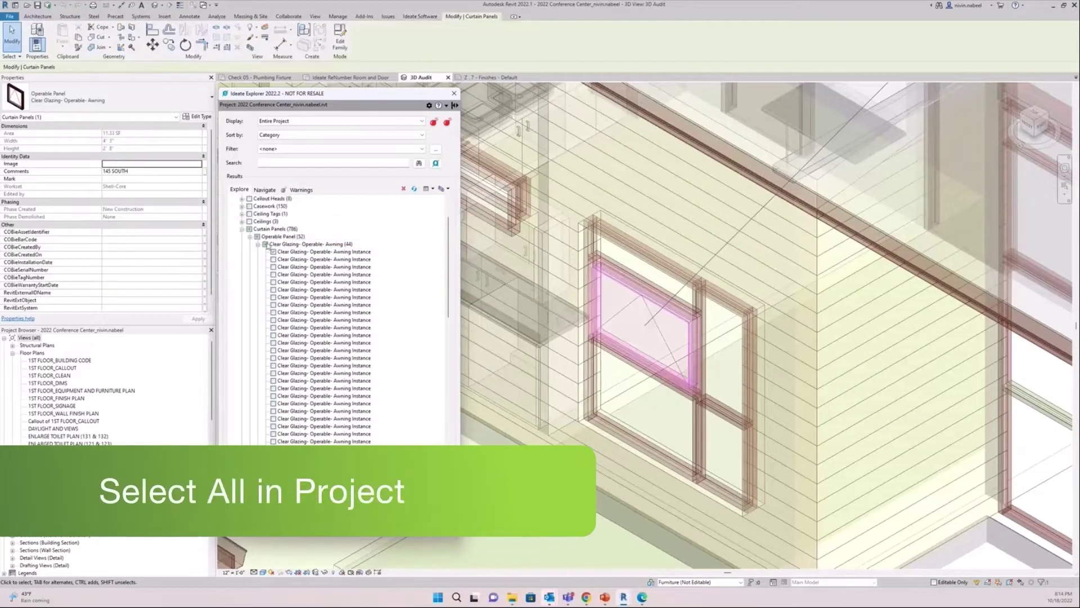
click(265, 245)
click(258, 244)
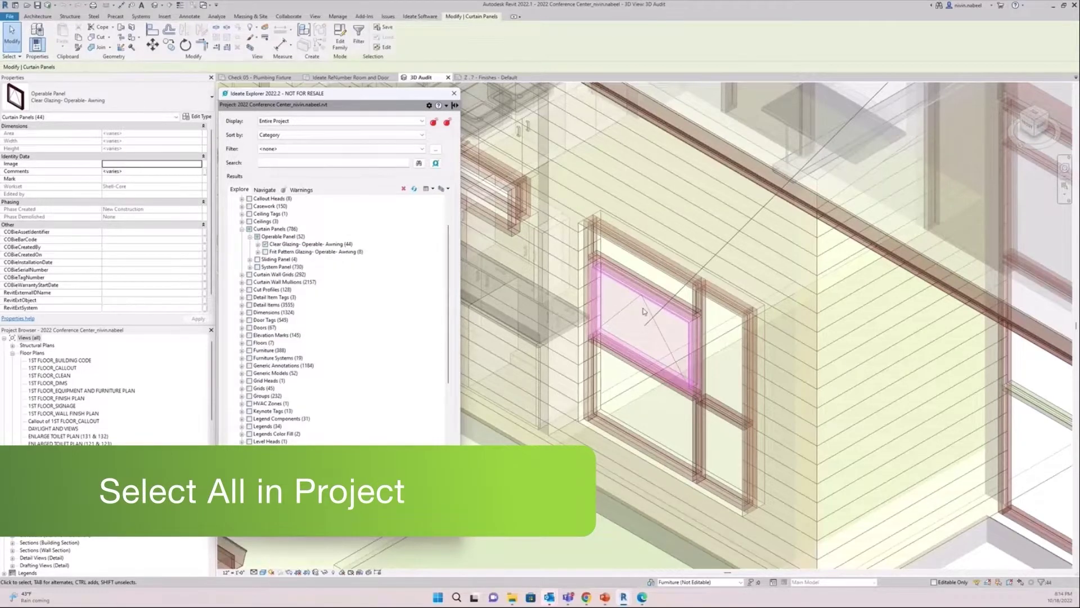
text(slid)
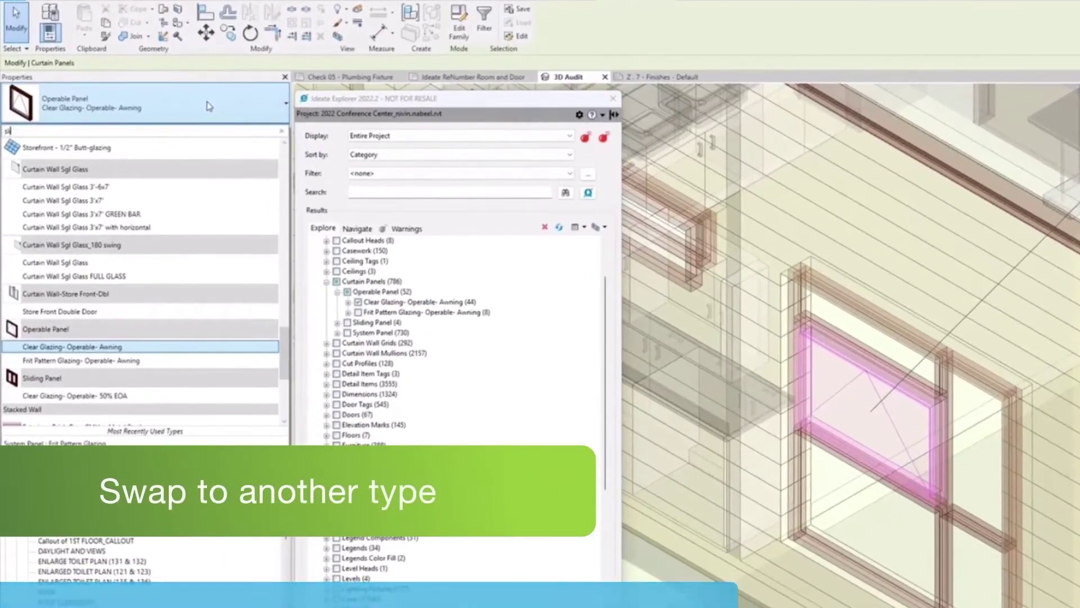
click(207, 165)
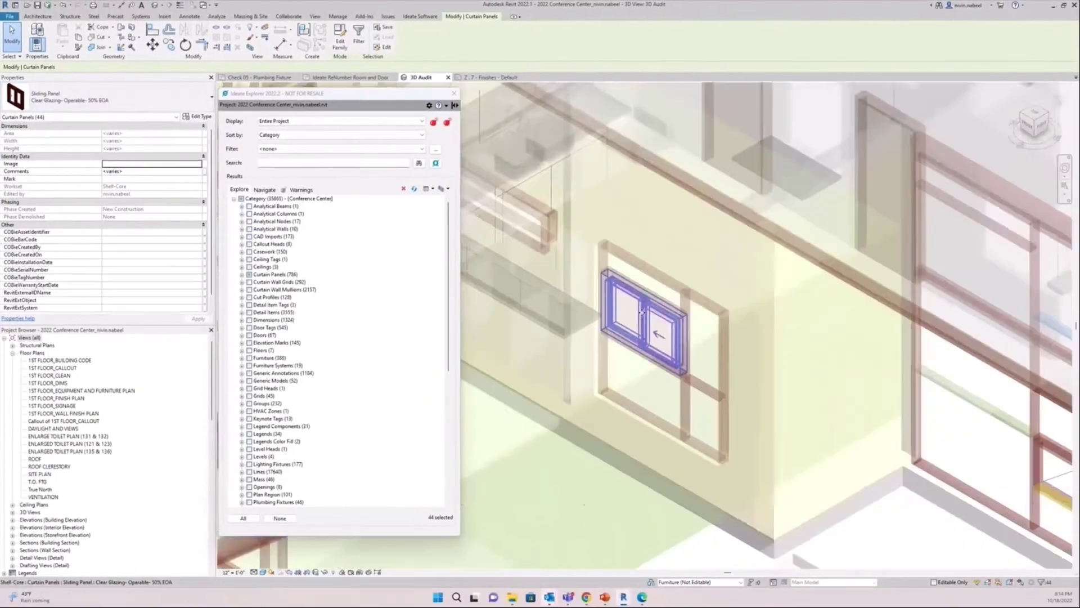
scroll(714, 480, down, 5)
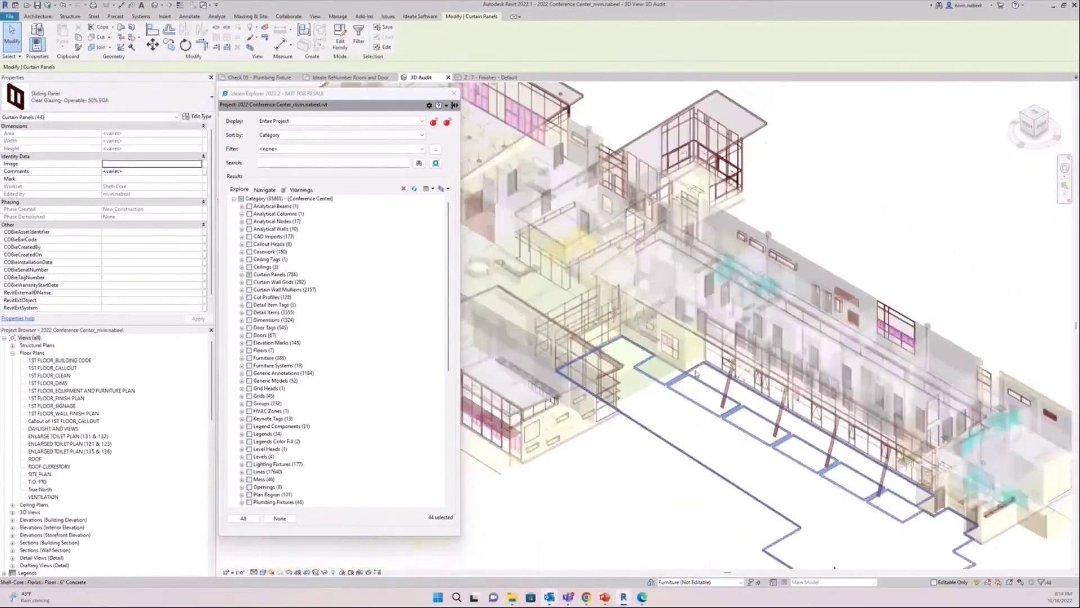
scroll(713, 479, up, 2)
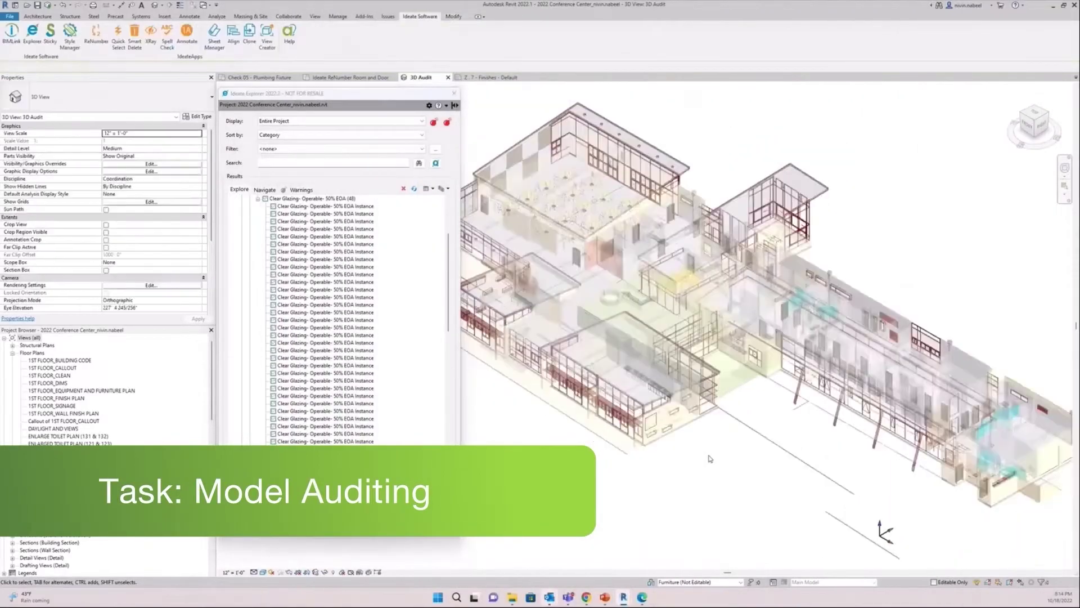
Step: Filter Explorer by <Ideate Audit> and open the A8-1 DOOR DETAILS drafting view from CAD Imports
click(303, 121)
click(306, 129)
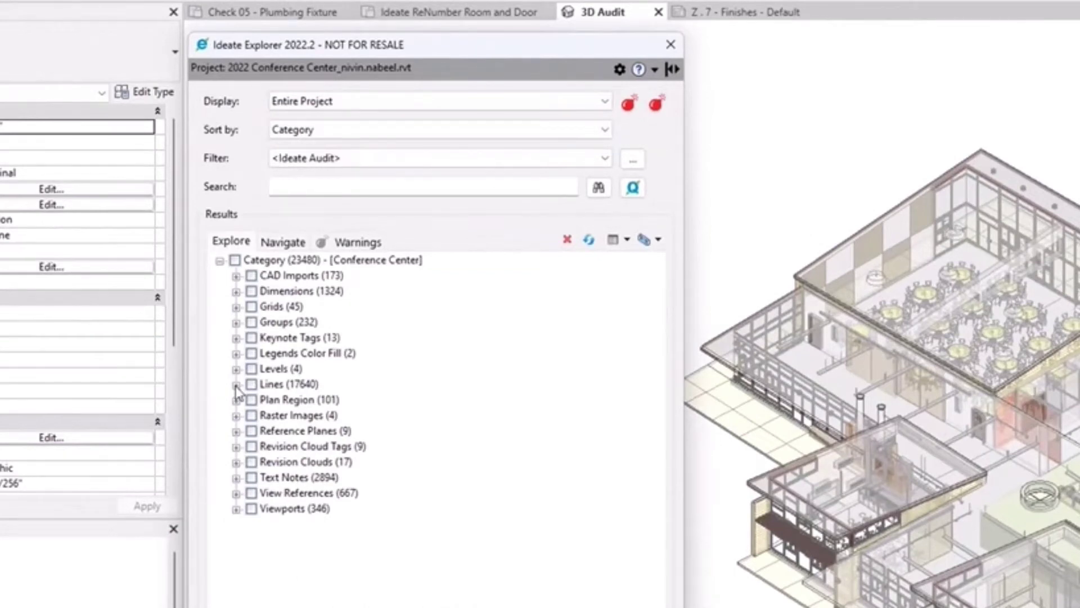
click(236, 276)
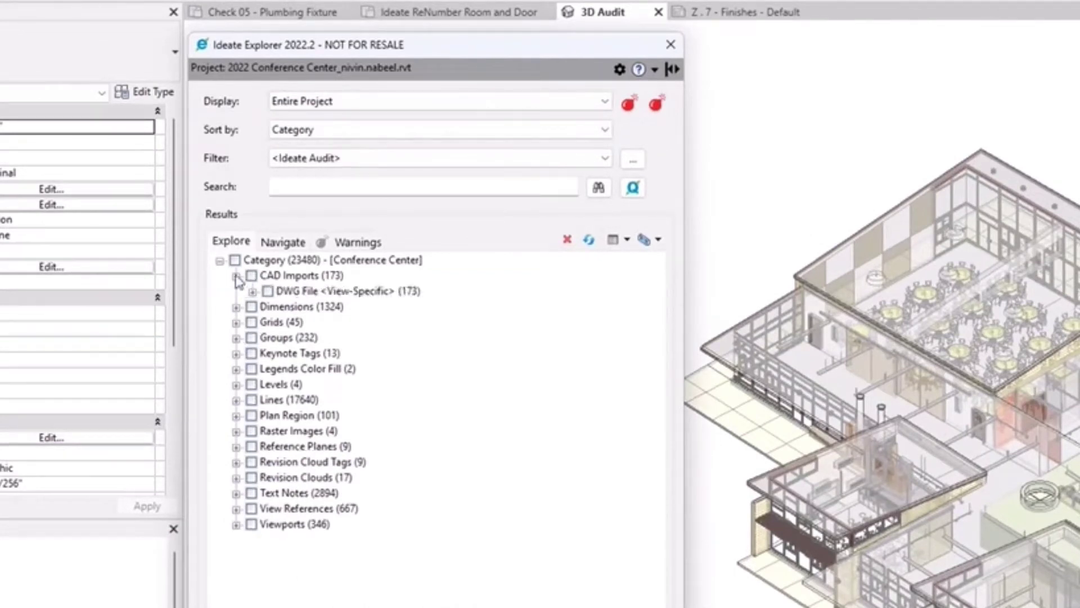
click(252, 292)
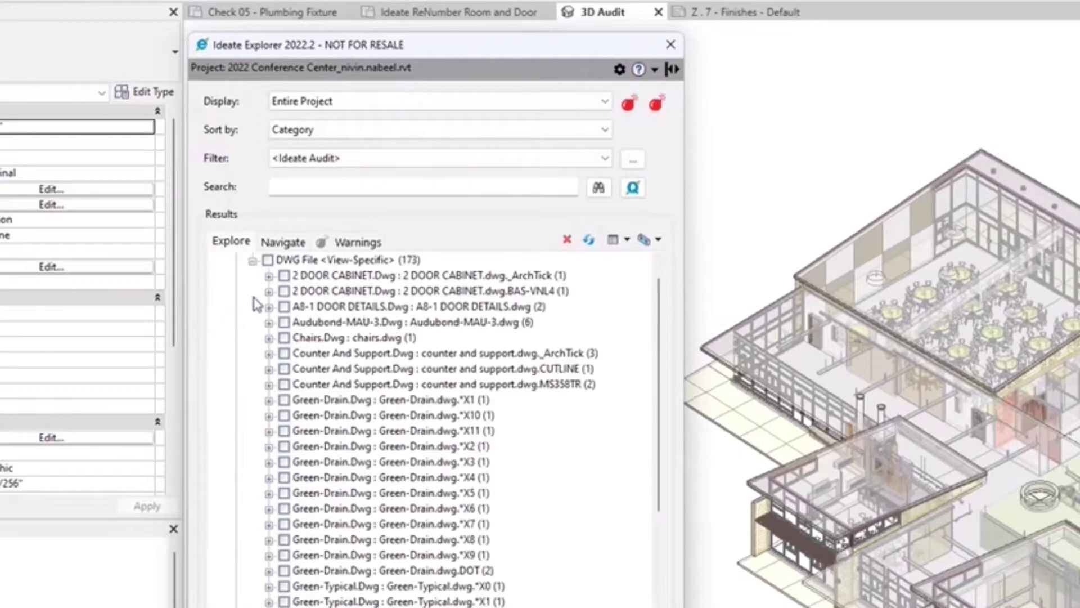
scroll(490, 535, up, 1)
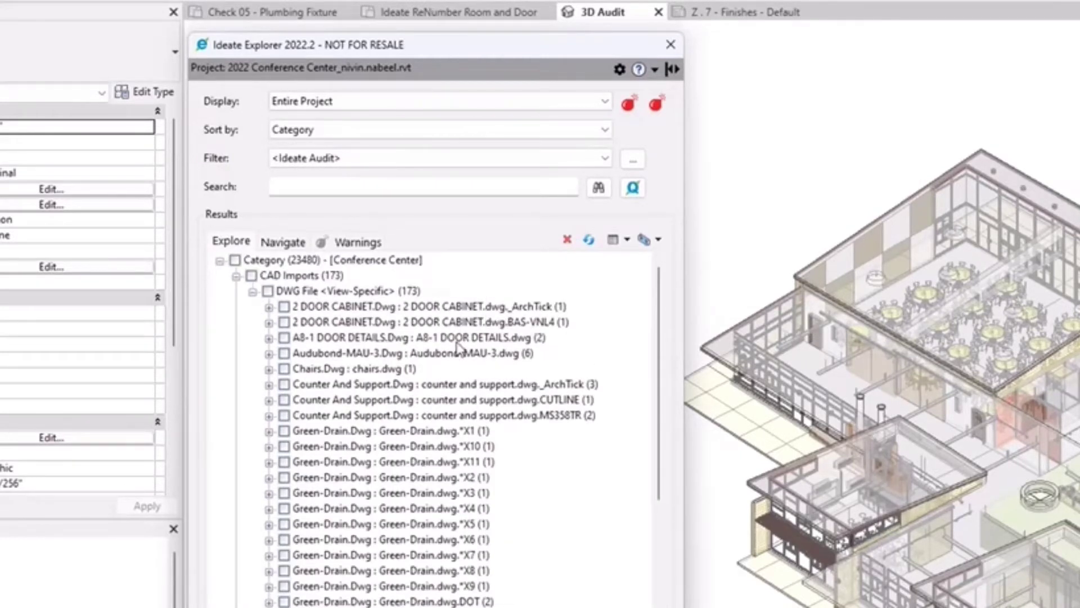
click(269, 338)
click(336, 354)
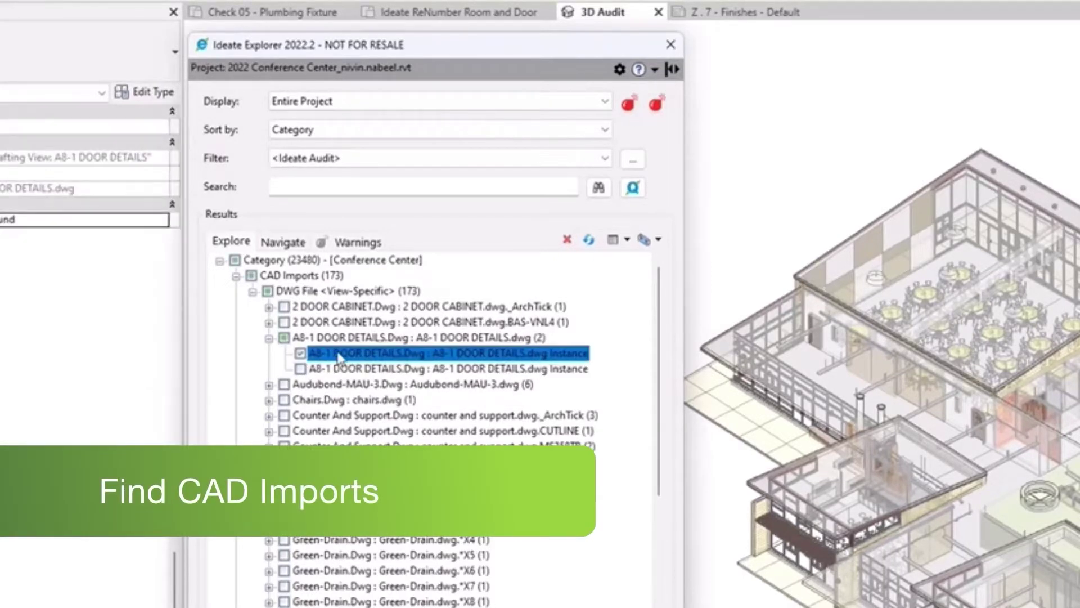
double_click(340, 355)
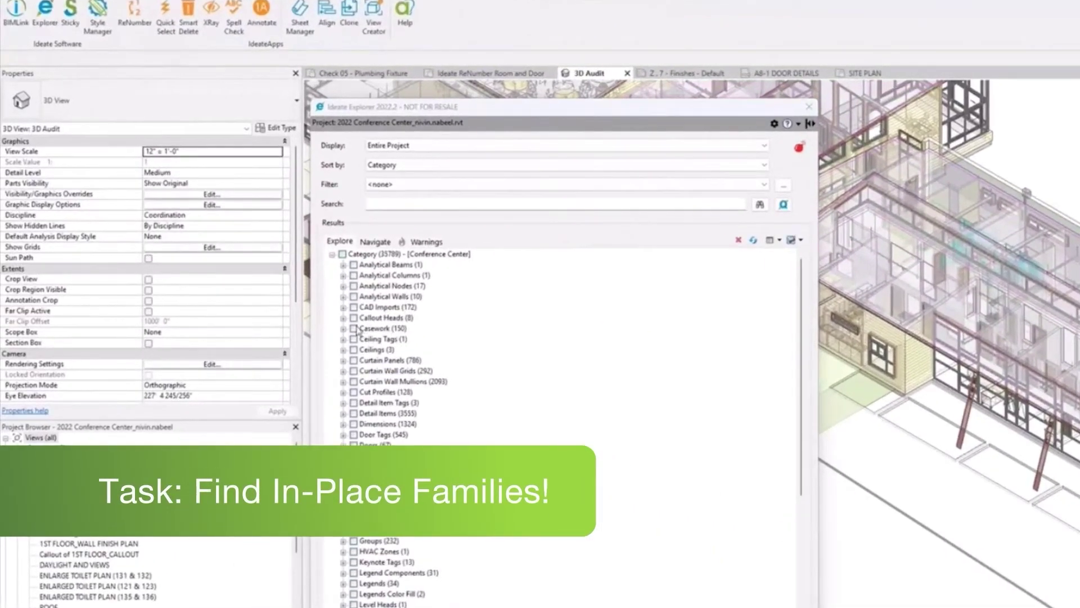
Step: Query the 150 casework elements for Is In-Place = Yes, select the 28 matches, and isolate them
click(354, 329)
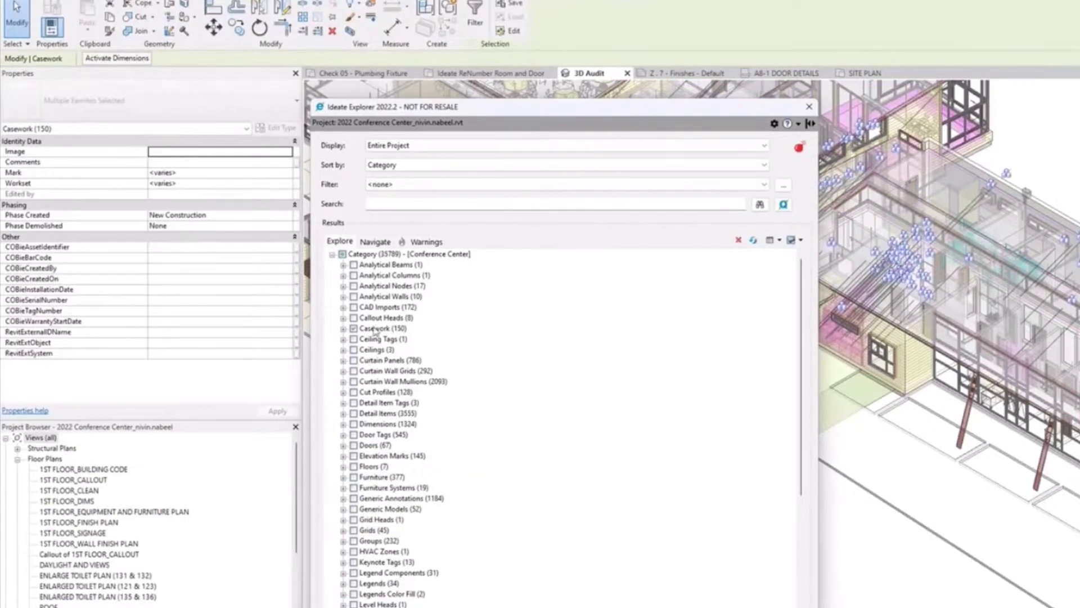
click(783, 204)
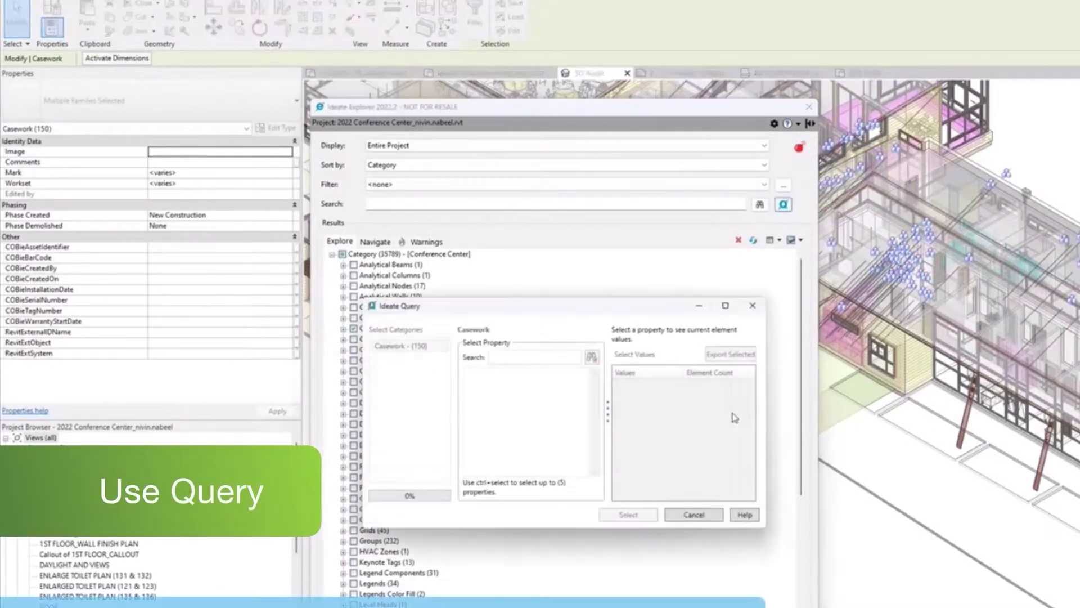
click(534, 358)
text(in-pl)
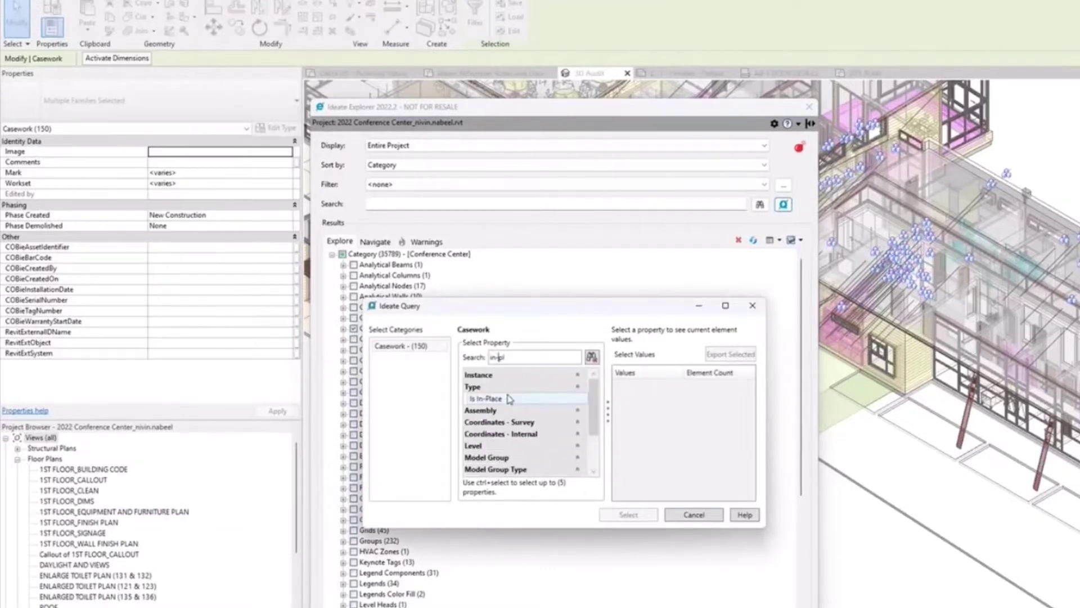
click(509, 398)
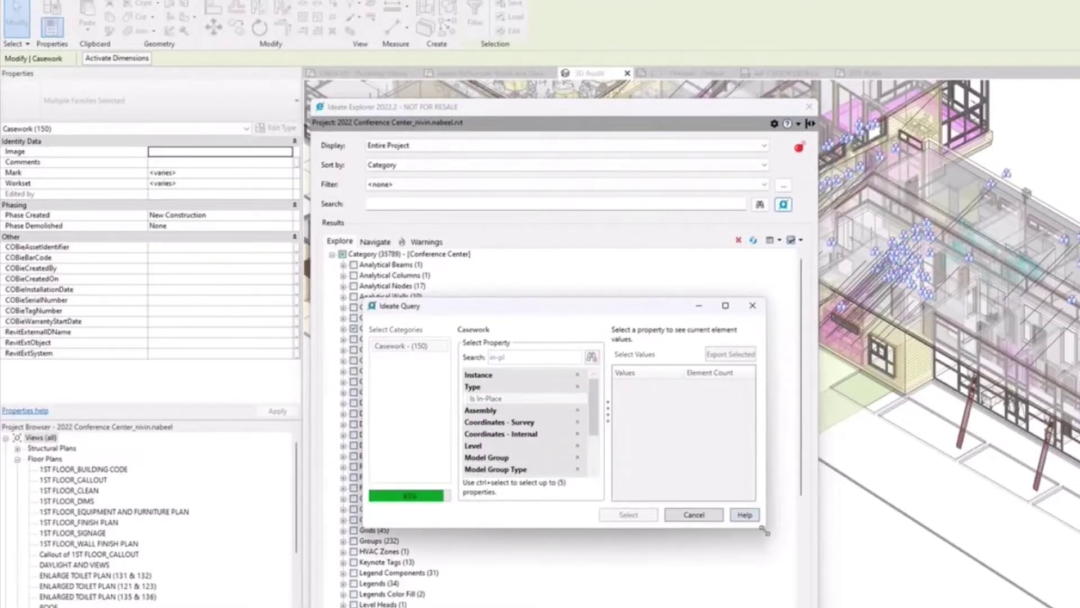
drag(763, 531, 826, 607)
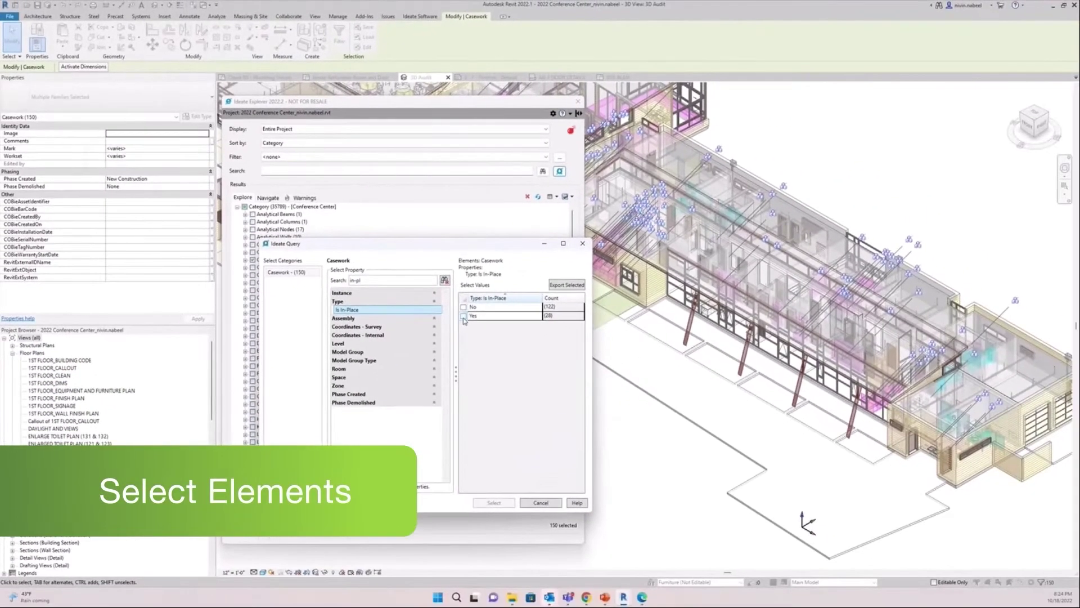
click(494, 502)
click(572, 196)
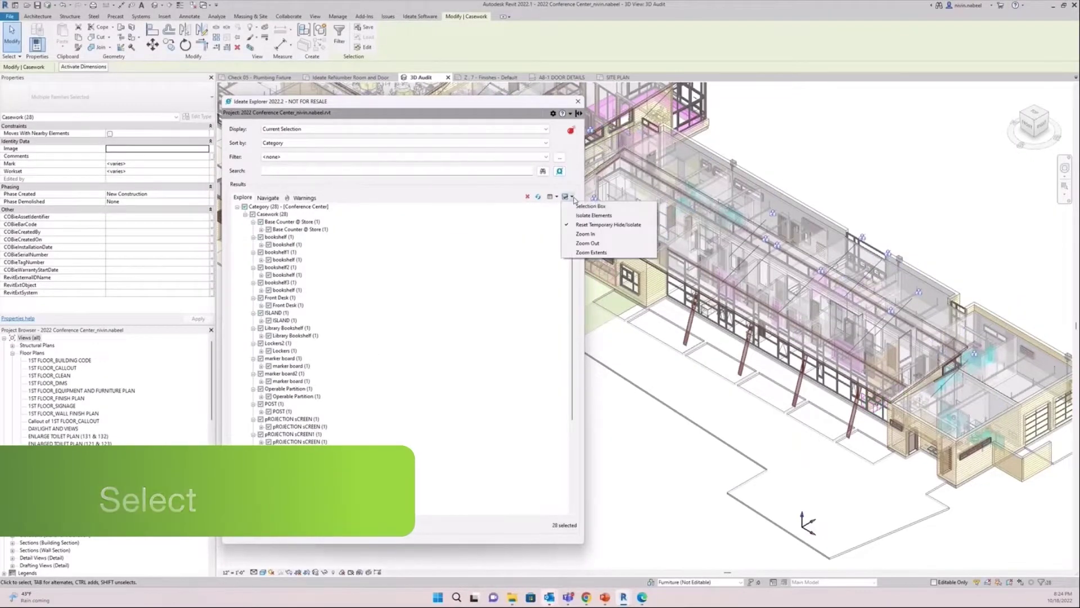
click(594, 215)
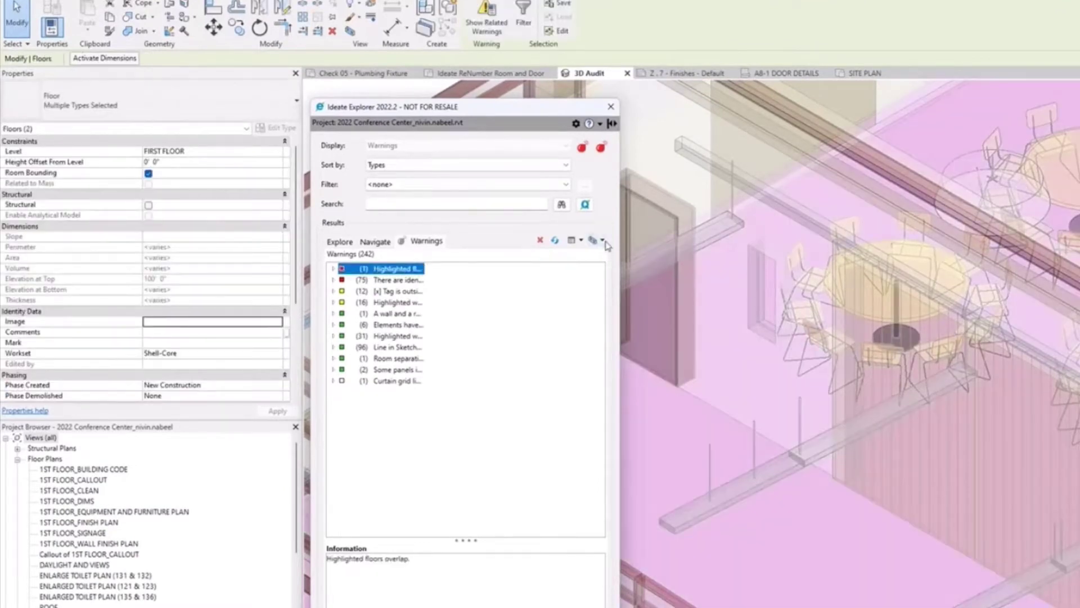
Step: Isolate the overlapping floors in the 3D view, fix them, then reset temporary hide/isolate
click(603, 240)
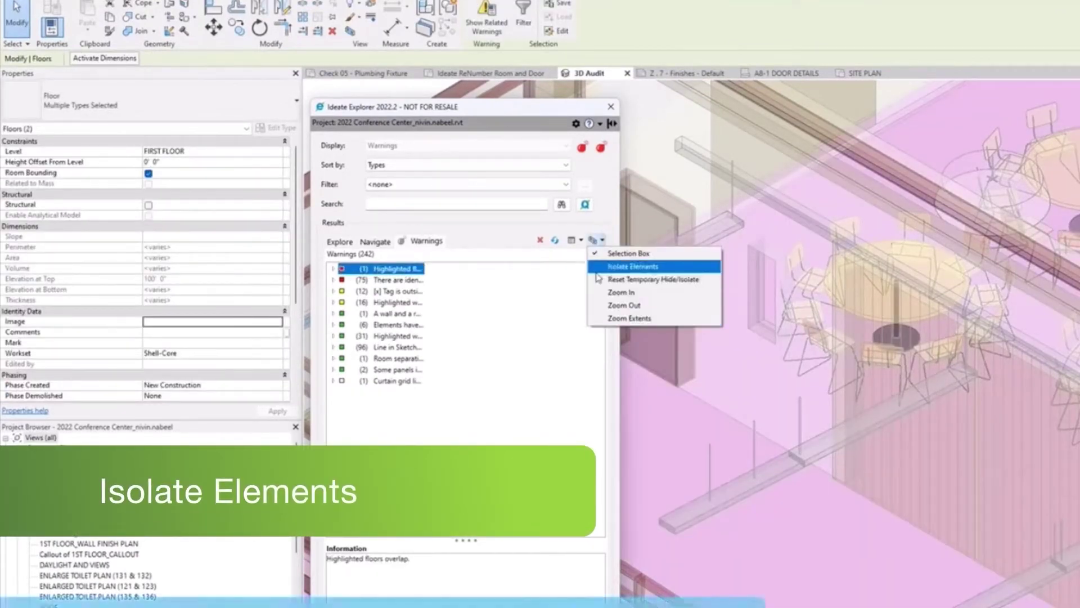
click(598, 272)
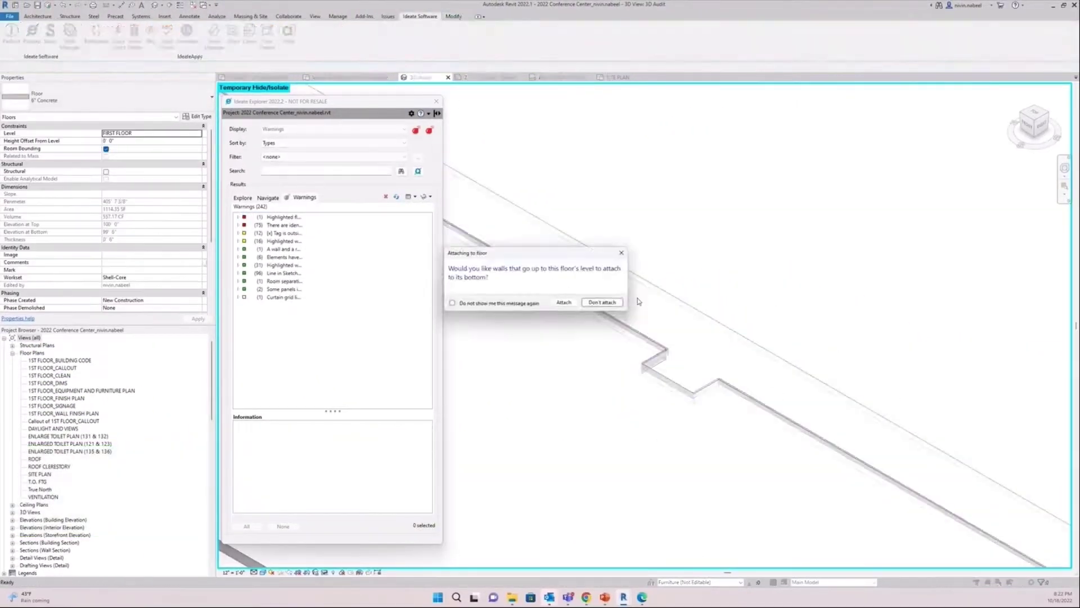
click(431, 197)
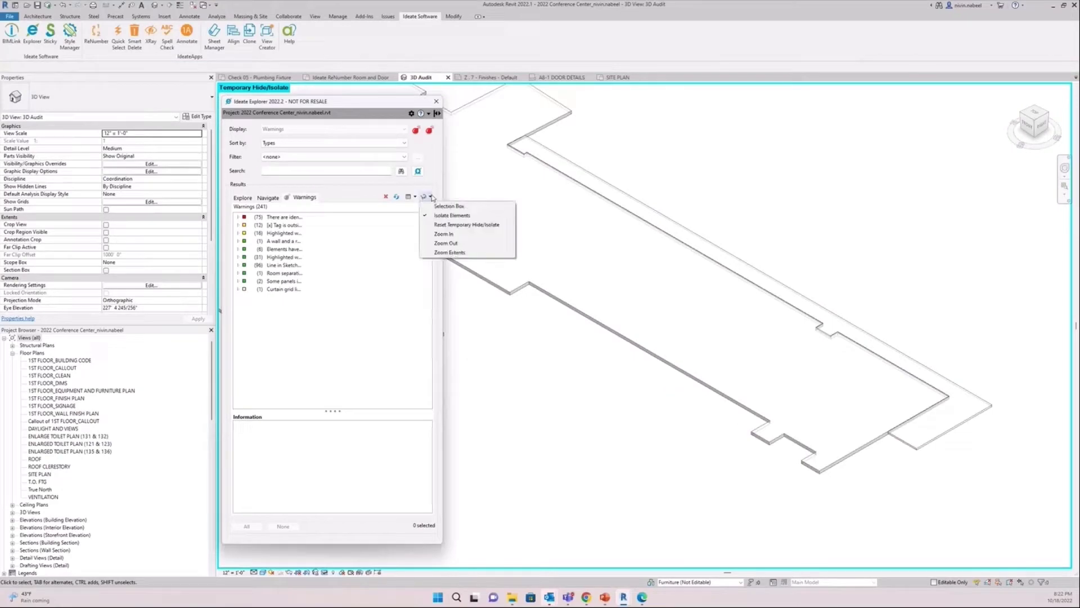
click(435, 226)
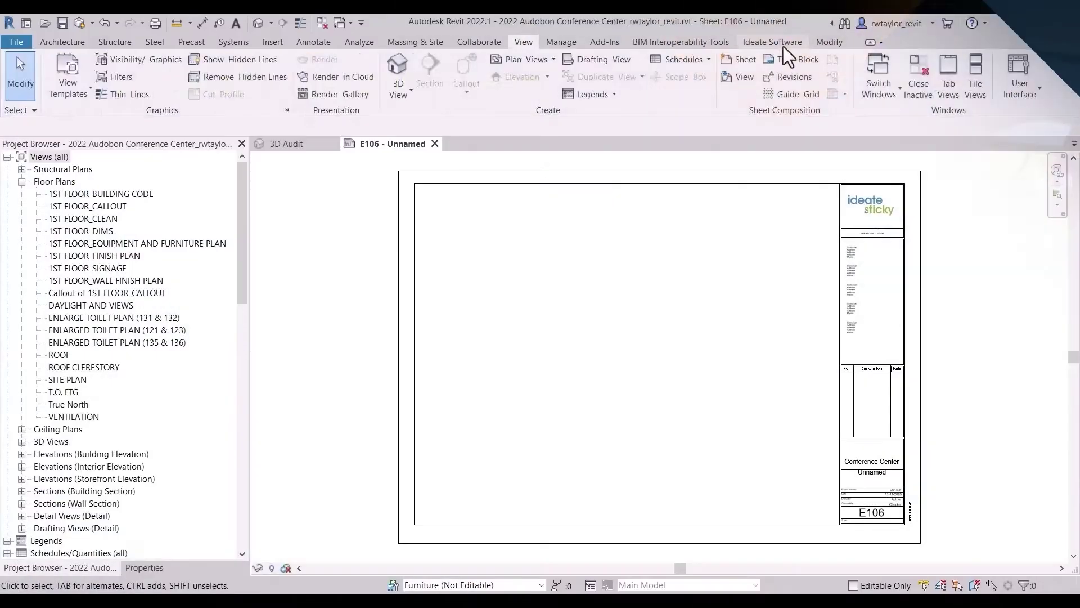
Step: Start a new Excel Sticky from ISB-Philips_Lighting_Spec.xlsx in the Desktop Samples folder
click(782, 44)
click(84, 73)
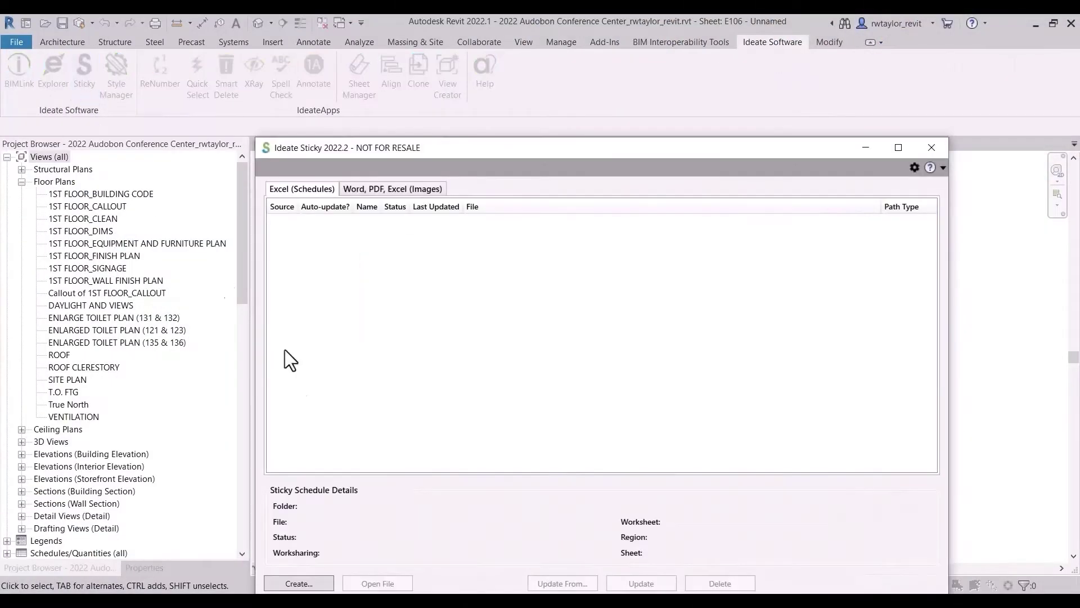
click(298, 584)
click(751, 342)
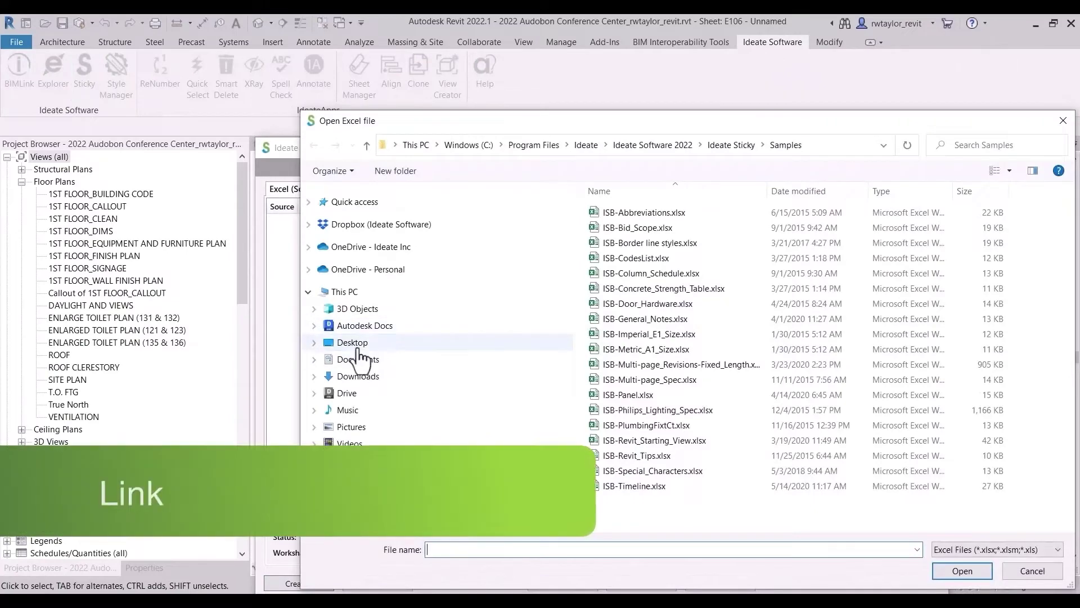
click(360, 342)
double_click(624, 318)
double_click(636, 322)
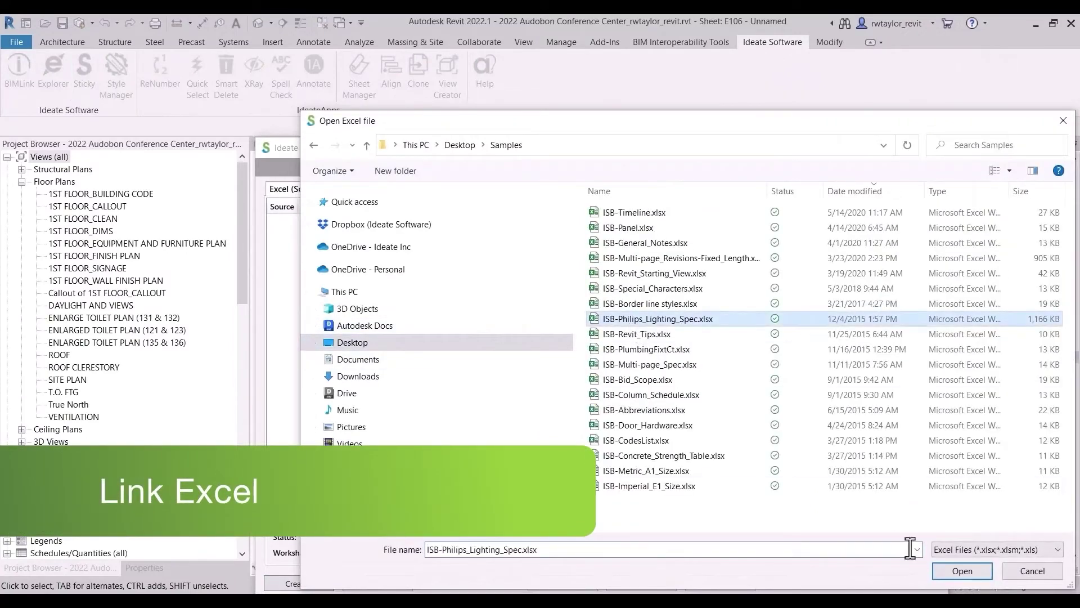
Step: Name the sticky 'Lighting Schedule' and link it to the Philips Lightolier worksheet
drag(587, 415, 488, 415)
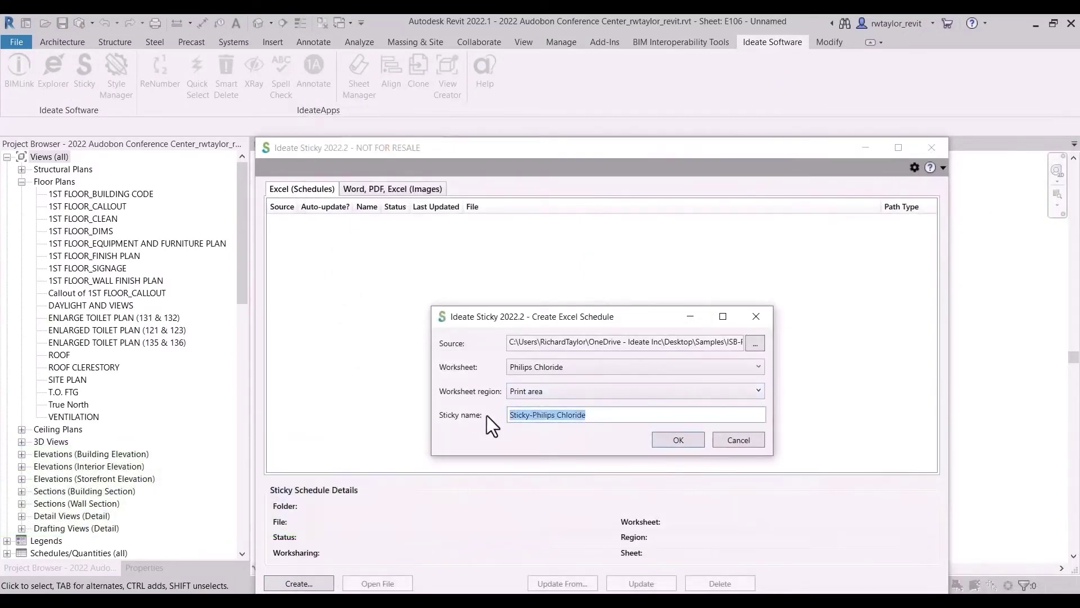
text(Lighting Schedule)
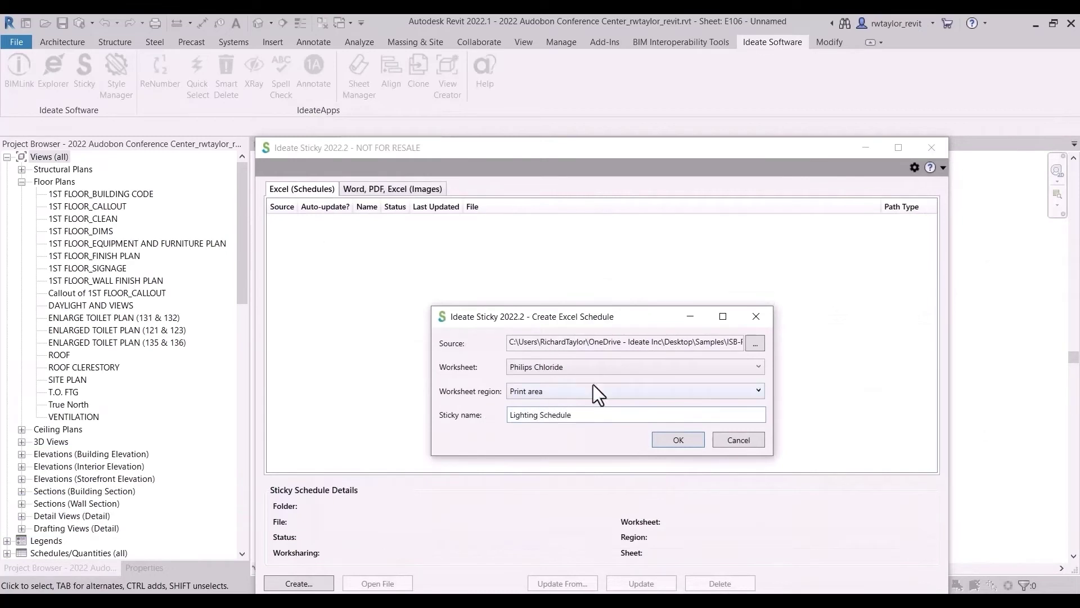
click(565, 367)
click(561, 449)
click(679, 442)
Step: Place the Lighting Schedule at the top-left of sheet E106, then reselect it in the Sticky list
click(934, 150)
drag(643, 322, 450, 235)
scroll(450, 235, up, 5)
scroll(427, 203, up, 1)
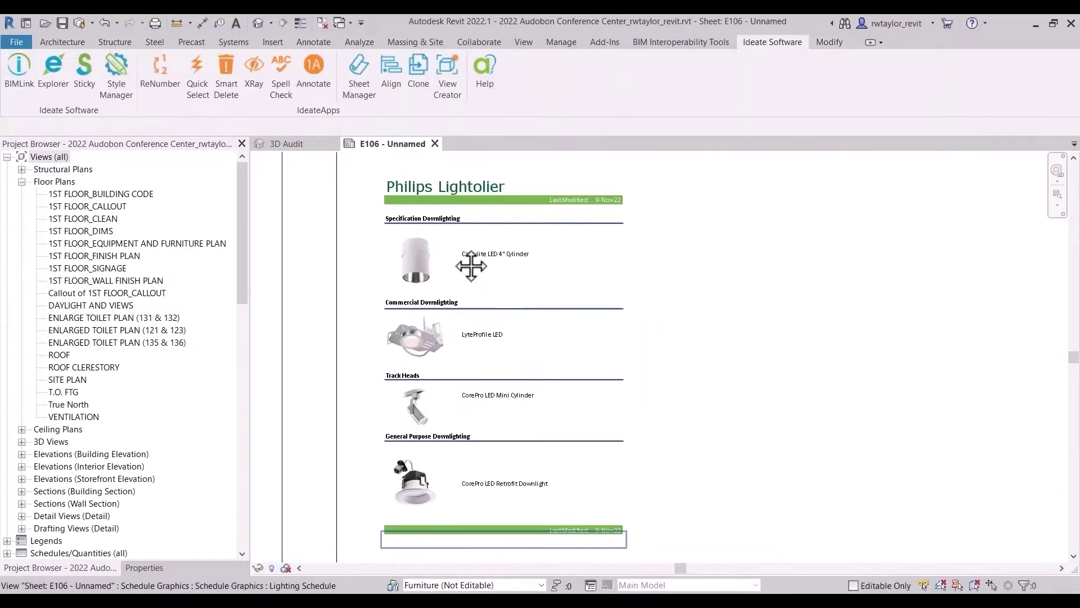
click(92, 93)
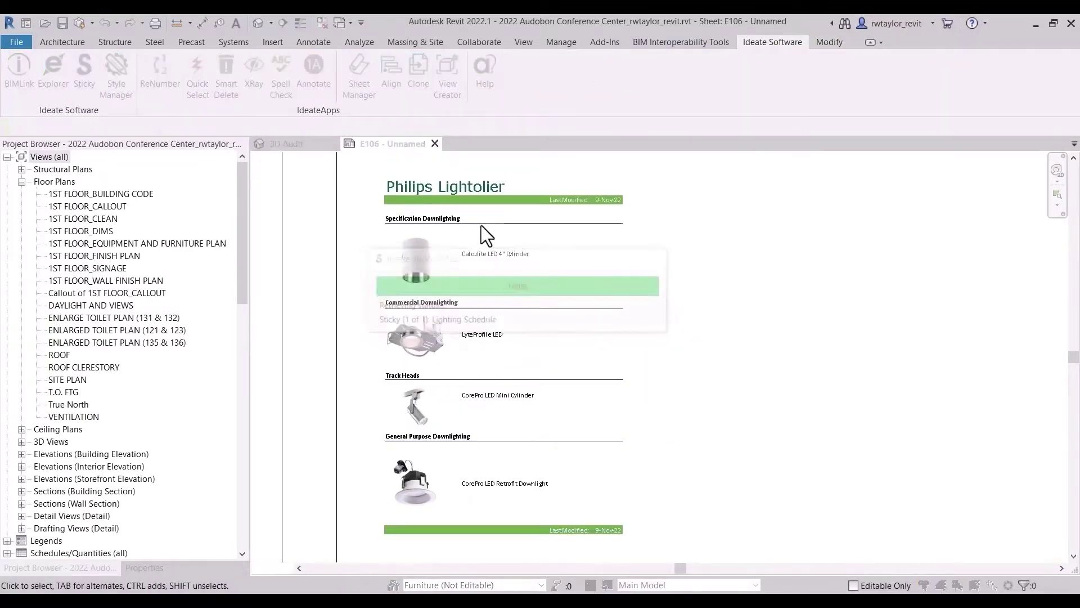
click(474, 221)
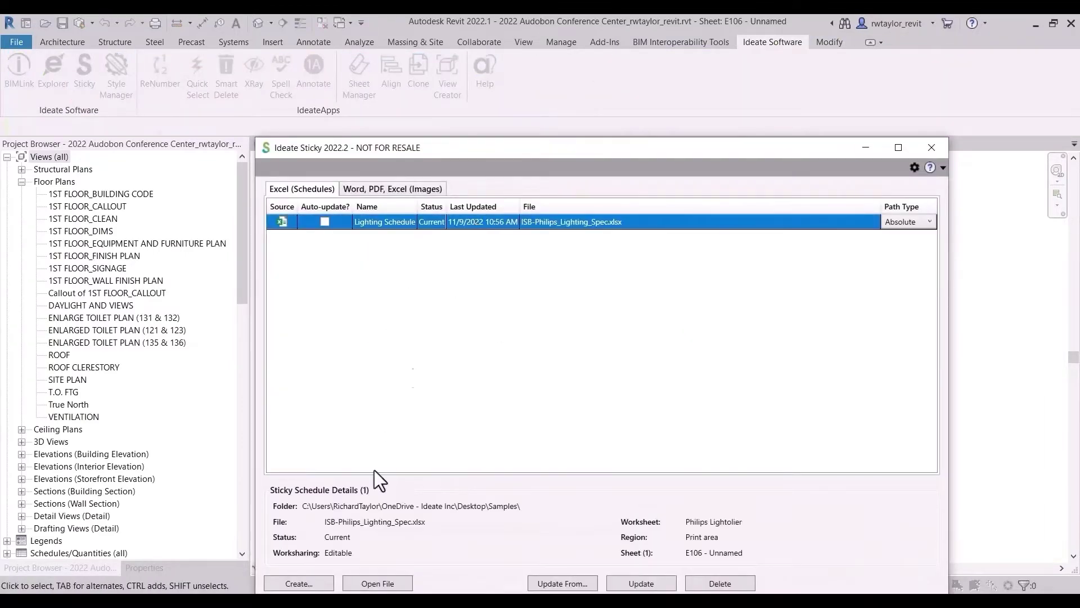
Step: Open the linked workbook and change the A1 title to 'Philips Lightolier for Boston Project'
click(376, 583)
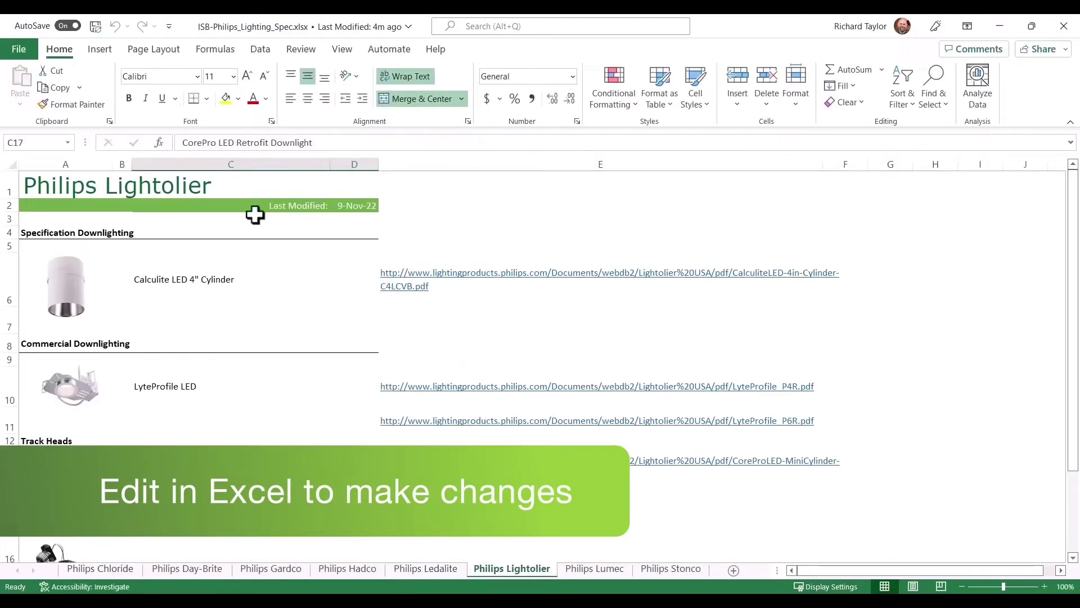
click(65, 186)
click(258, 142)
text(for Boston Project)
key(Return)
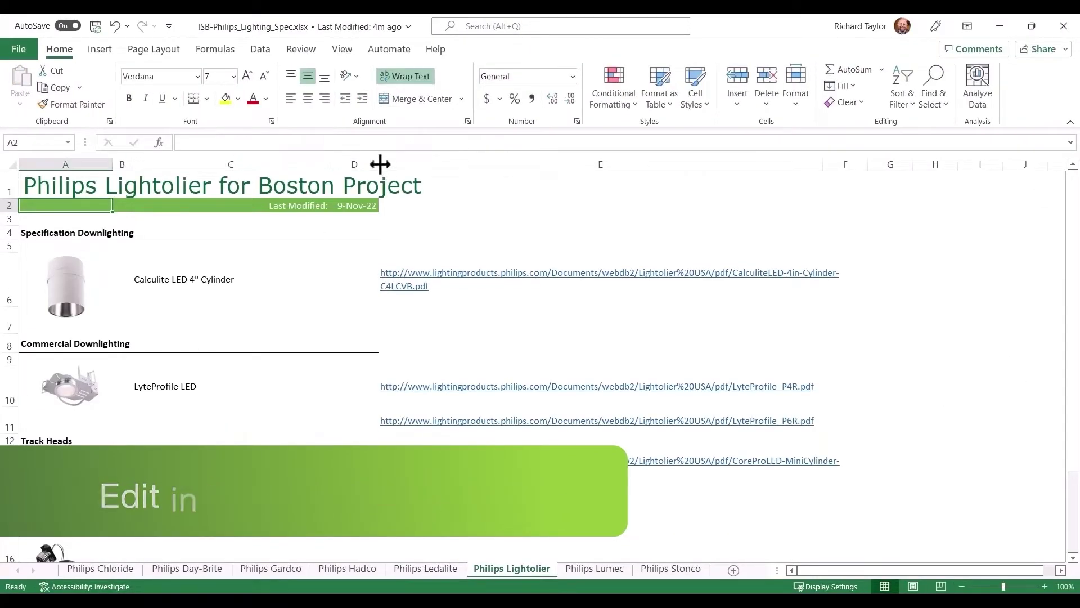
Step: Widen column D, fill A2:D3 orange, then save and close the workbook
drag(378, 164, 482, 164)
drag(446, 219, 72, 210)
click(238, 98)
click(281, 152)
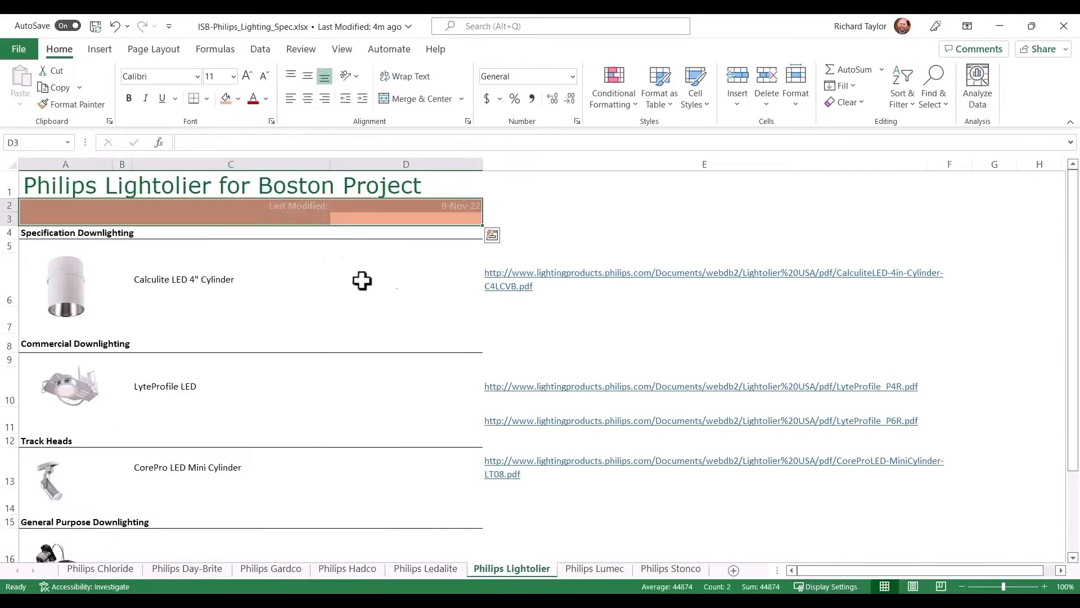
scroll(338, 281, down, 2)
drag(405, 396, 21, 159)
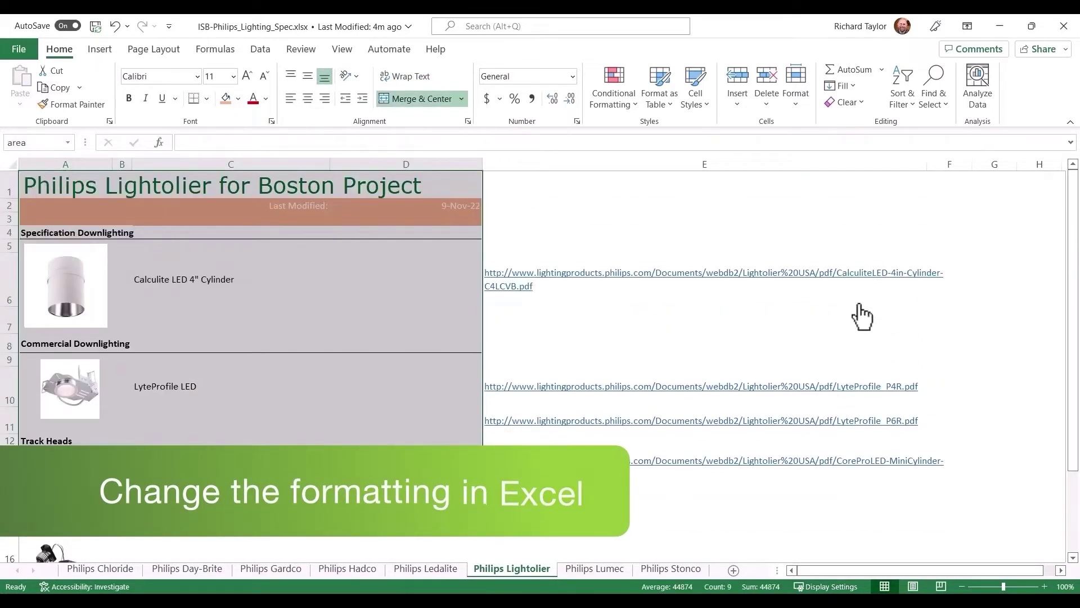
click(96, 26)
click(1055, 26)
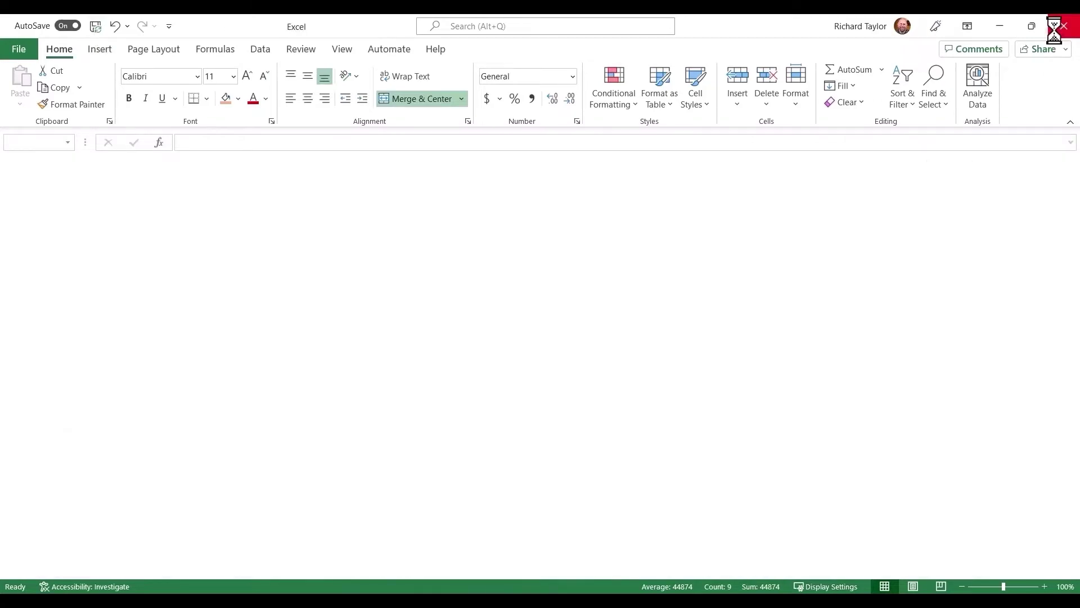
Step: Update the Lighting Schedule from the workbook keeping region 'area', then pan E106 to check it
click(564, 583)
click(587, 417)
click(426, 430)
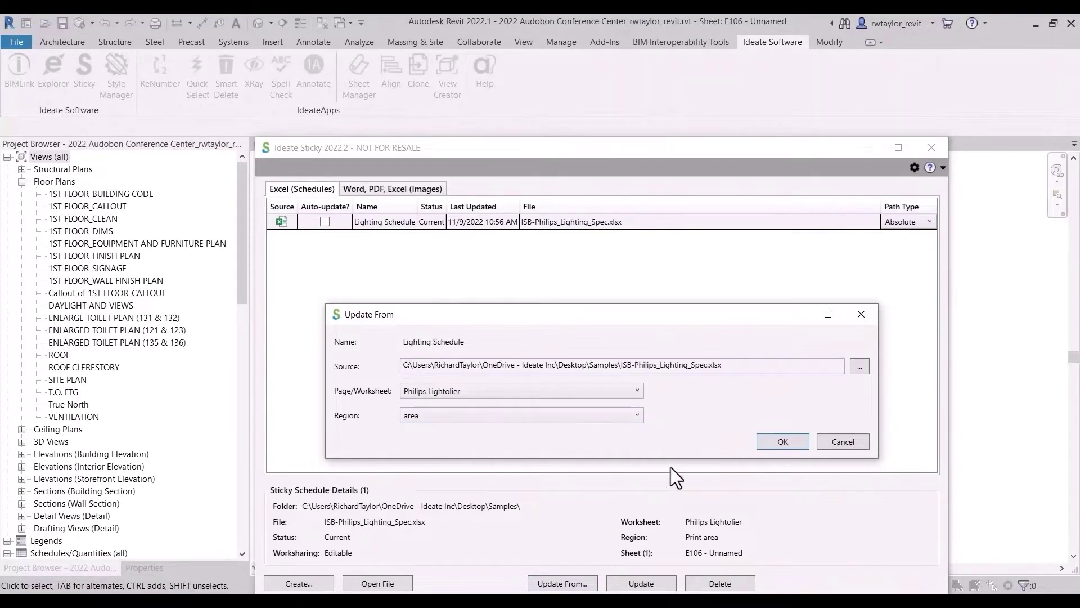
click(782, 441)
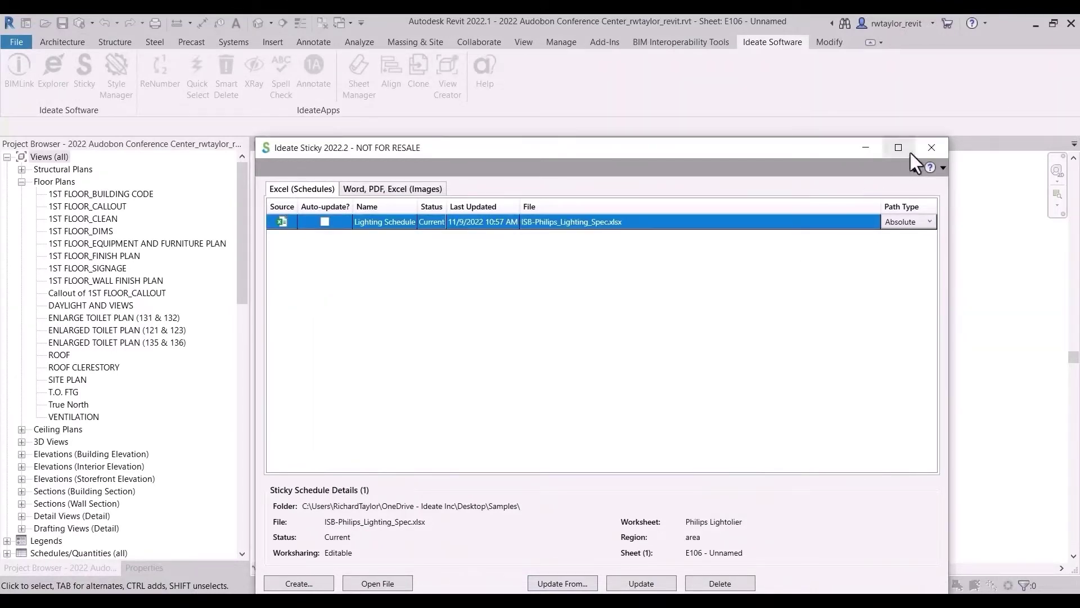
key(Escape)
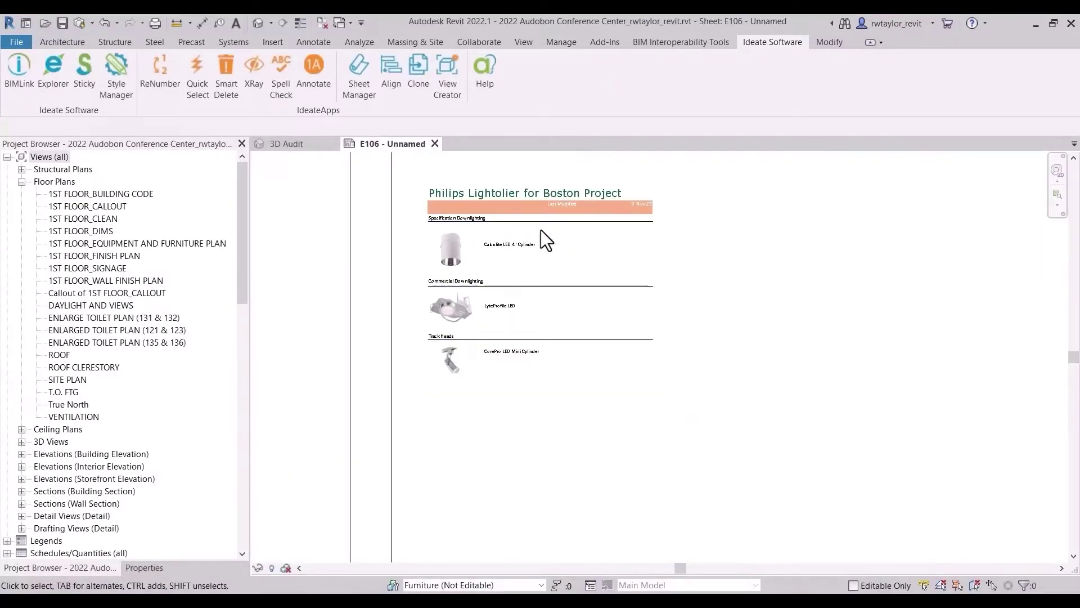
scroll(541, 230, down, 3)
middle_drag(656, 306, 579, 314)
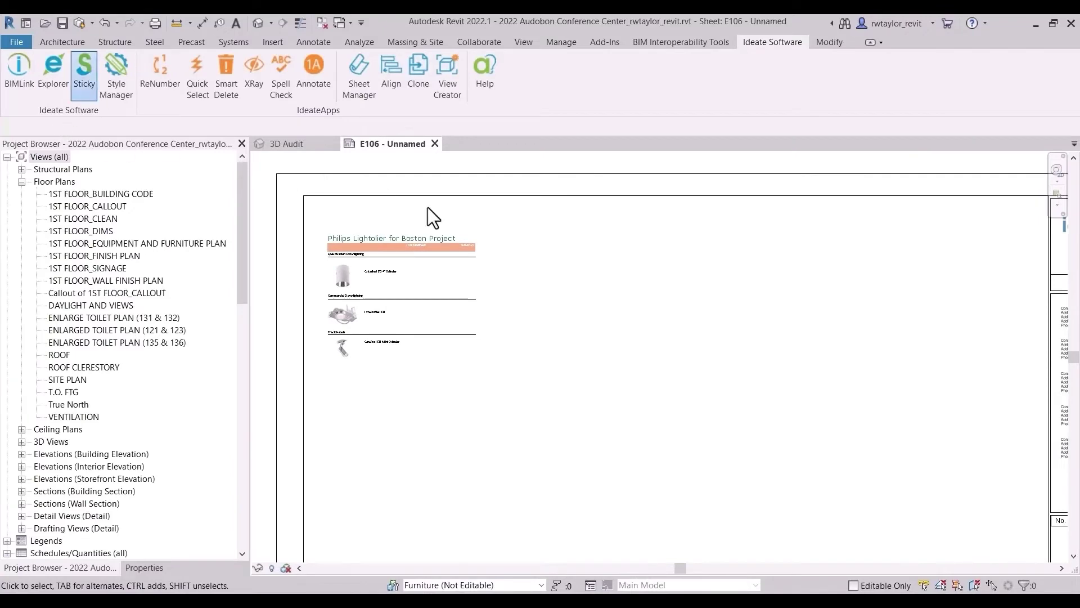
click(403, 189)
Step: Create a black-and-white image link from ISB-Specifications.docx and drop its three pages onto E106
click(301, 583)
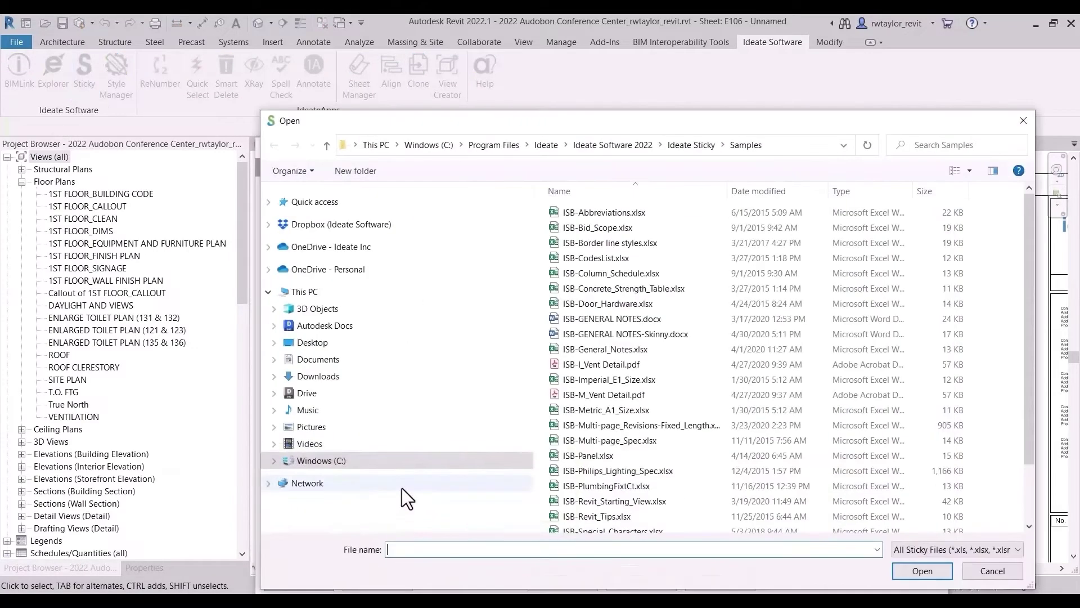
scroll(949, 411, down, 2)
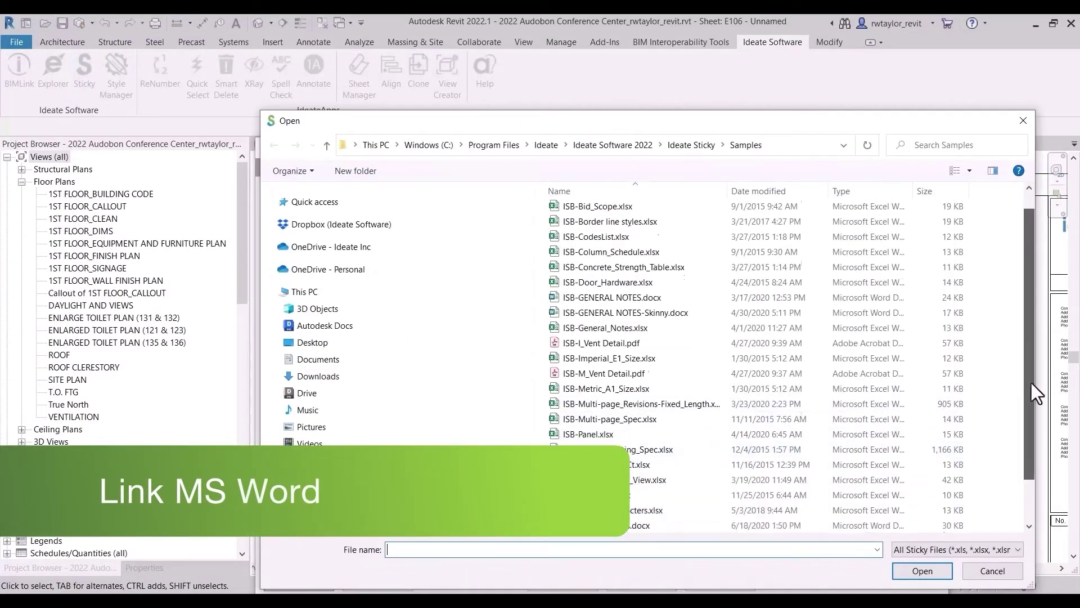
click(651, 480)
click(899, 570)
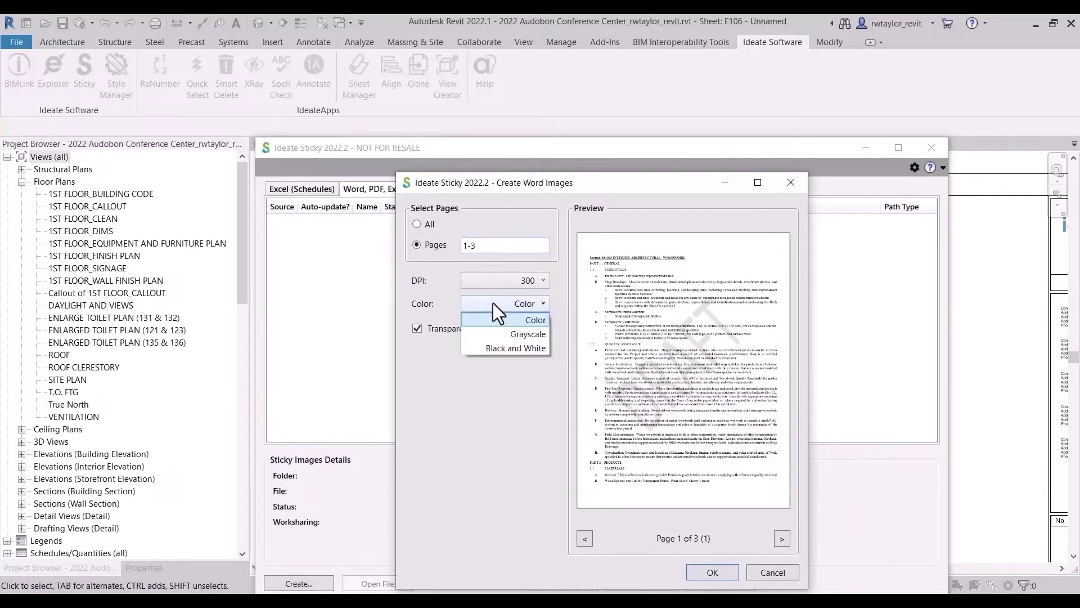
click(495, 346)
click(718, 573)
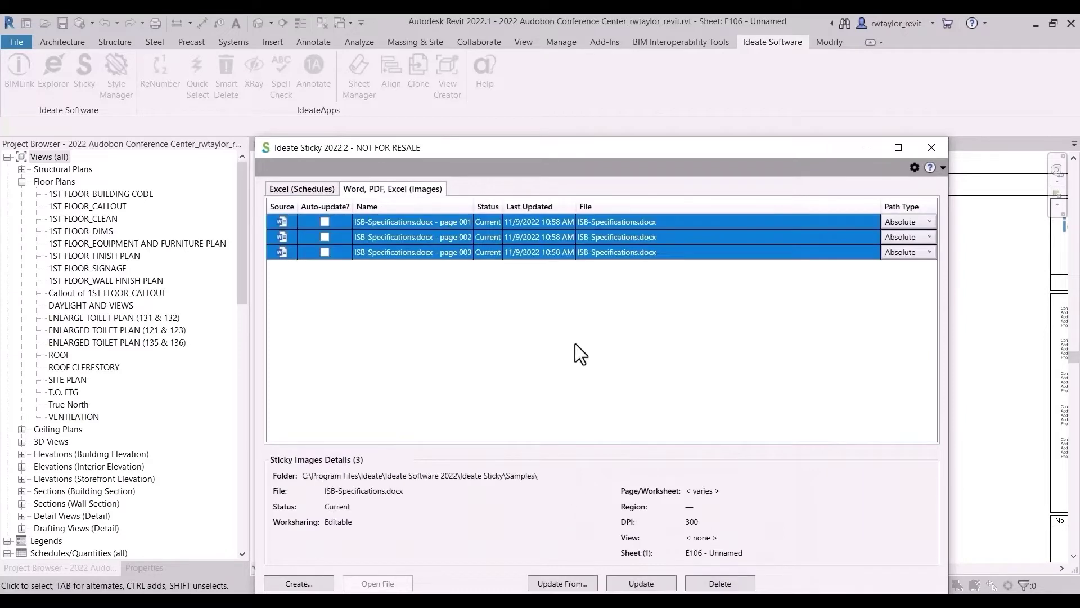
click(926, 155)
click(737, 221)
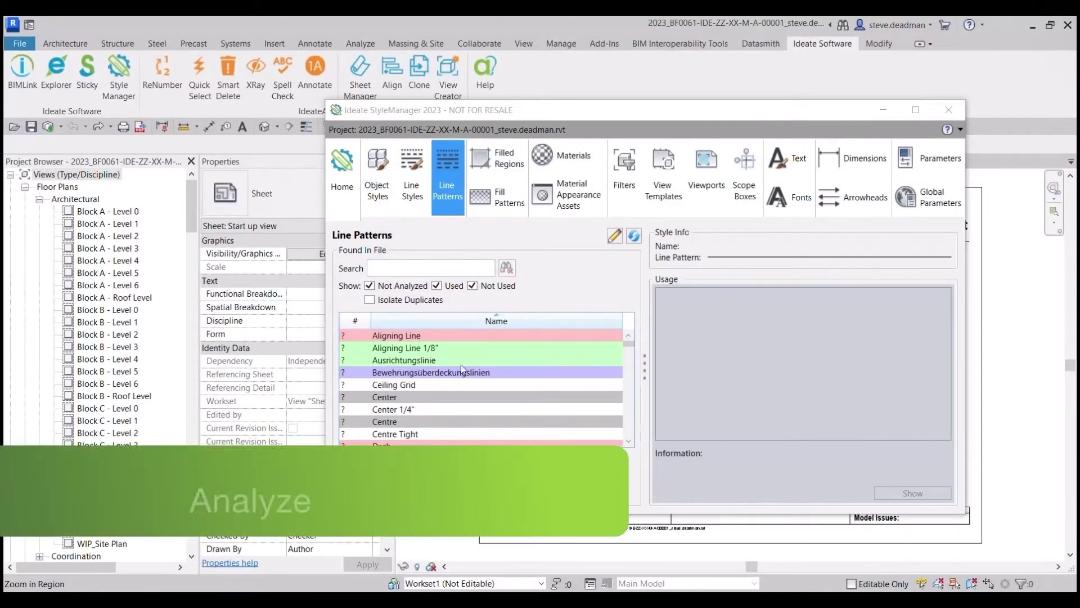
Step: Search the line patterns for 'impo' to review imported ones, then clear the search
scroll(461, 369, down, 15)
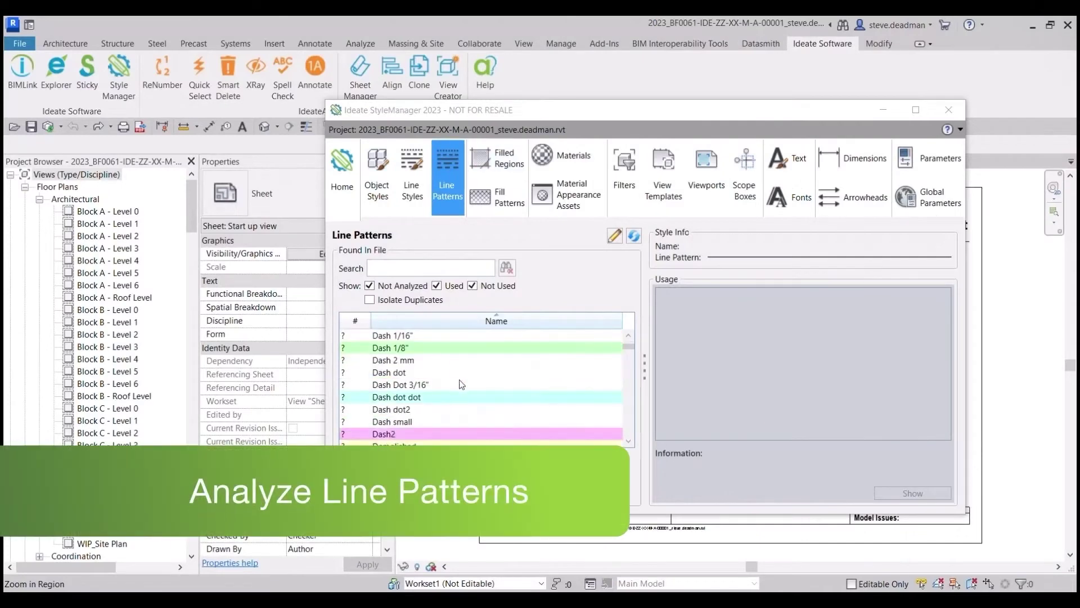
scroll(465, 389, up, 15)
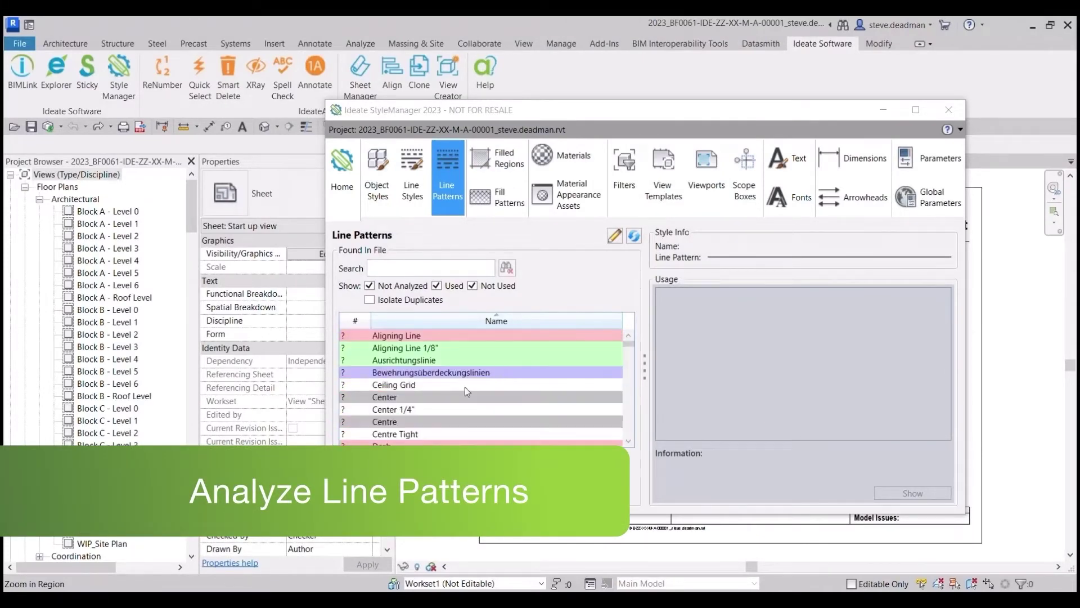
click(431, 269)
text(import)
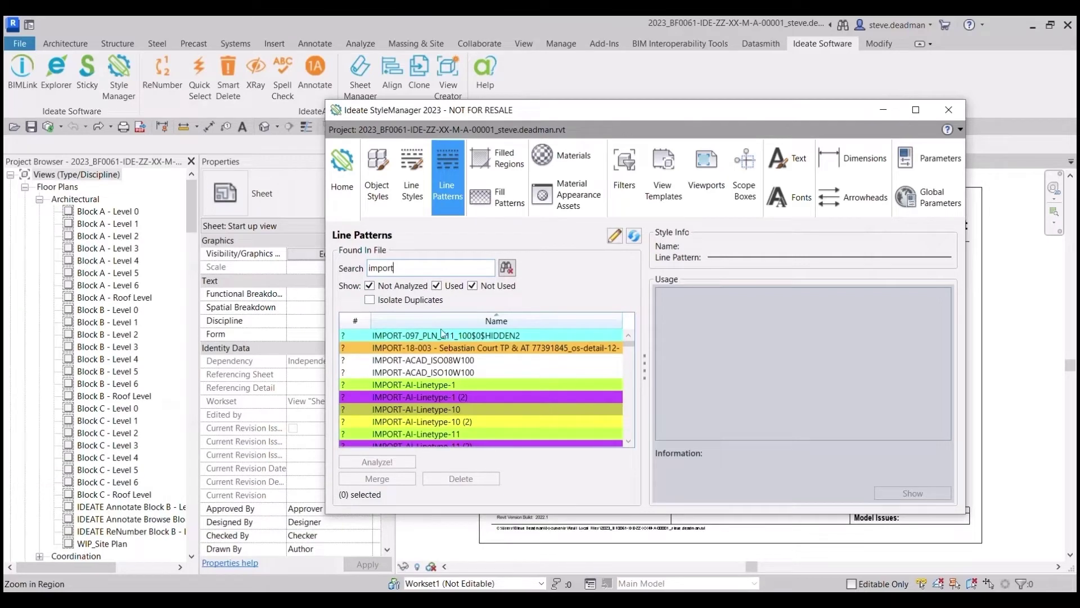
scroll(461, 360, down, 10)
scroll(477, 379, up, 4)
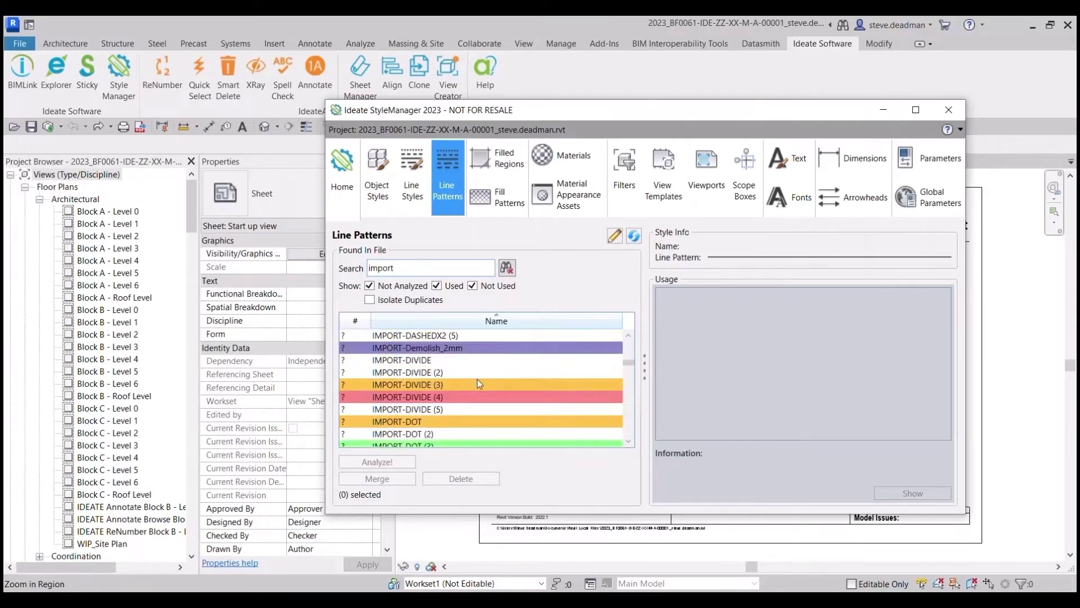
scroll(497, 392, up, 3)
key(BackSpace)
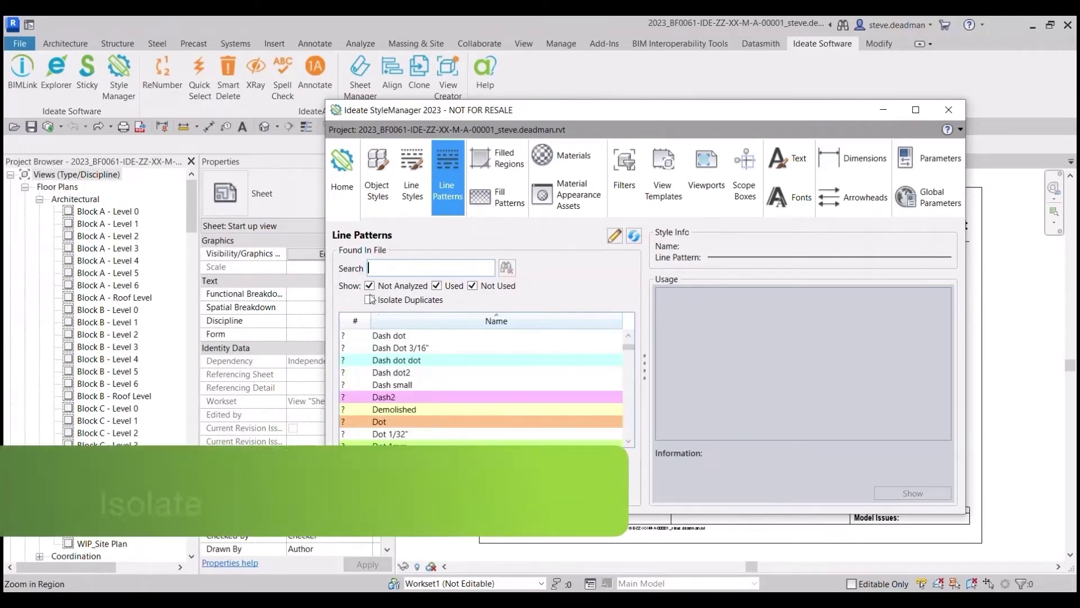
Step: Show only duplicate line patterns and analyze usage of Dash 1.5, Dash2 and the Arch-Block dash
click(370, 301)
scroll(441, 394, down, 5)
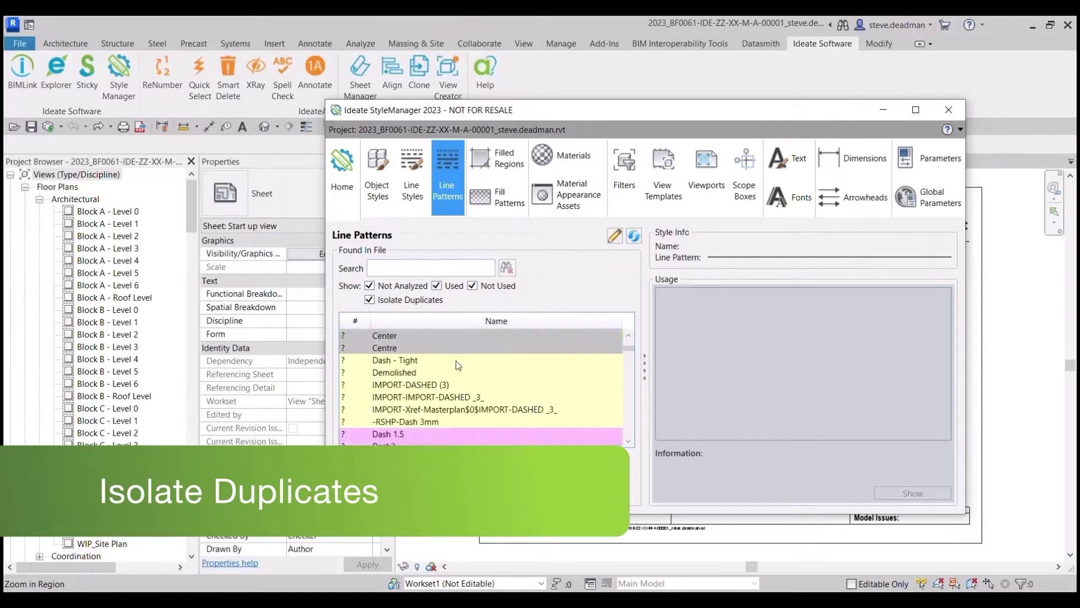
scroll(442, 394, up, 1)
click(380, 361)
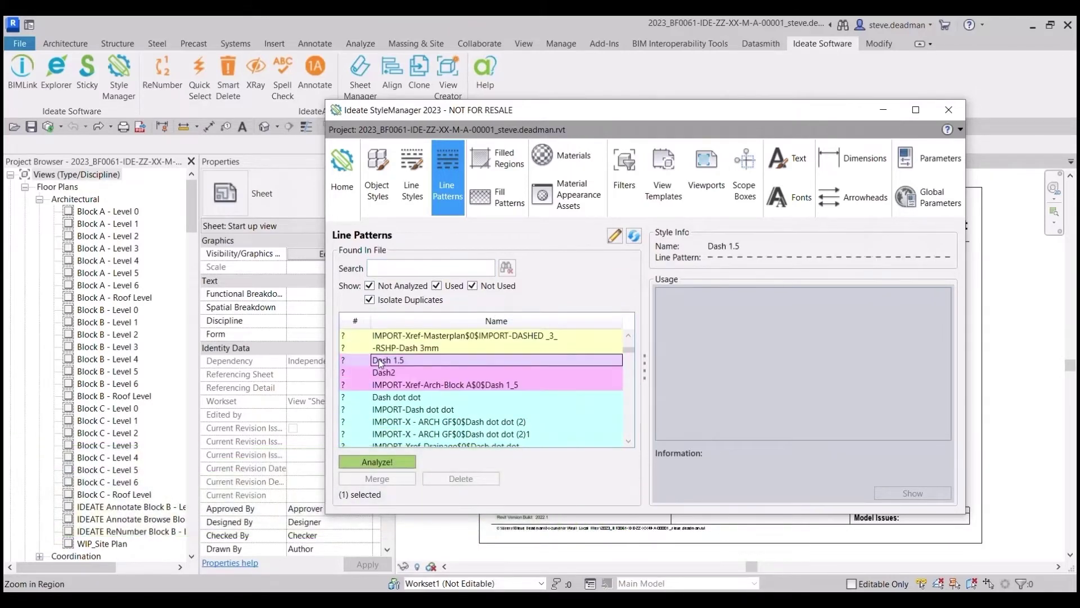
click(380, 373)
click(388, 385)
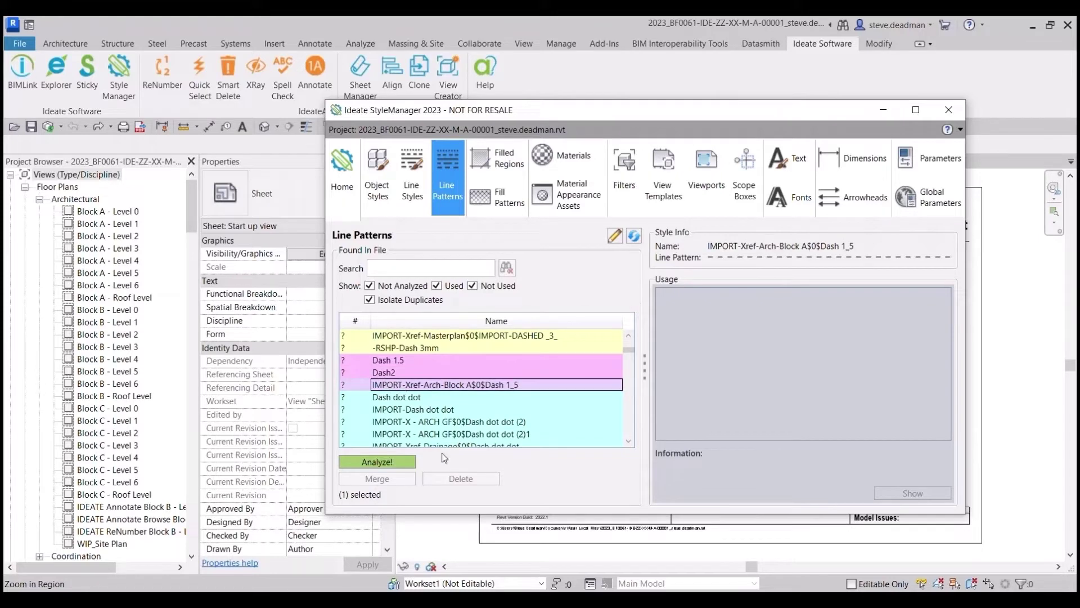
shift+click(380, 360)
click(377, 461)
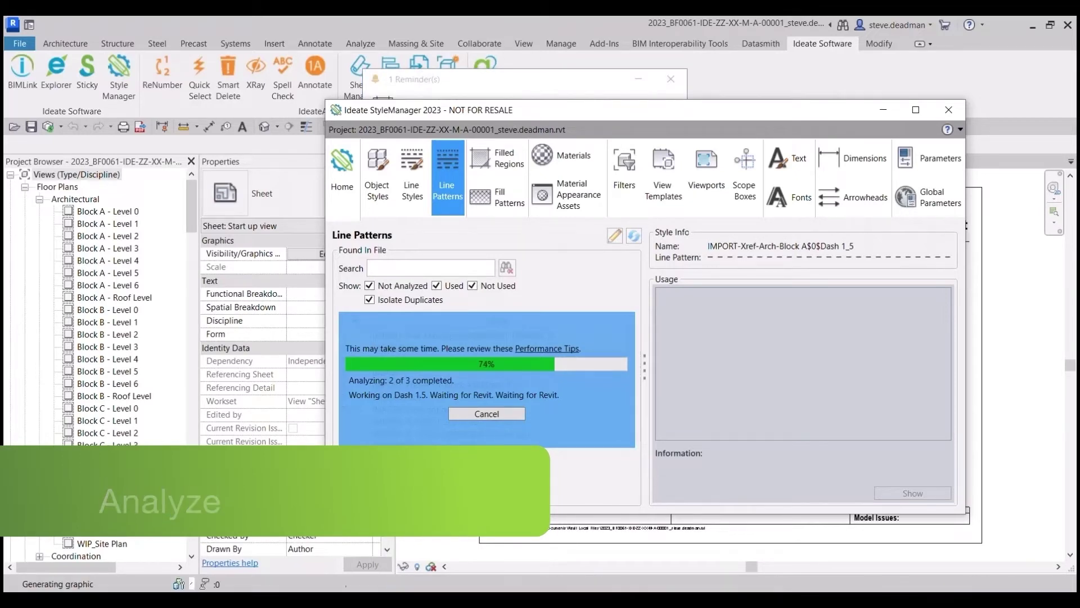
scroll(735, 321, down, 3)
scroll(738, 338, down, 10)
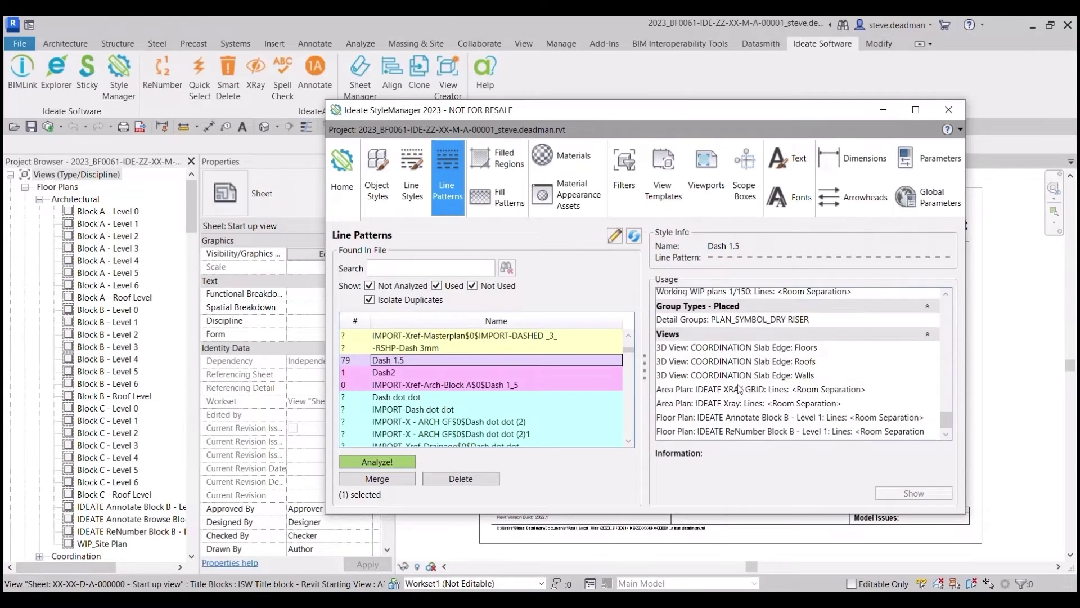
click(474, 374)
Step: Delete the unused IMPORT-Xref-Arch-Block A$0$Dash 1_5 line pattern
click(388, 387)
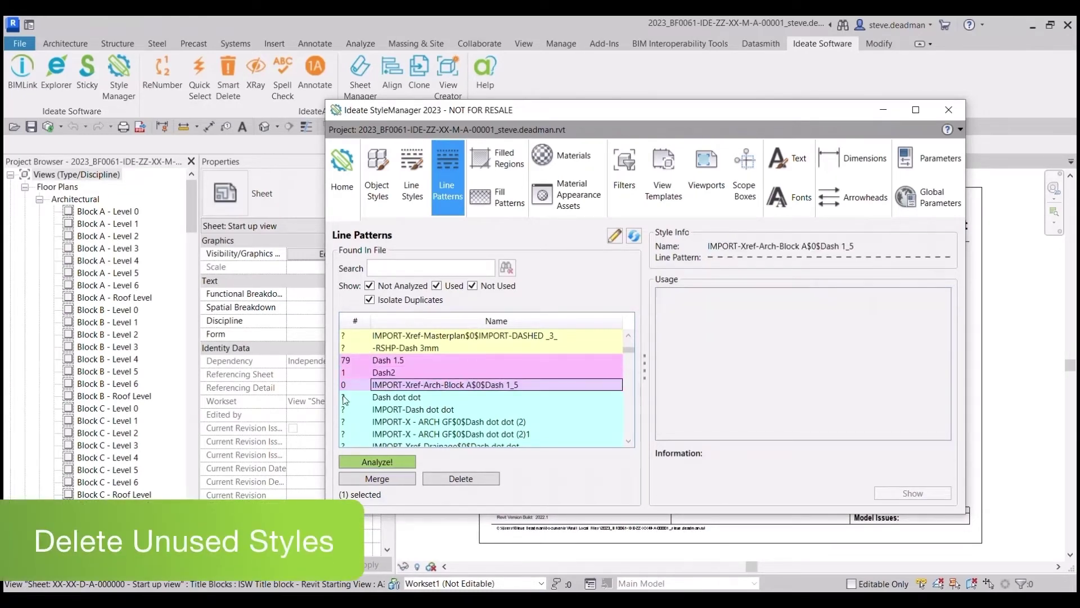
click(459, 478)
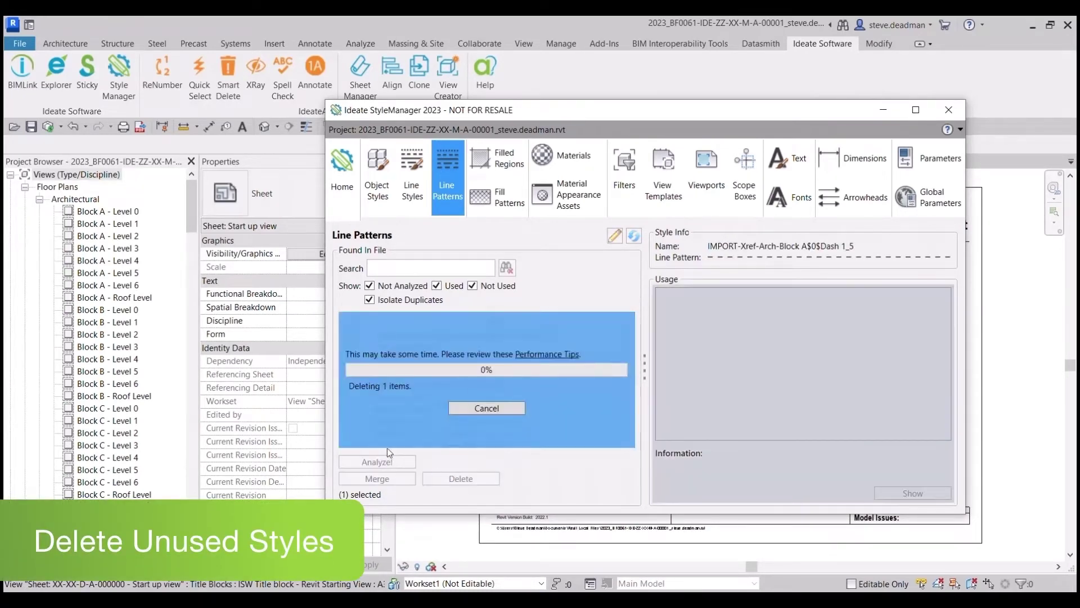
click(363, 360)
shift+click(362, 373)
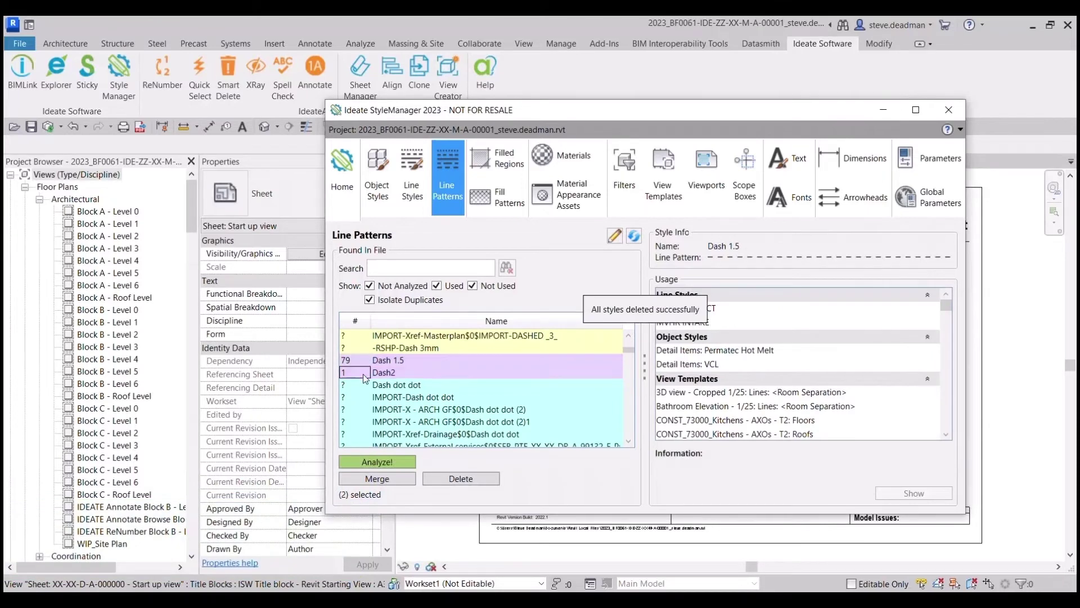
Step: Merge Dash2 into Dash 1.5, then turn off Isolate Duplicates and select Dash 1.5
click(377, 478)
click(595, 261)
click(688, 448)
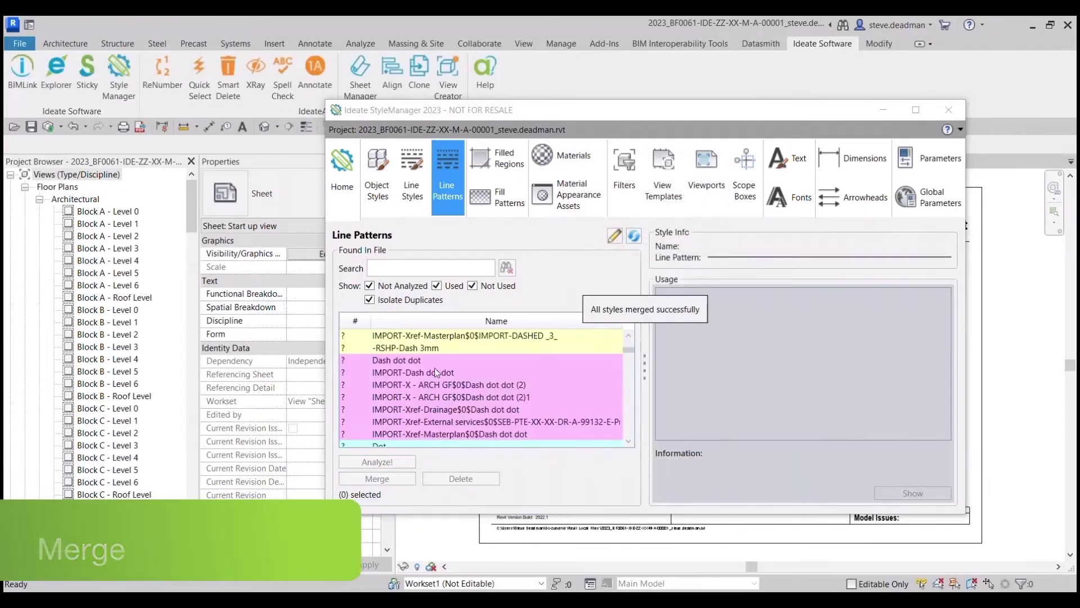
click(369, 300)
scroll(437, 376, up, 2)
click(377, 360)
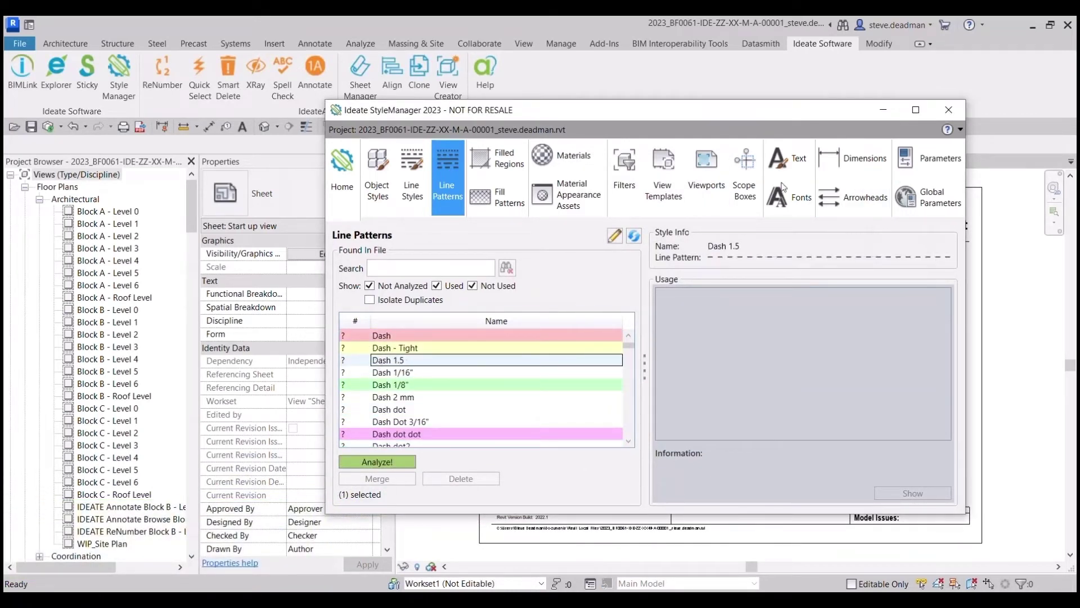
Step: On the Parameters page, isolate similar parameters and analyze usage of both parameters named A
click(906, 166)
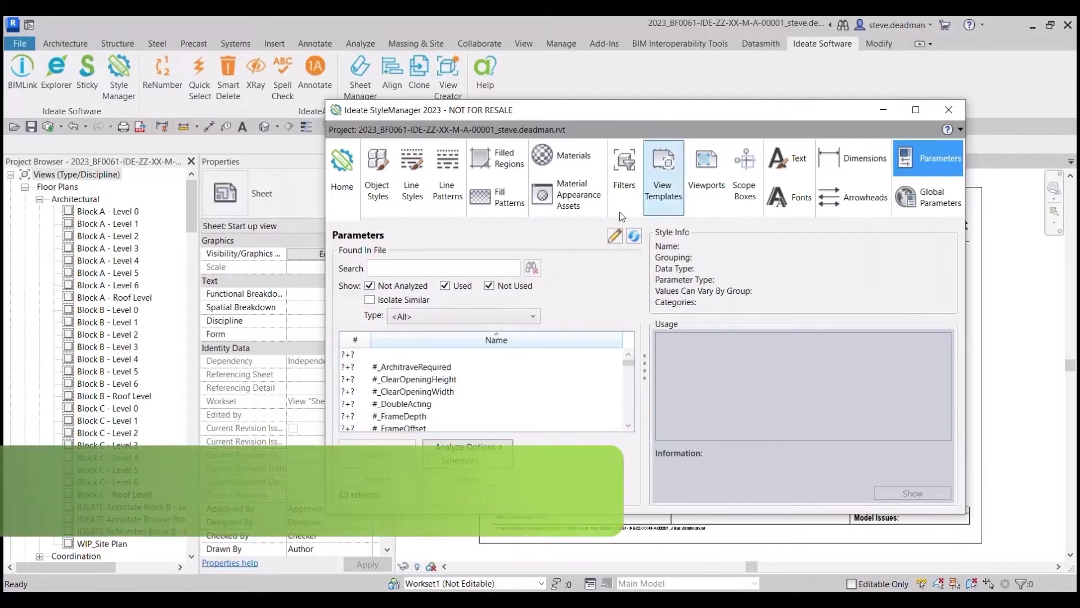
click(534, 317)
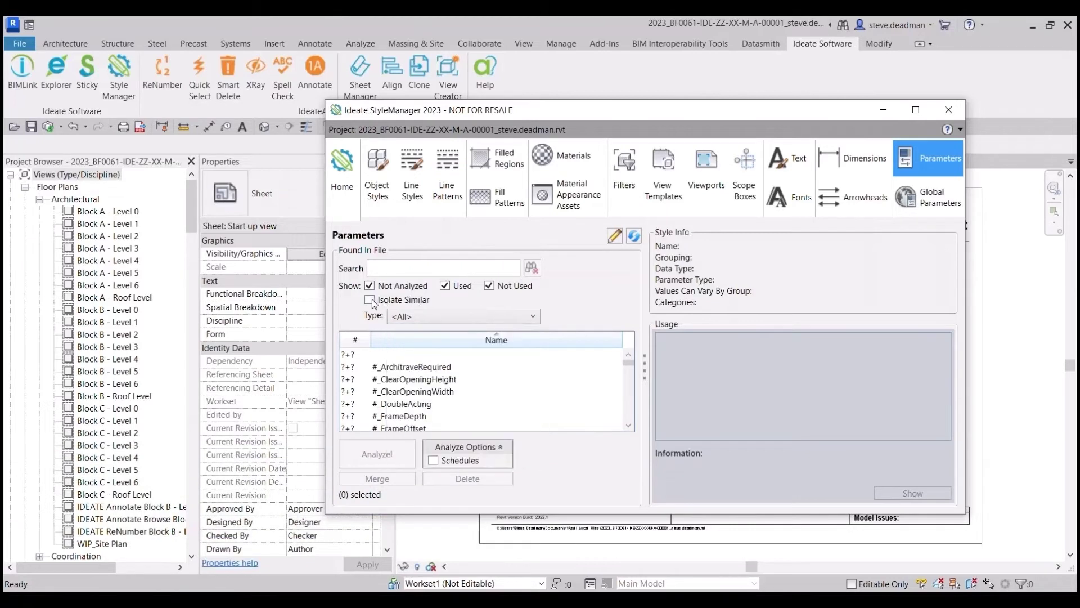
click(369, 299)
scroll(480, 387, down, 1)
click(384, 392)
click(386, 404)
click(385, 393)
ctrl+click(385, 404)
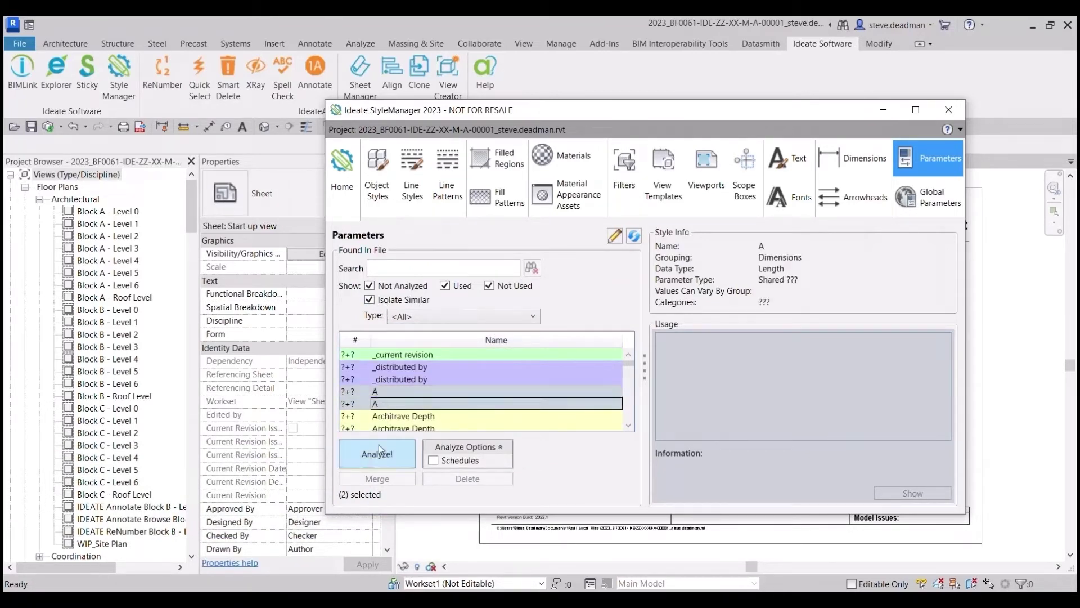
click(376, 452)
click(398, 392)
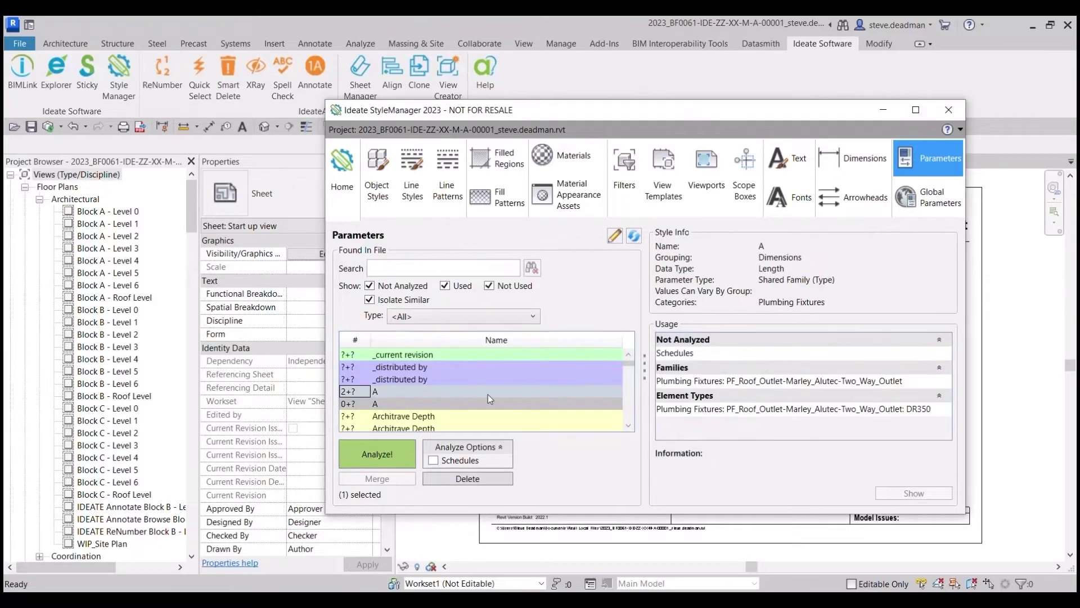
click(473, 403)
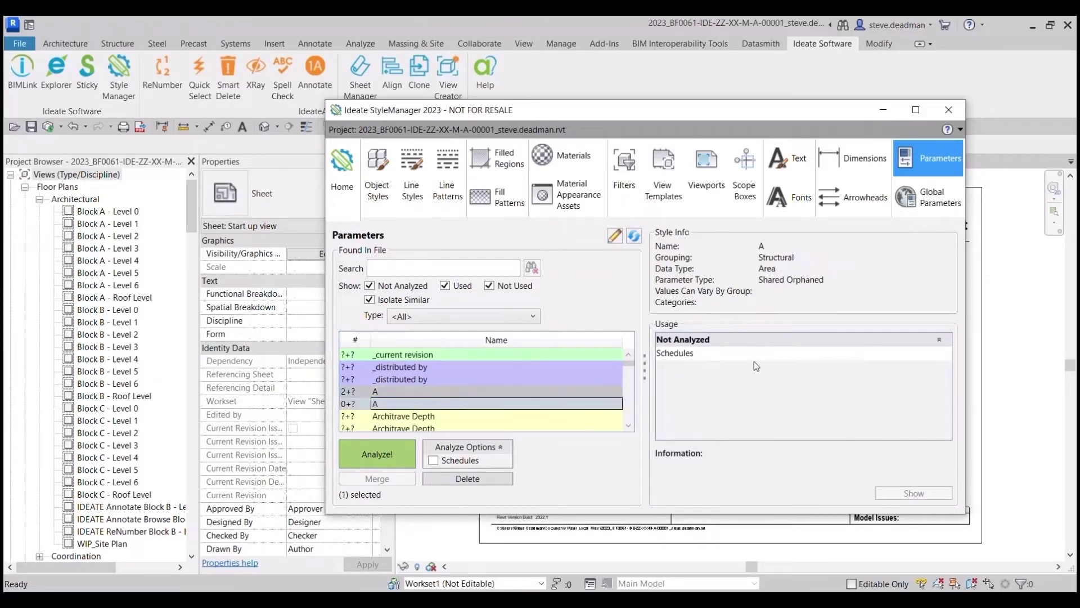
Step: Filter to Shared Orphaned Parameters, delete the orphaned A, then reset Type to <All>
click(532, 316)
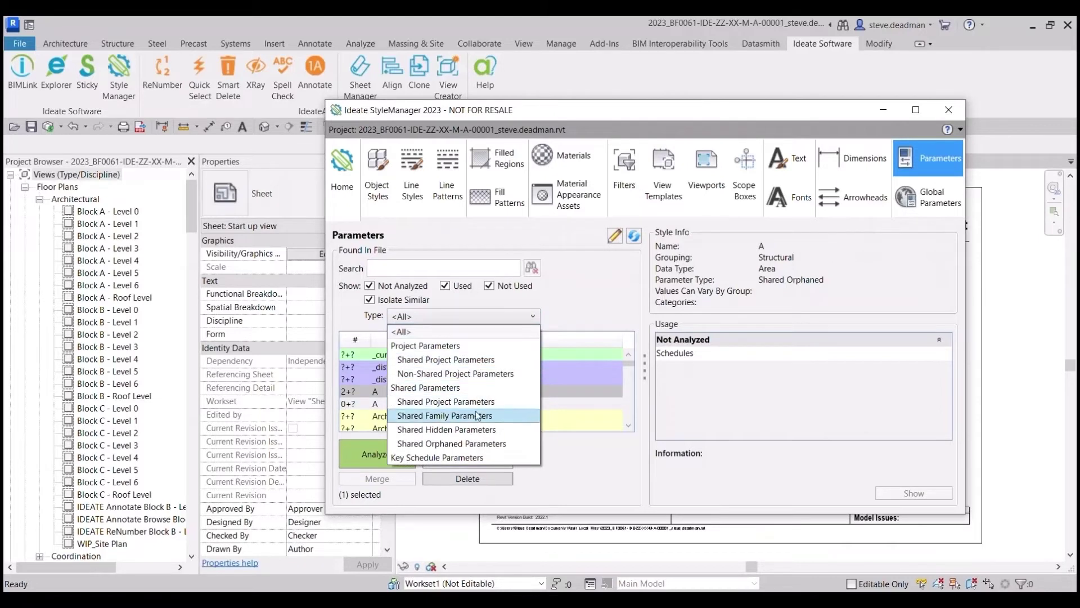
click(472, 443)
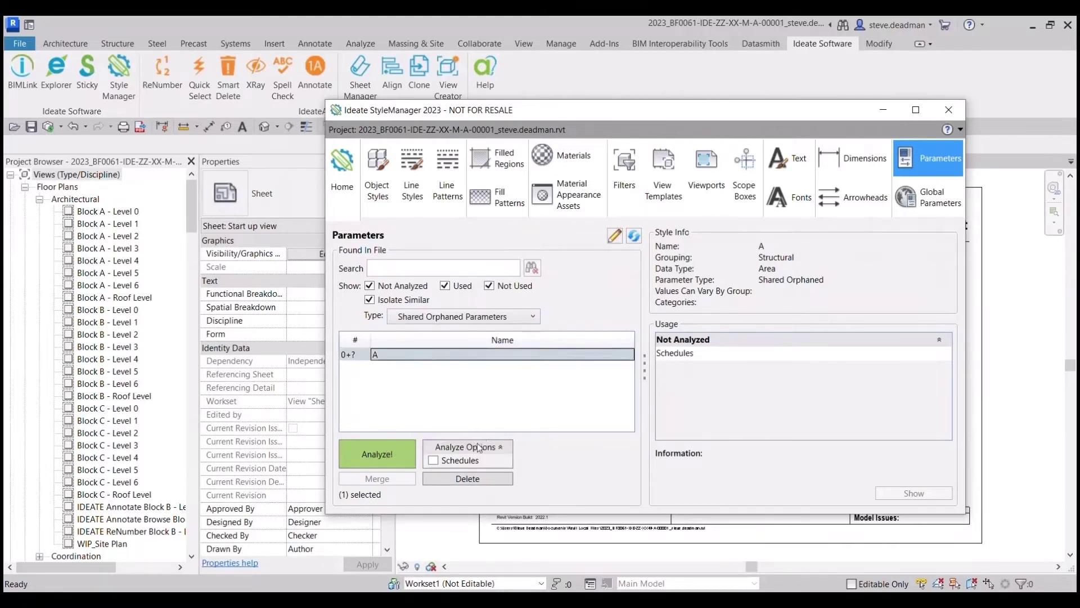
click(457, 479)
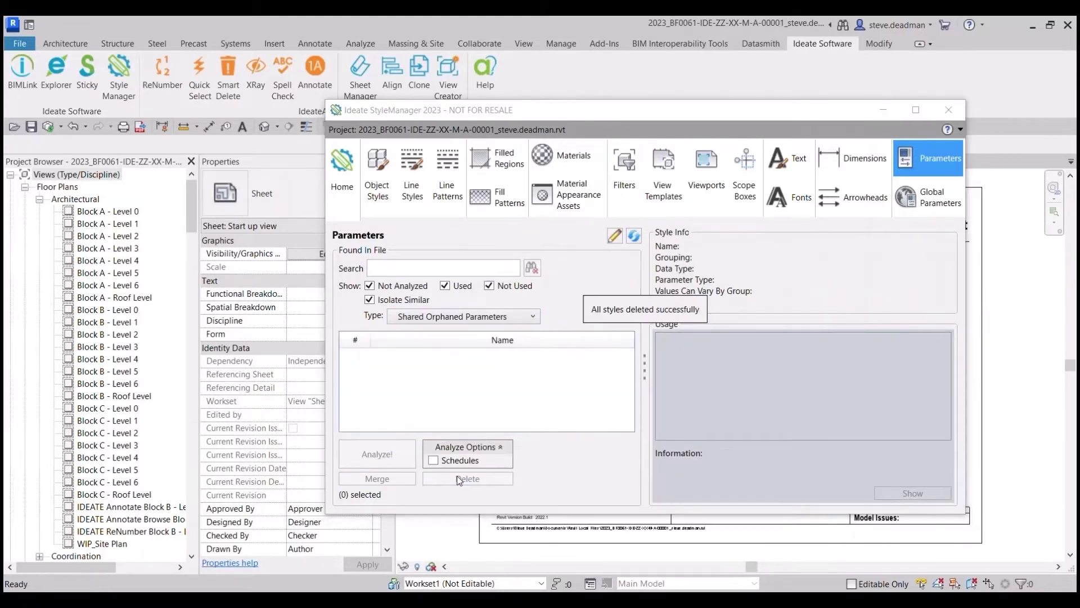
click(425, 315)
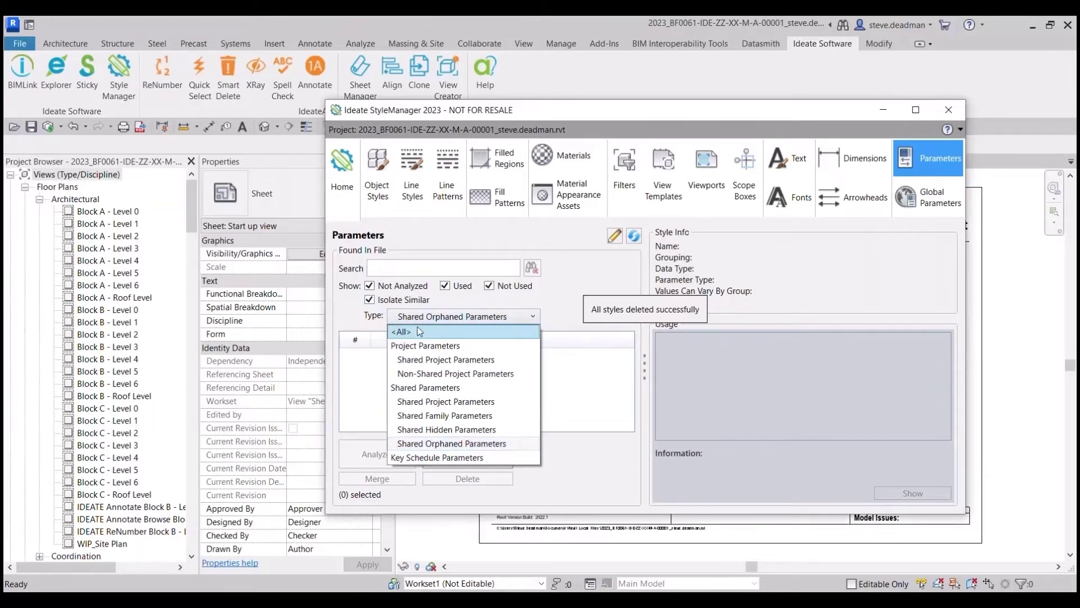
click(422, 331)
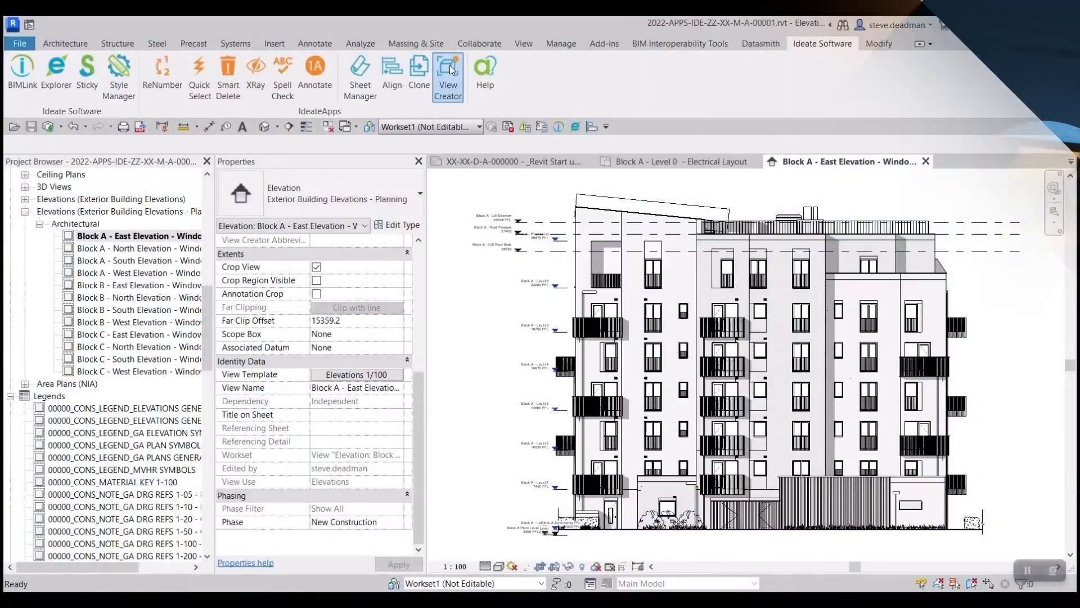
Step: Start Ideate ViewCreator from the Ideate Software ribbon tab
click(449, 73)
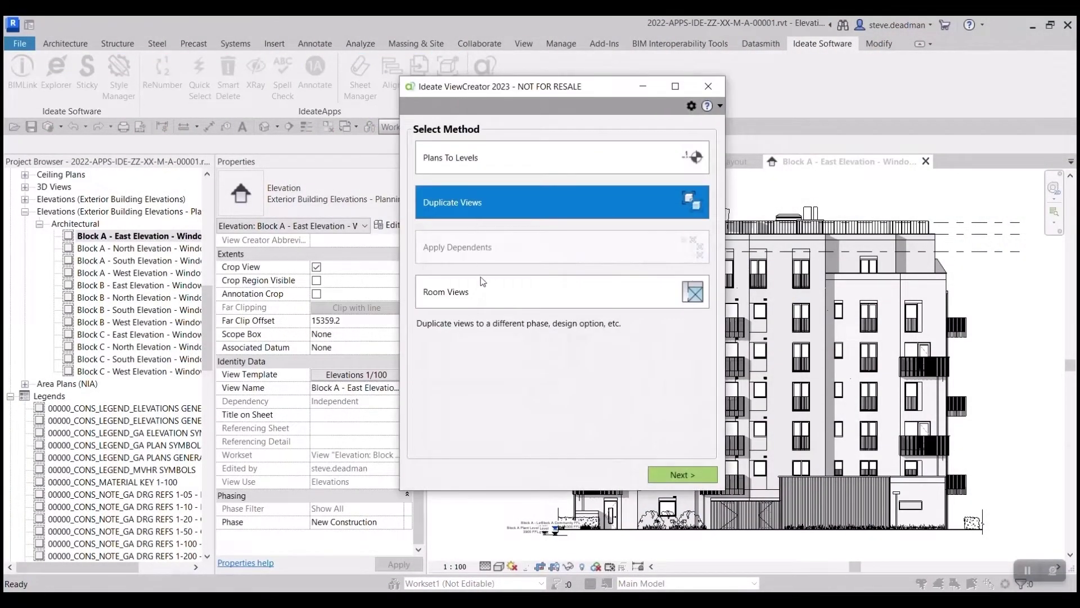
Step: Choose Room Views and pick bathroom BATH 125 on Block C - Level 1
click(481, 291)
click(693, 481)
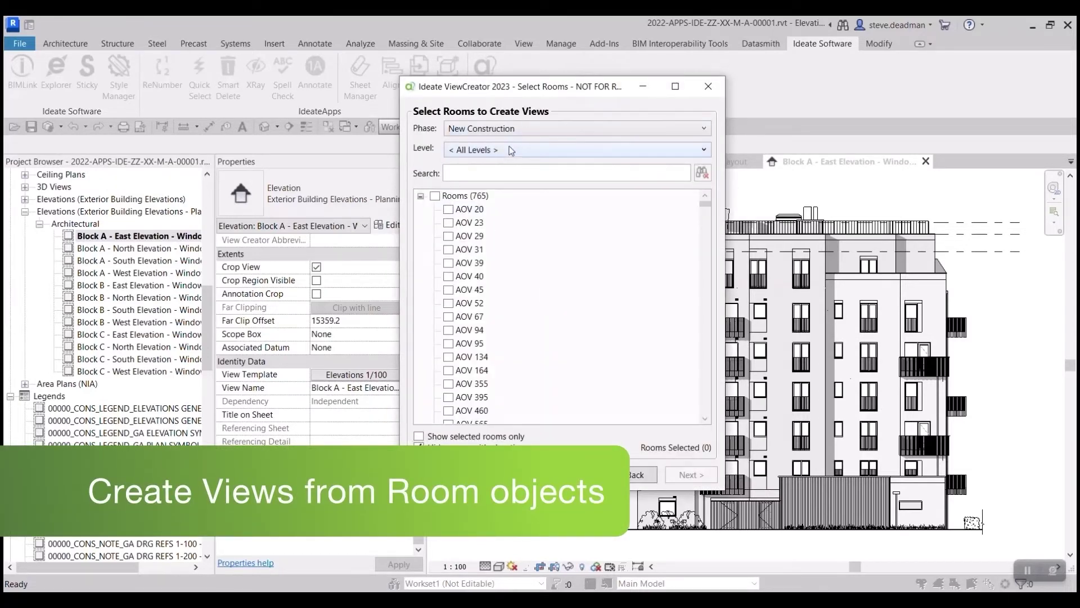
click(511, 150)
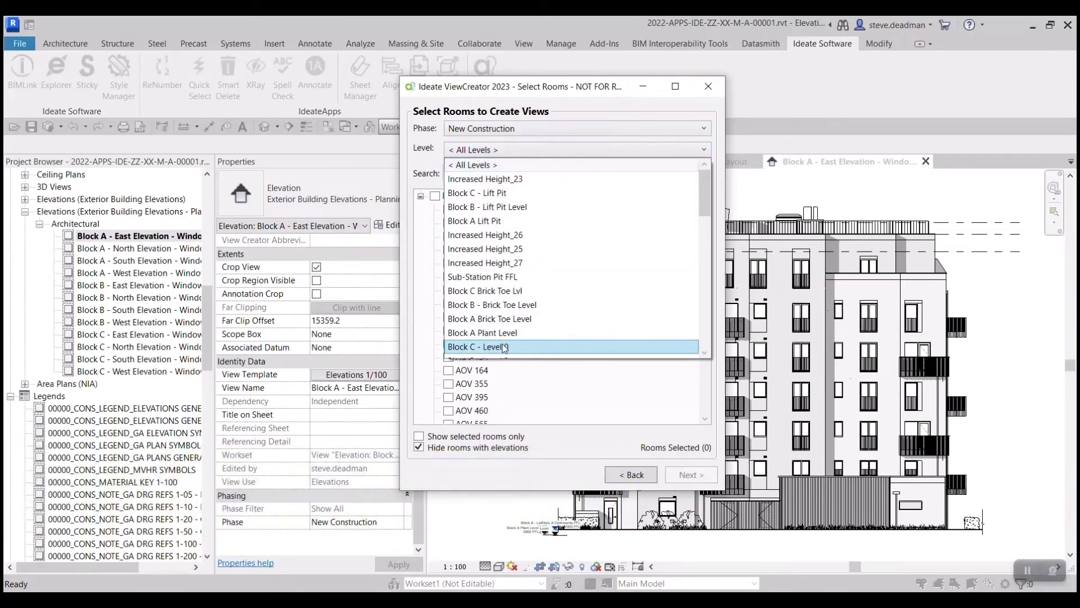
scroll(509, 342, down, 2)
scroll(509, 341, down, 2)
click(511, 318)
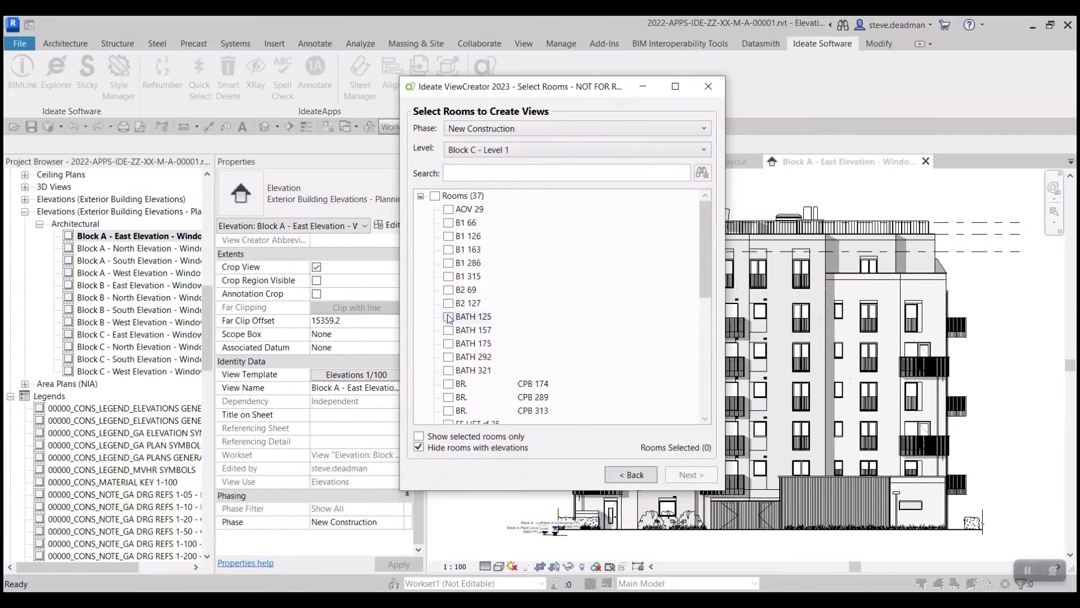
click(688, 475)
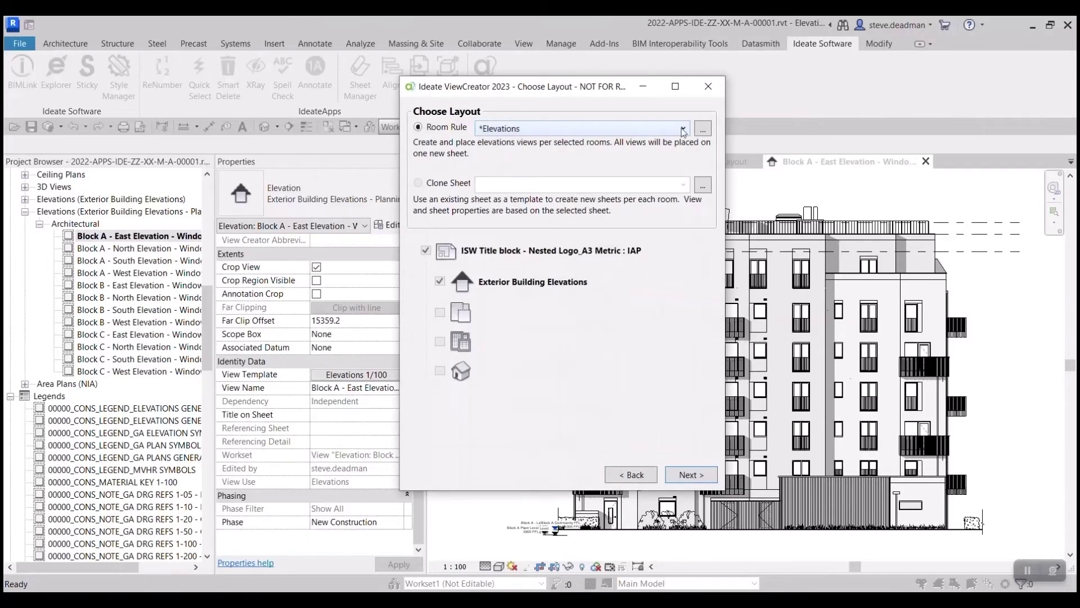
Step: Apply the All room rule, shorten the 3D and ceiling plan names, and create the seven views
click(681, 129)
click(519, 187)
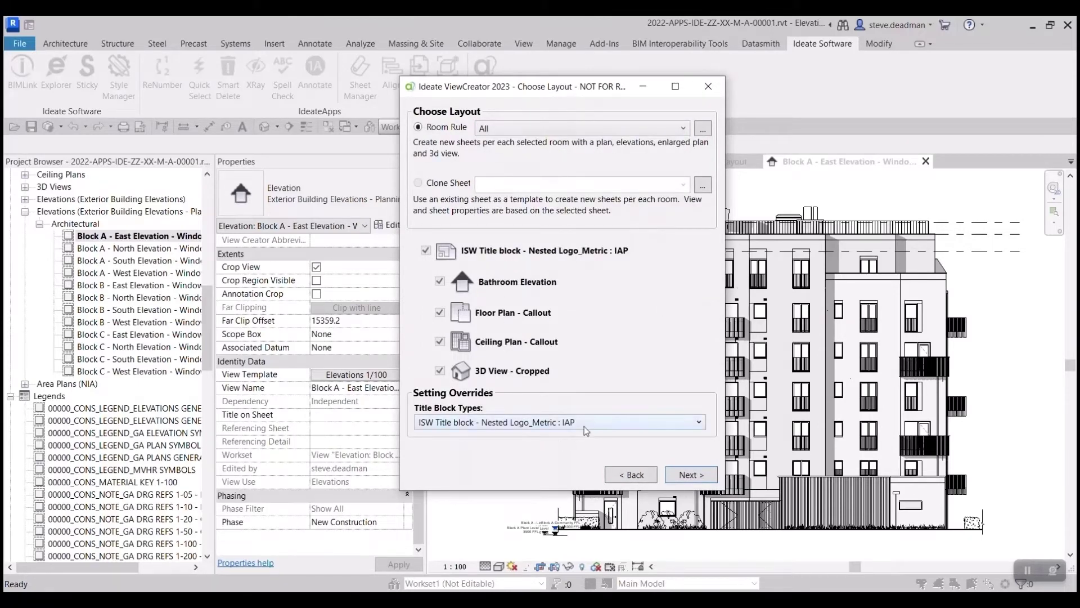
click(685, 476)
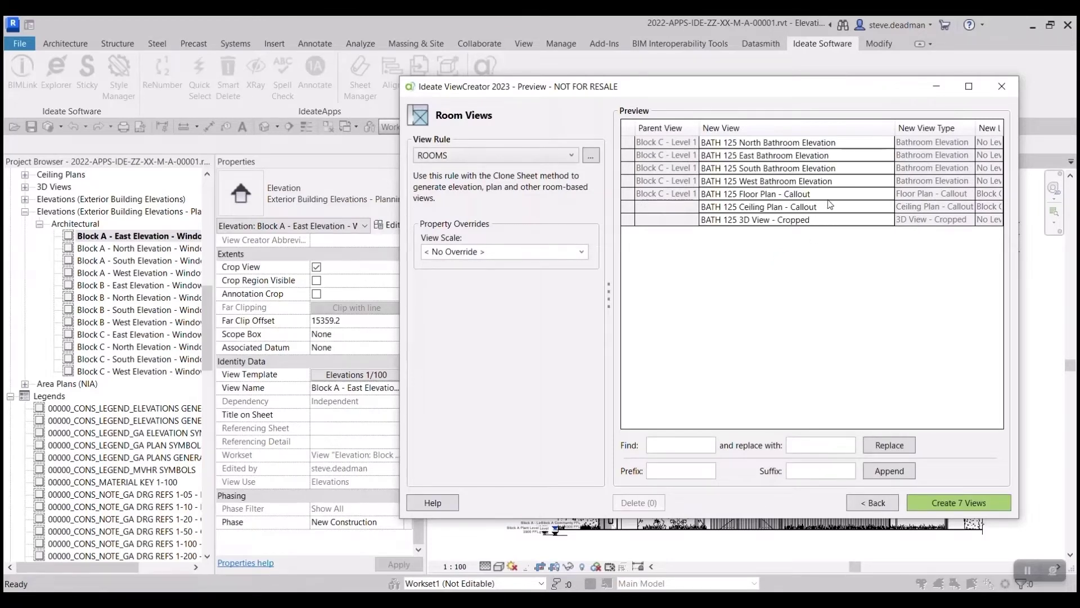
click(824, 219)
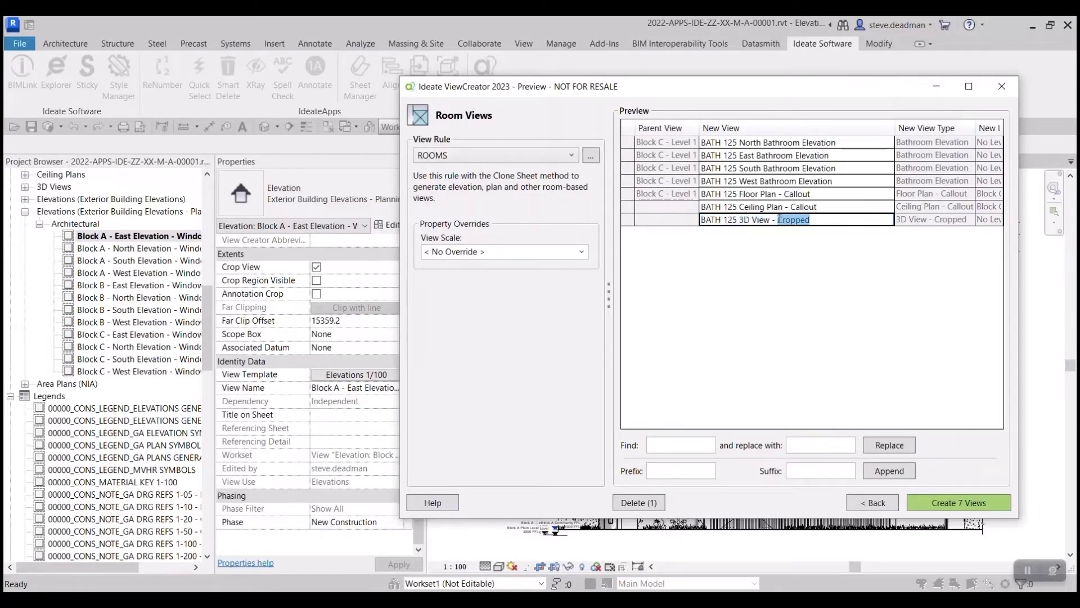
click(831, 205)
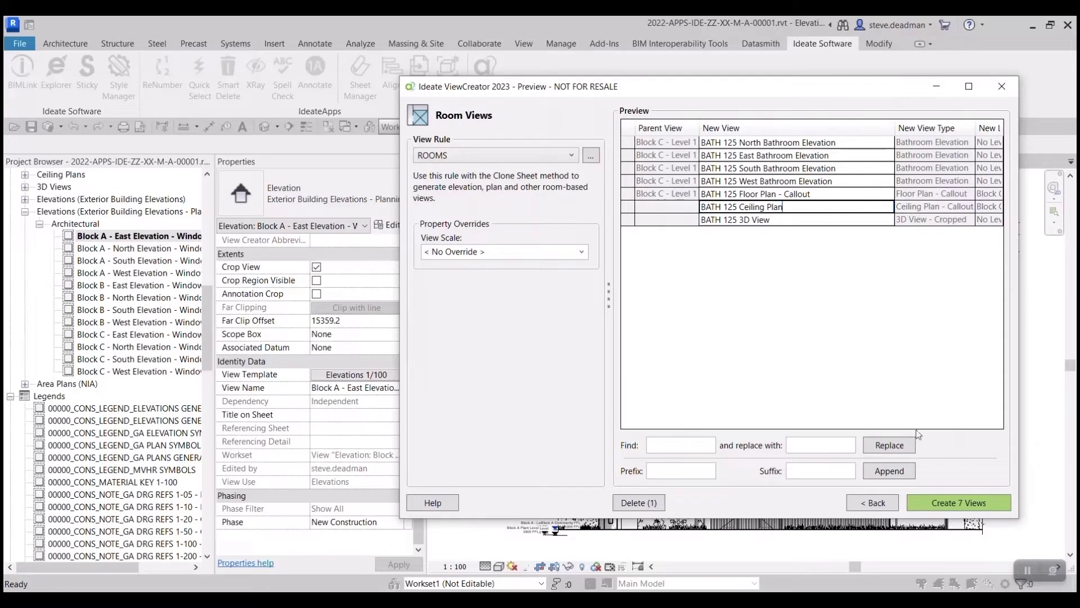
click(945, 503)
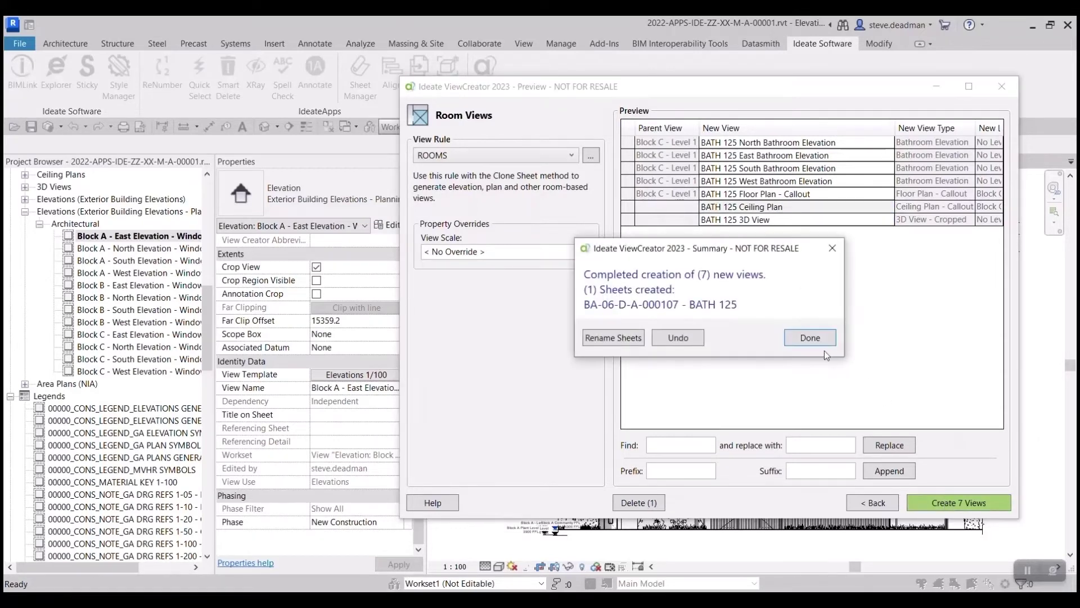
click(810, 338)
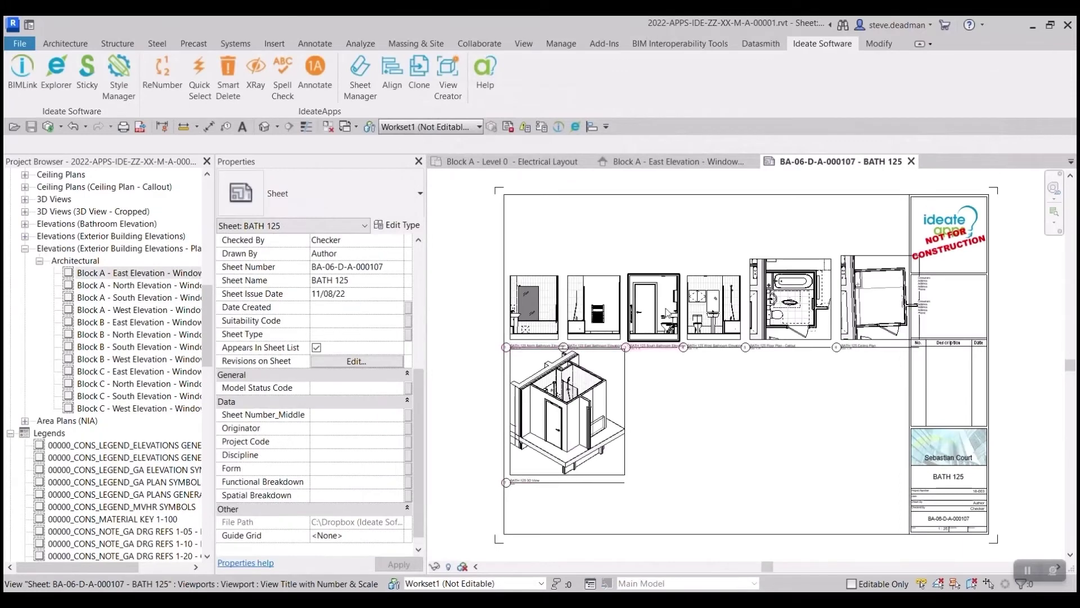
Step: Move the 3D view, ceiling plan and floor plan callout viewports into a row below the elevations
drag(583, 424, 805, 449)
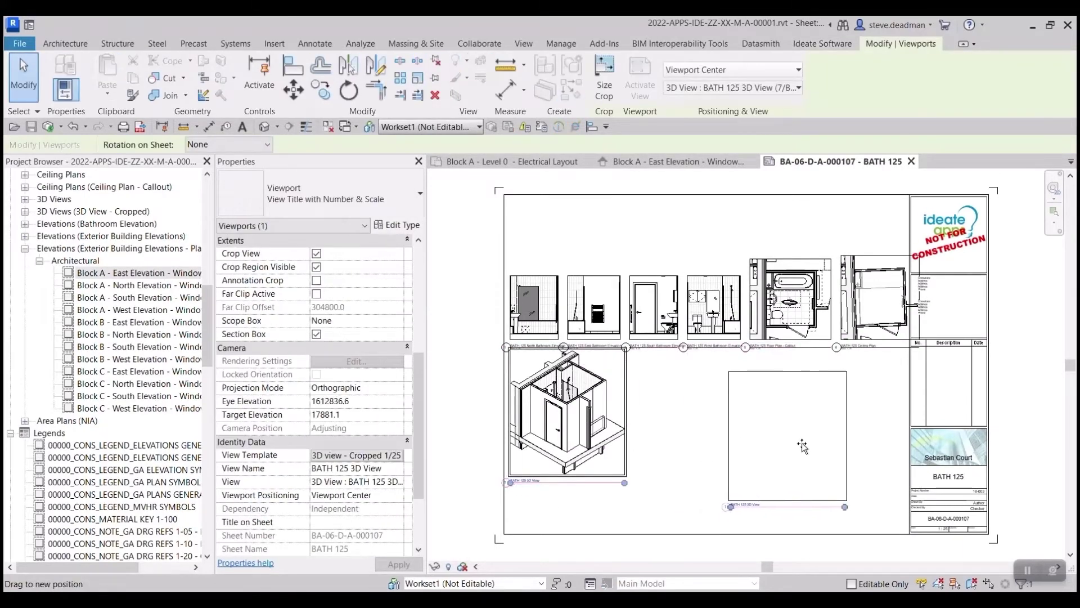
drag(889, 289, 698, 434)
drag(782, 316, 561, 475)
click(481, 295)
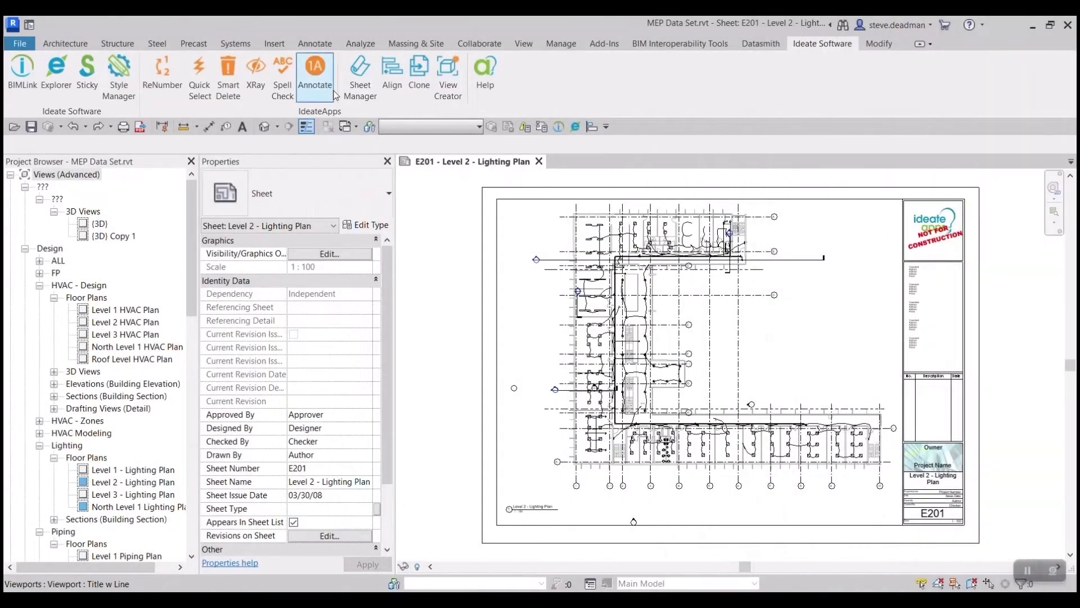
click(360, 76)
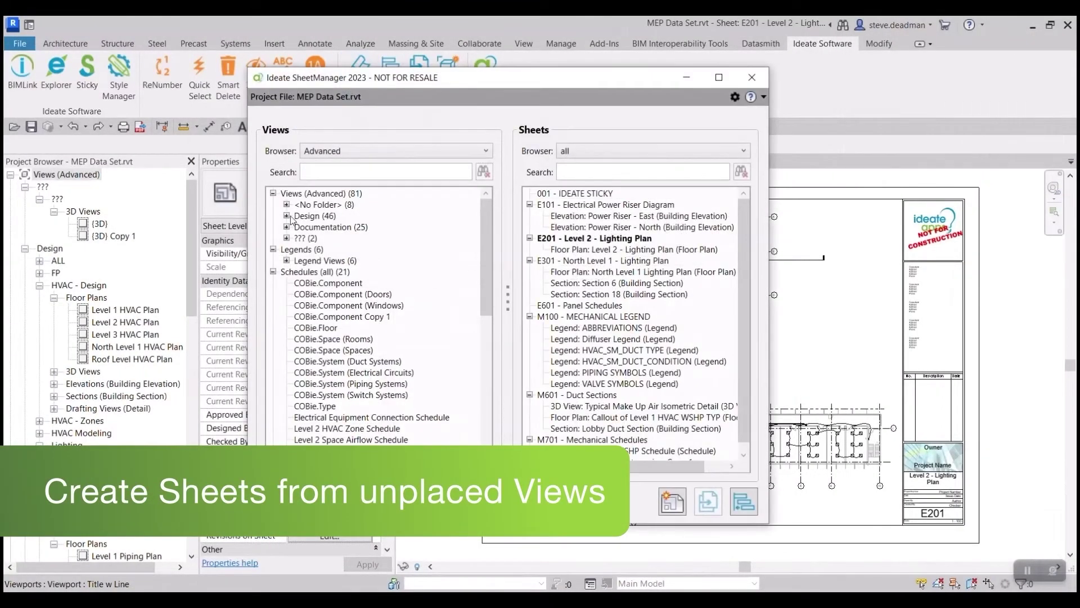
Step: Select the Level 1–3 HVAC and Level 1–3 Piping floor plans in SheetManager's Design views
click(286, 216)
click(299, 250)
click(314, 260)
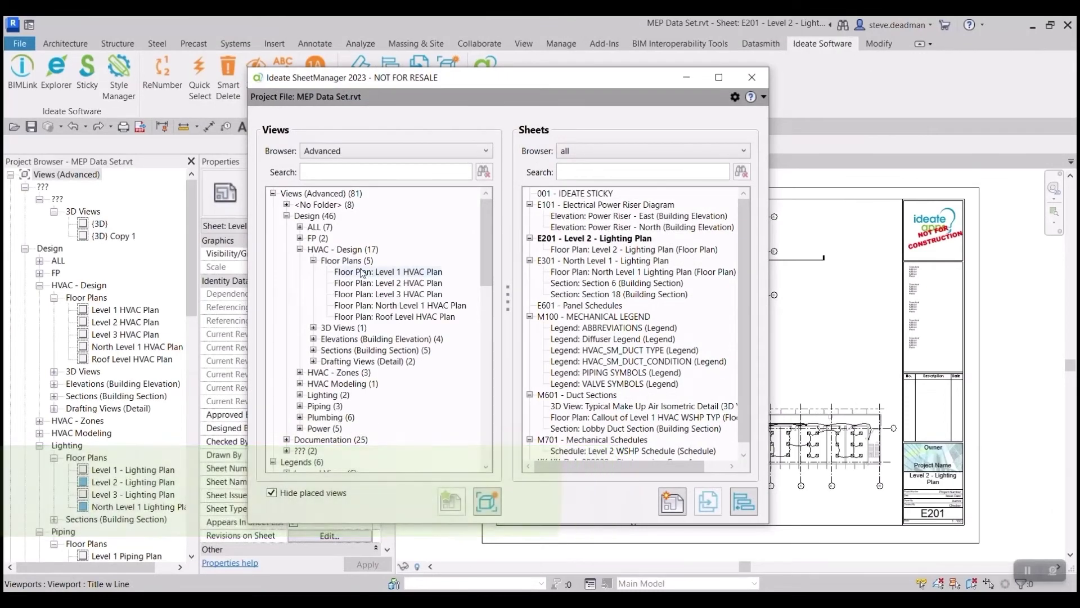
click(388, 272)
shift+click(388, 294)
click(300, 406)
click(313, 417)
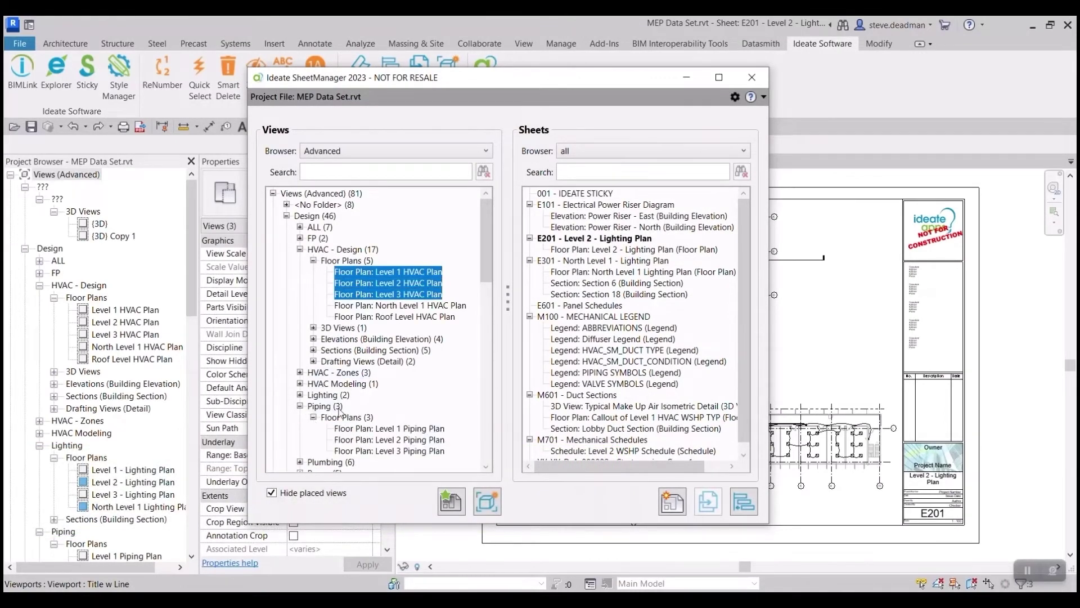
scroll(338, 405, down, 3)
ctrl+click(382, 328)
shift+click(388, 350)
click(300, 362)
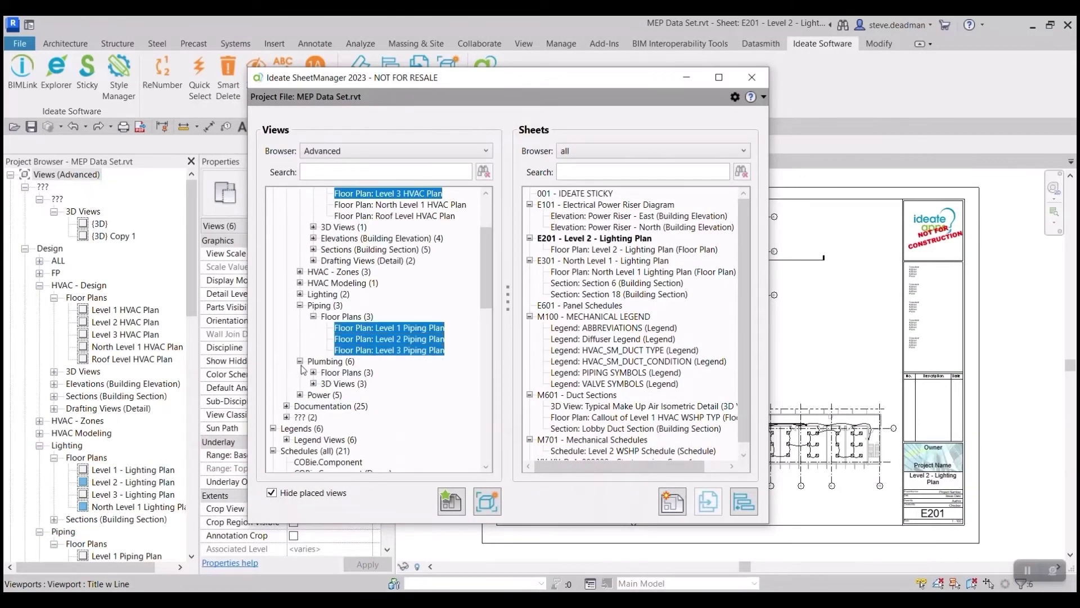
scroll(338, 388, up, 2)
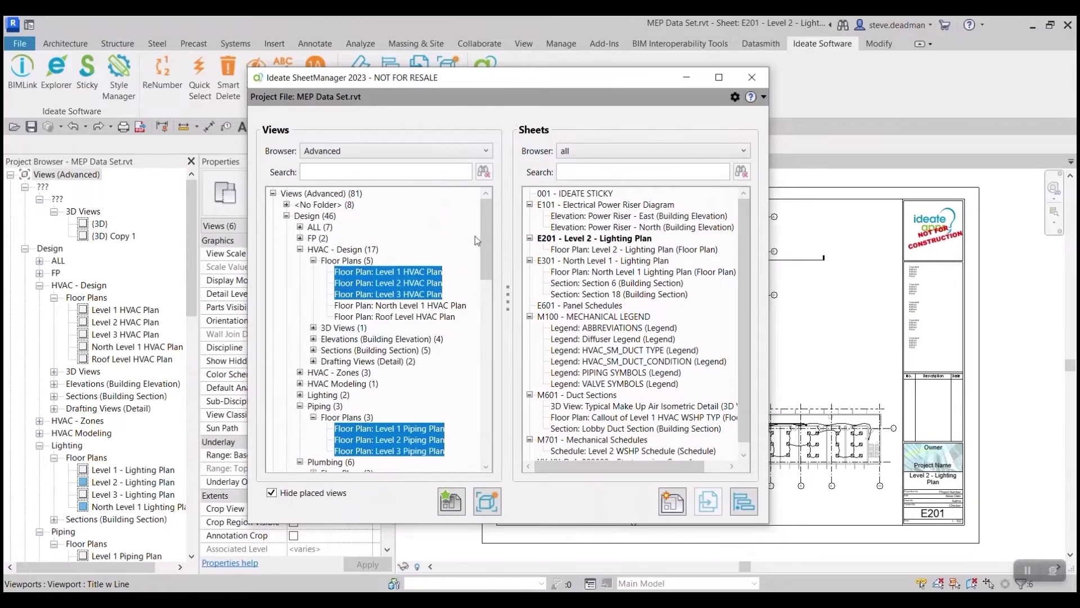
Step: Create sheets M101–M106 for the selected plans, modelled on E201 with starting number M, and accept the names
click(452, 501)
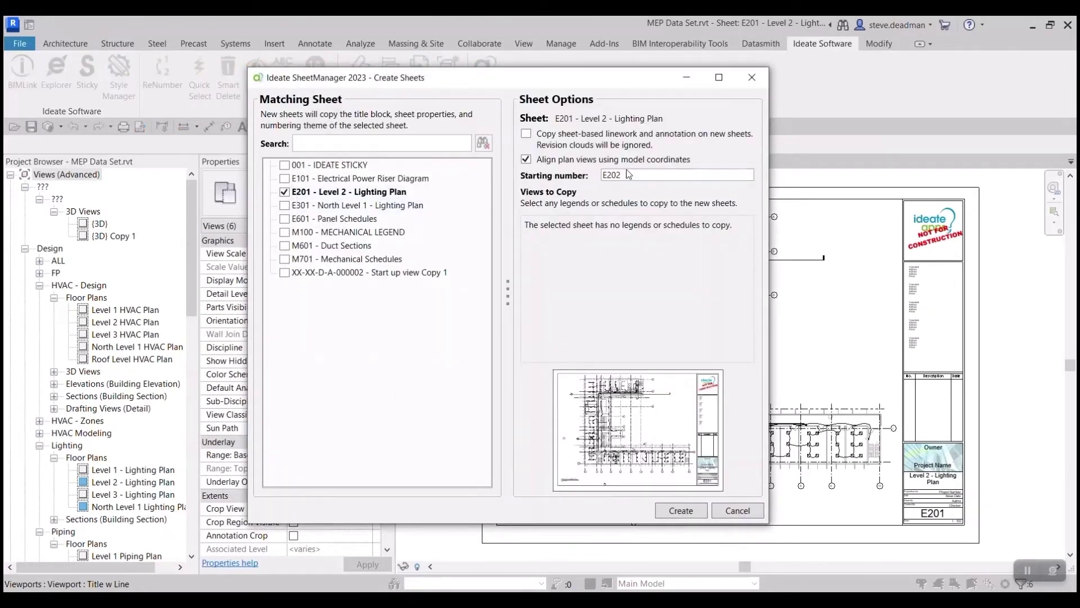
key(ctrl+a)
text(M)
click(686, 511)
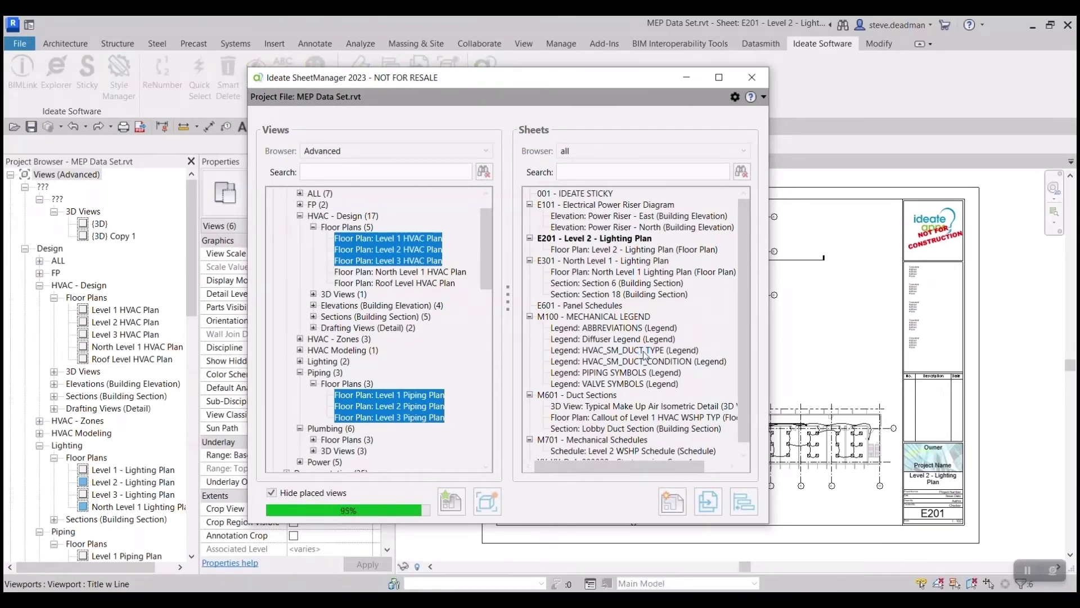
click(453, 349)
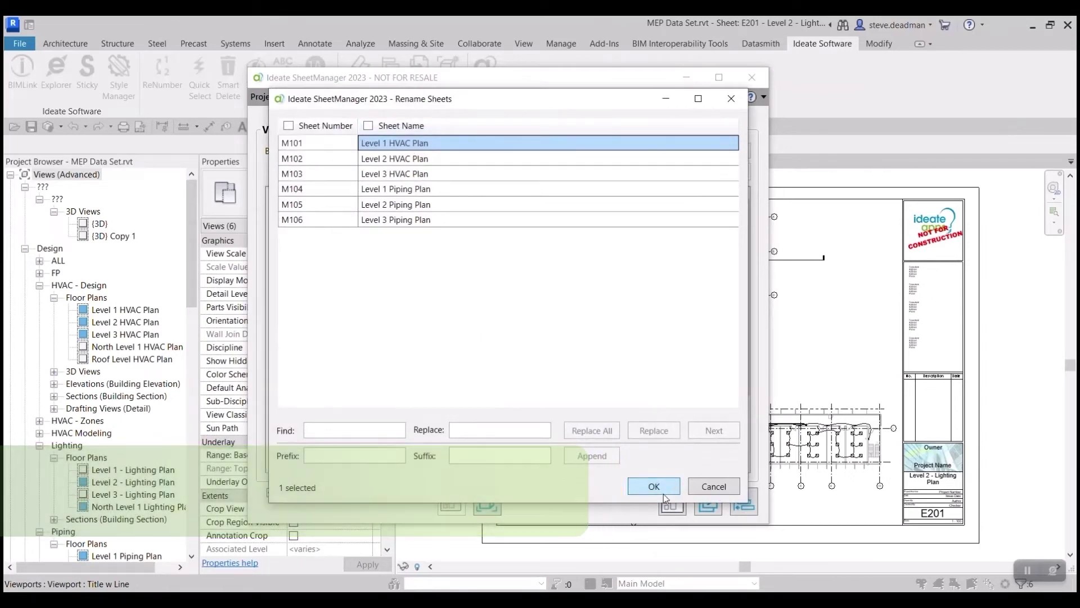
click(654, 486)
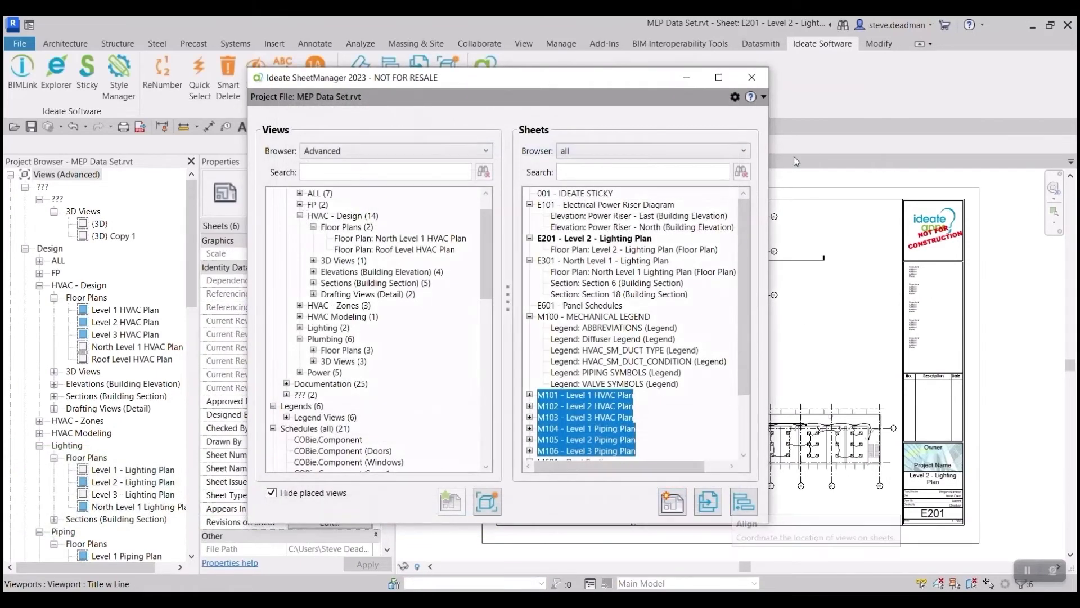
scroll(110, 440, down, 15)
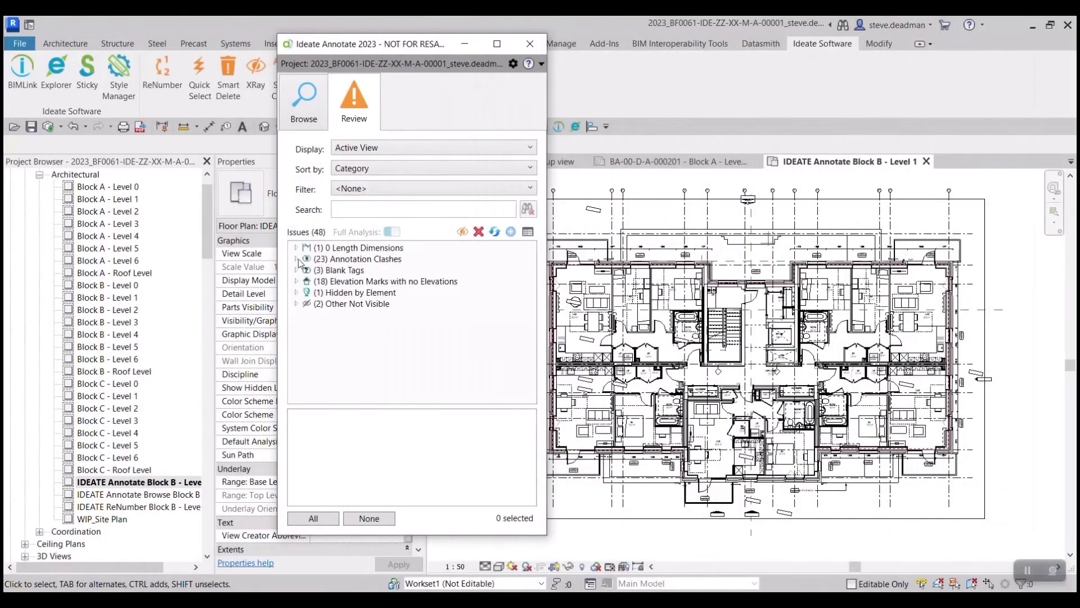
Step: Locate the 2mm zero-length dimension from the 0 Length Dimensions issues in the plan
click(296, 248)
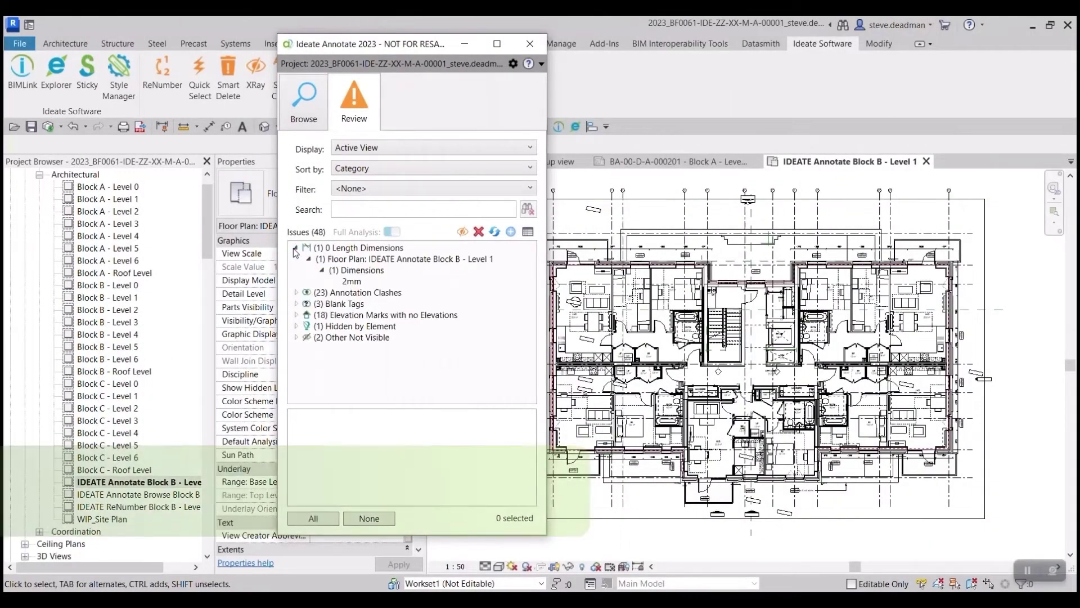
click(351, 281)
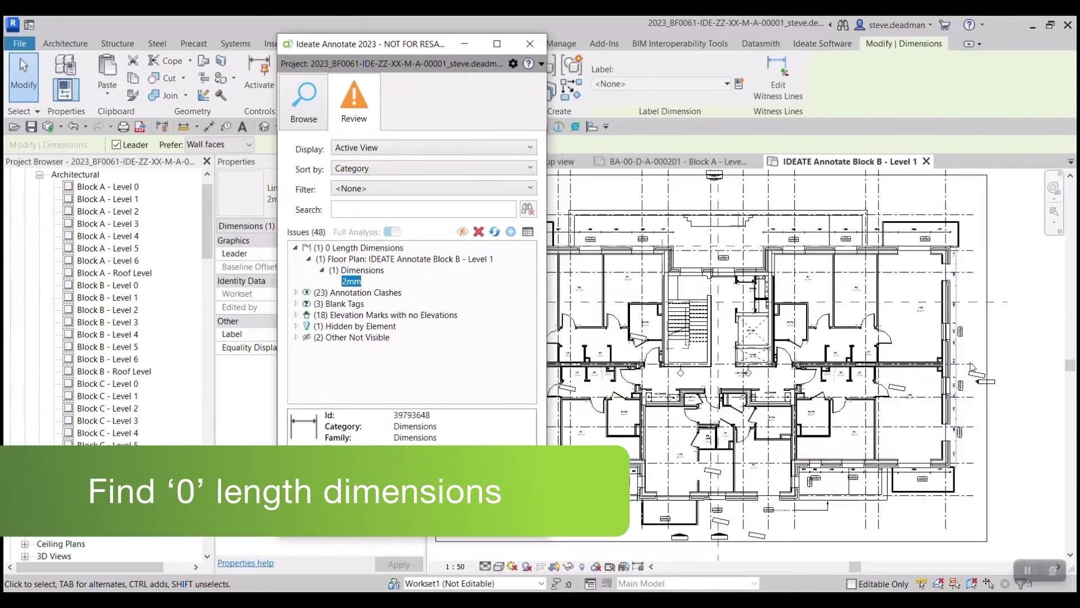
scroll(910, 376, up, 5)
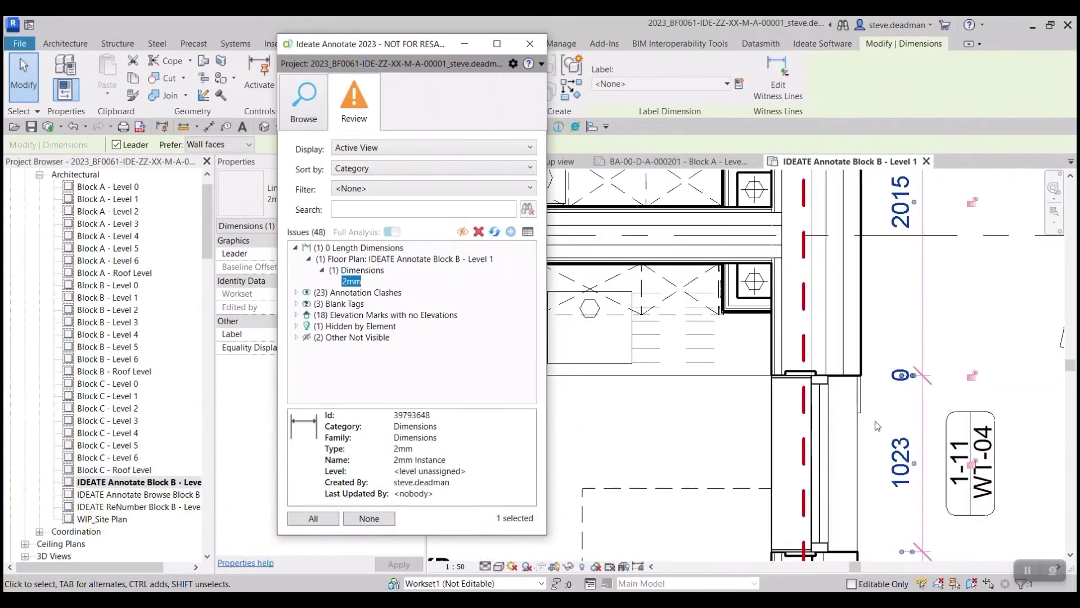
click(910, 375)
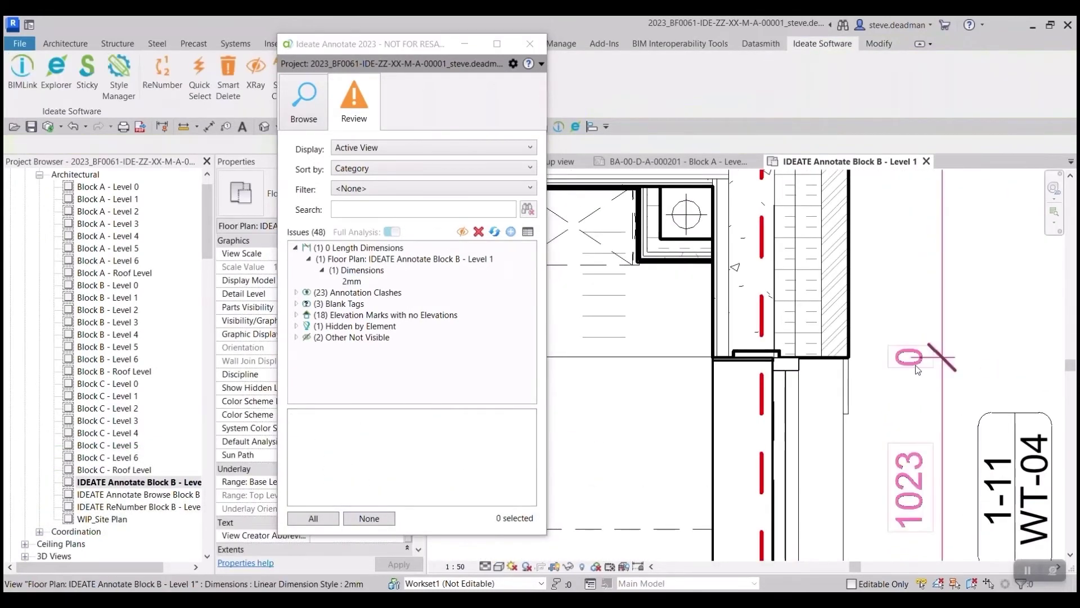
click(352, 282)
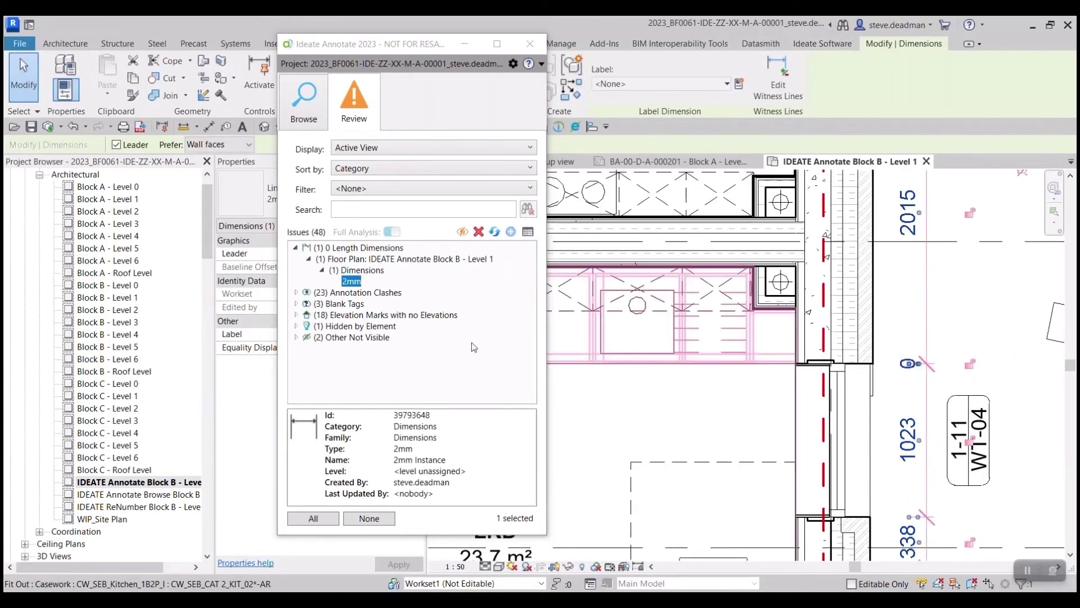
Step: Review the tag clashes and drag the 'Line of roof above' note right, clear of the WT-01 tag
click(297, 292)
click(387, 337)
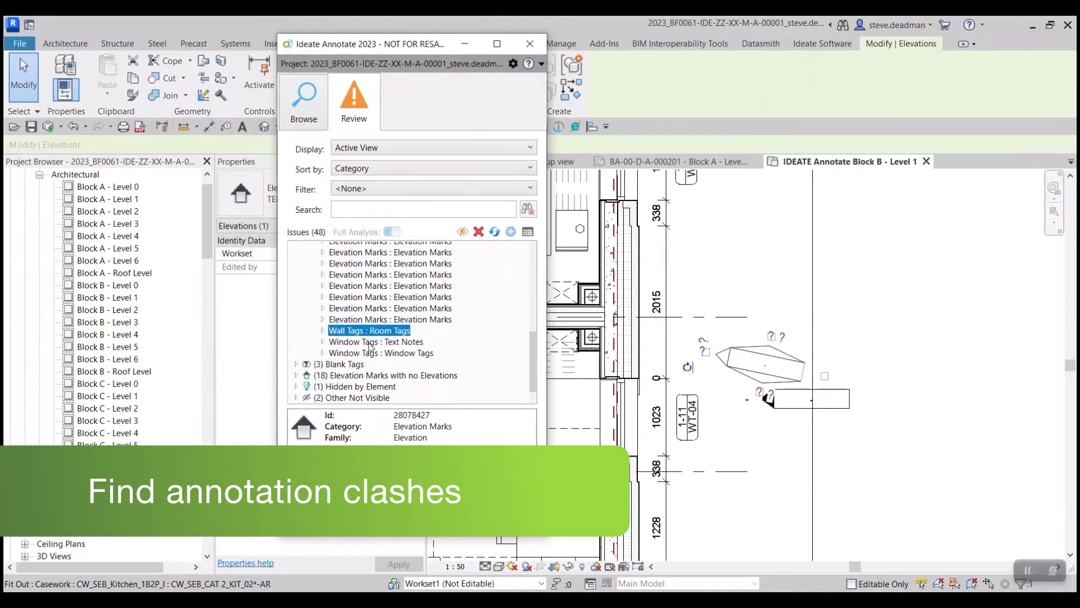
double_click(370, 333)
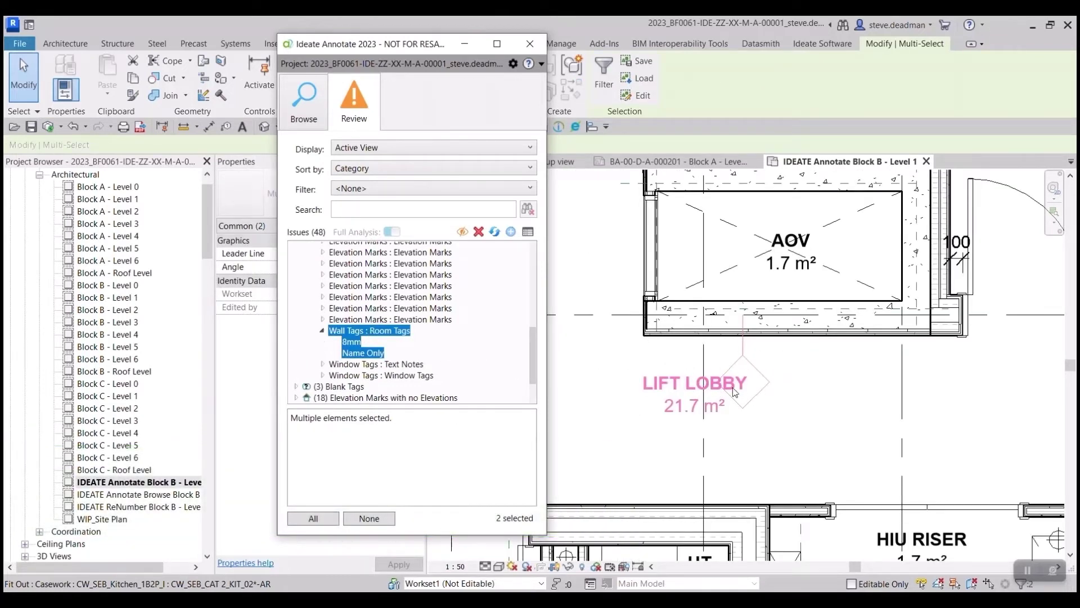
double_click(376, 365)
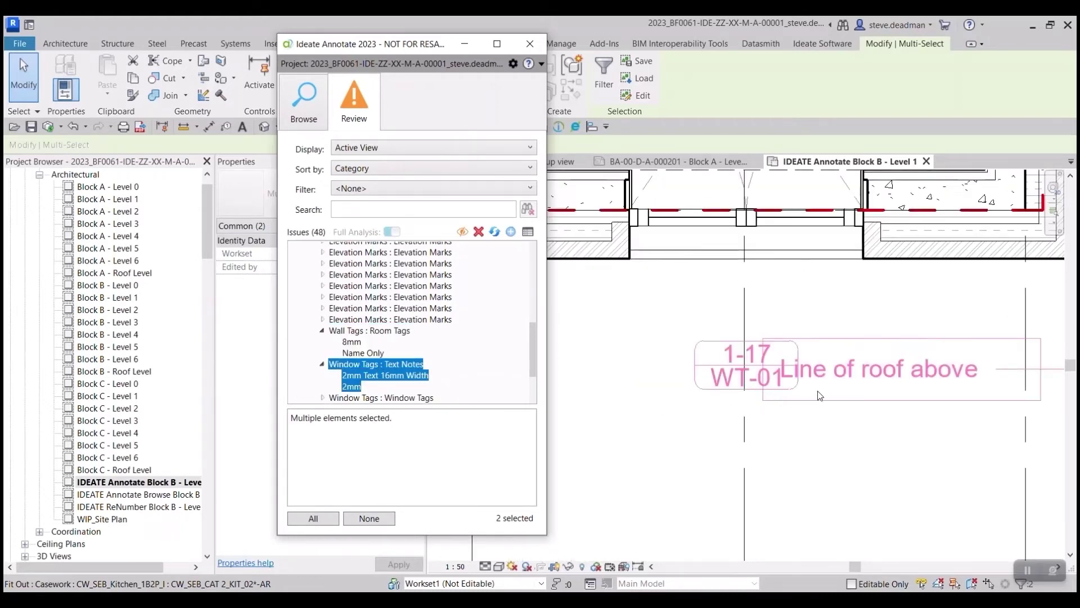
click(799, 409)
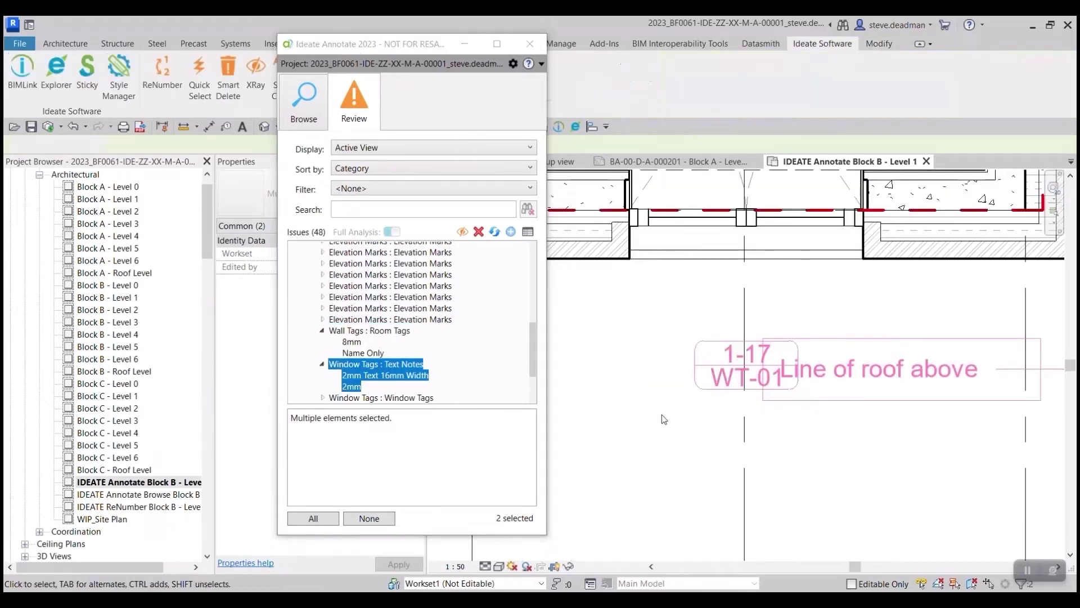
click(871, 387)
drag(762, 338, 804, 338)
click(817, 430)
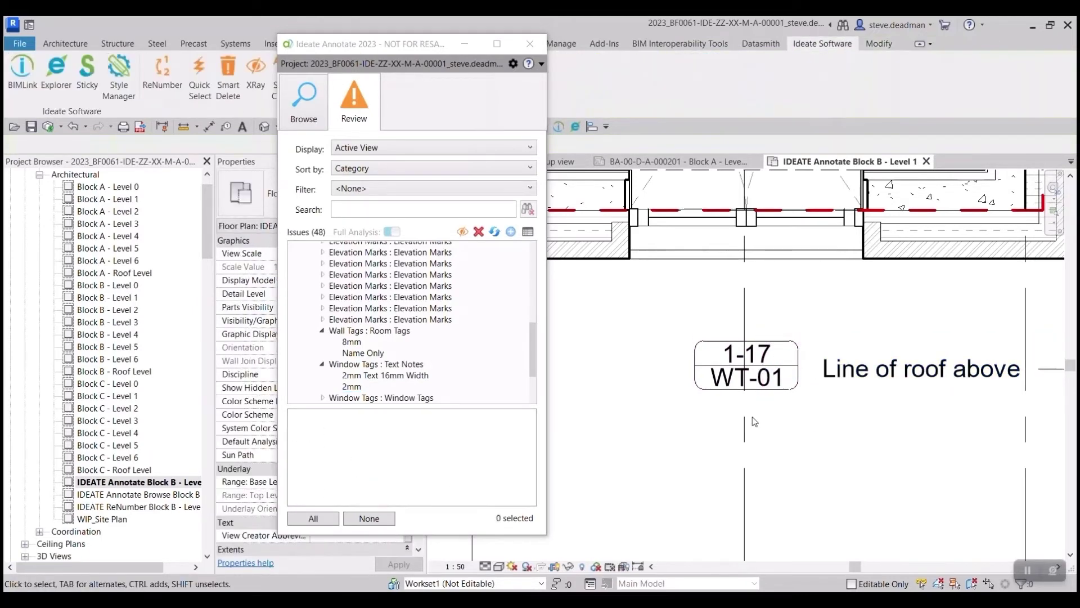
Step: Find the second blank 8mm wall tag under the Blank Tags issues
scroll(401, 384, down, 1)
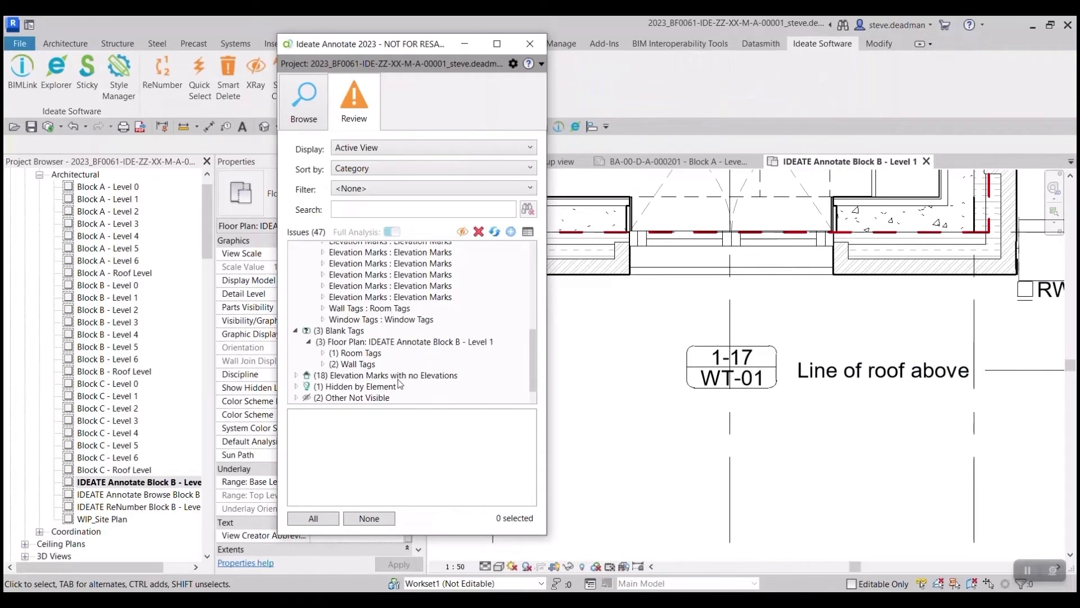
click(323, 364)
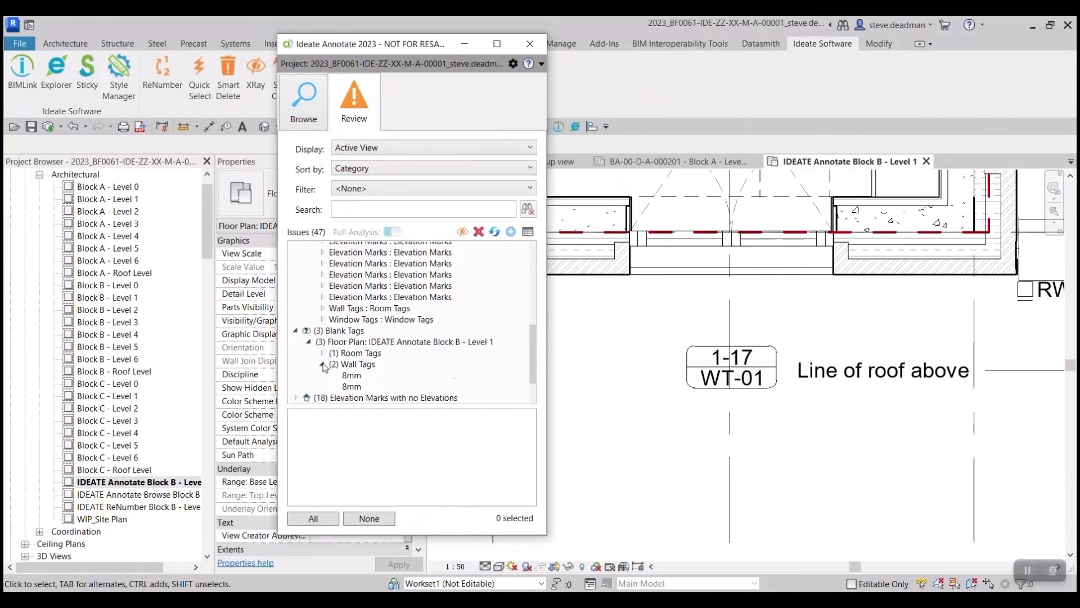
click(352, 387)
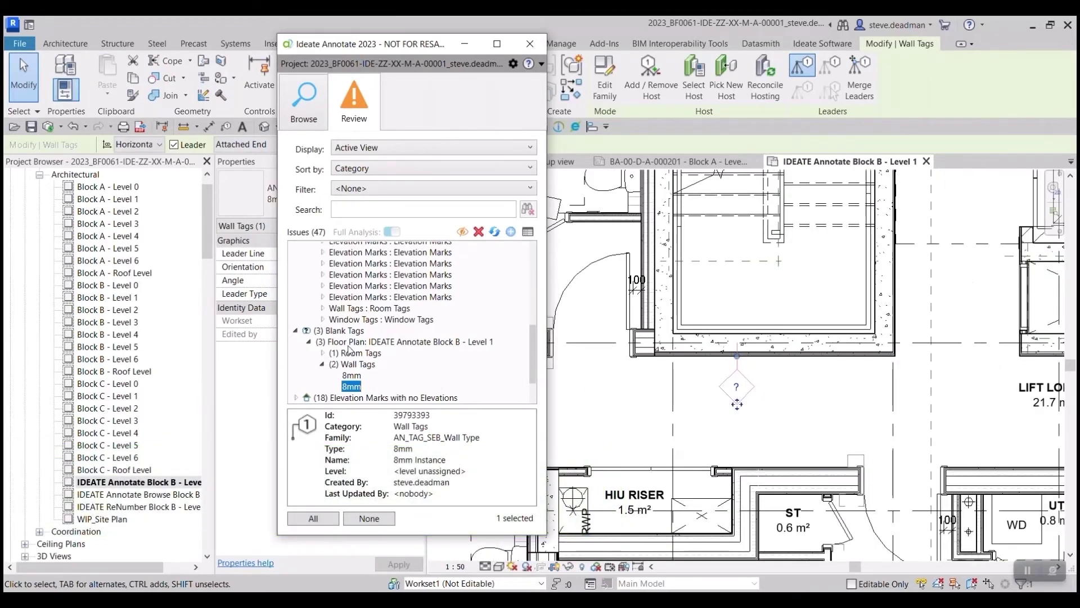
Step: Select the 2mm Text 16mm Width window tag under Hidden by Element and enlarge the issues panel
scroll(486, 350, down, 1)
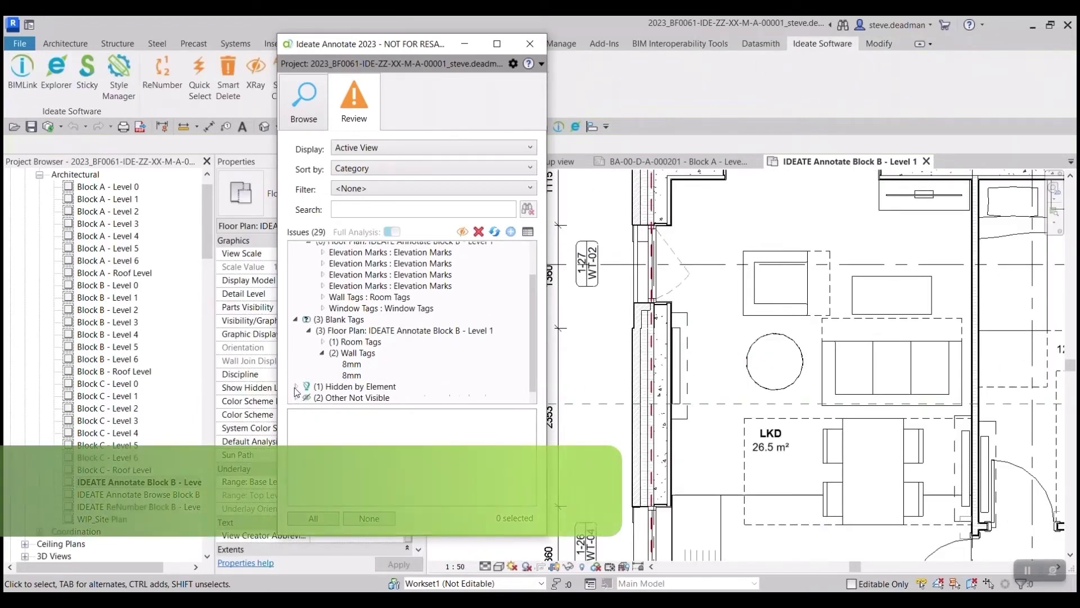
double_click(320, 374)
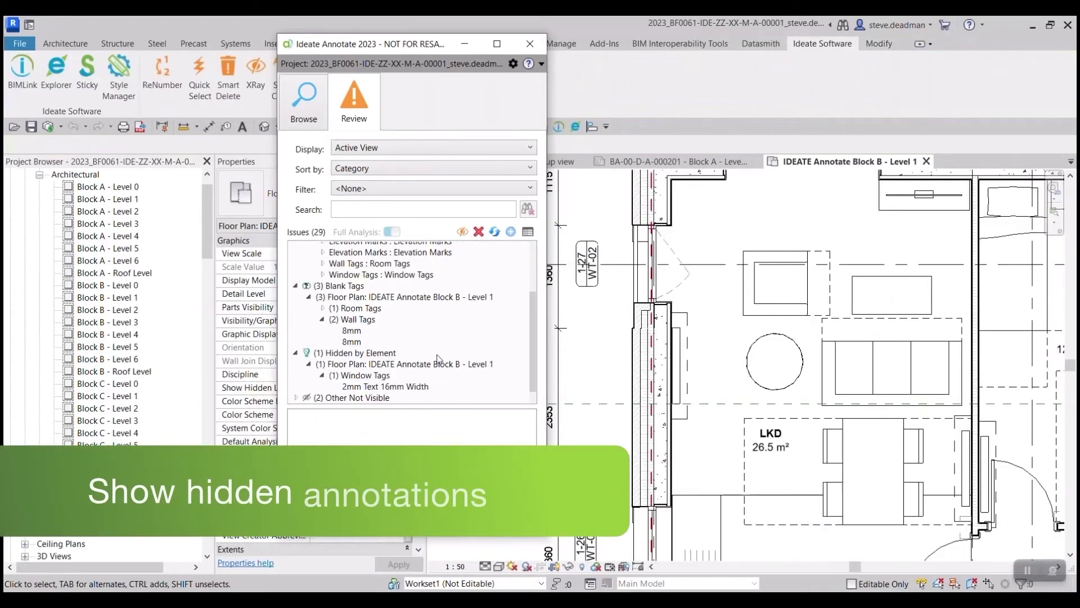
click(388, 387)
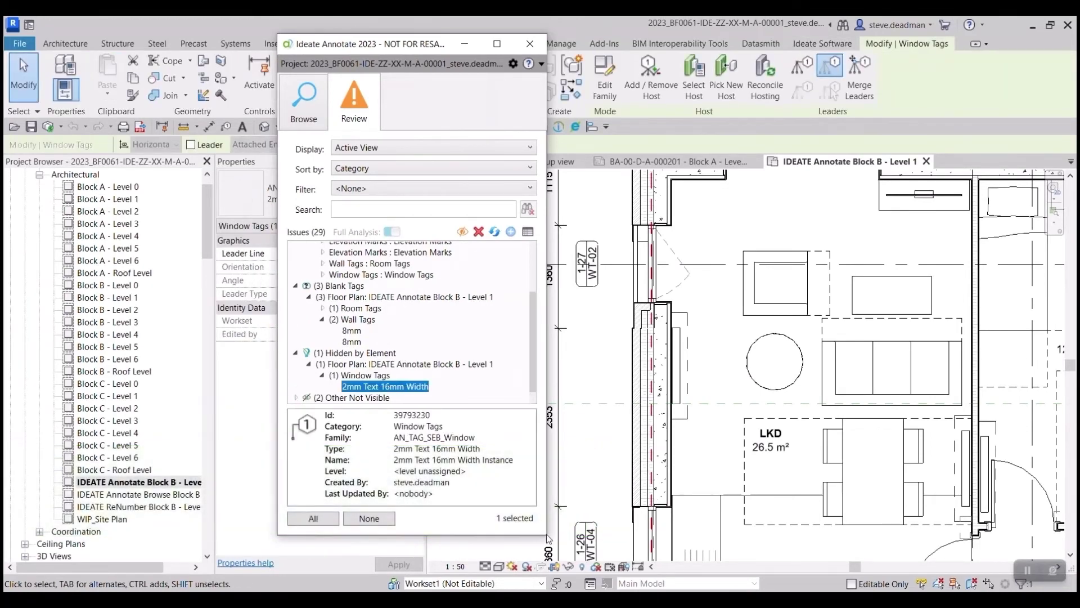
drag(543, 538, 540, 571)
drag(406, 35, 380, 50)
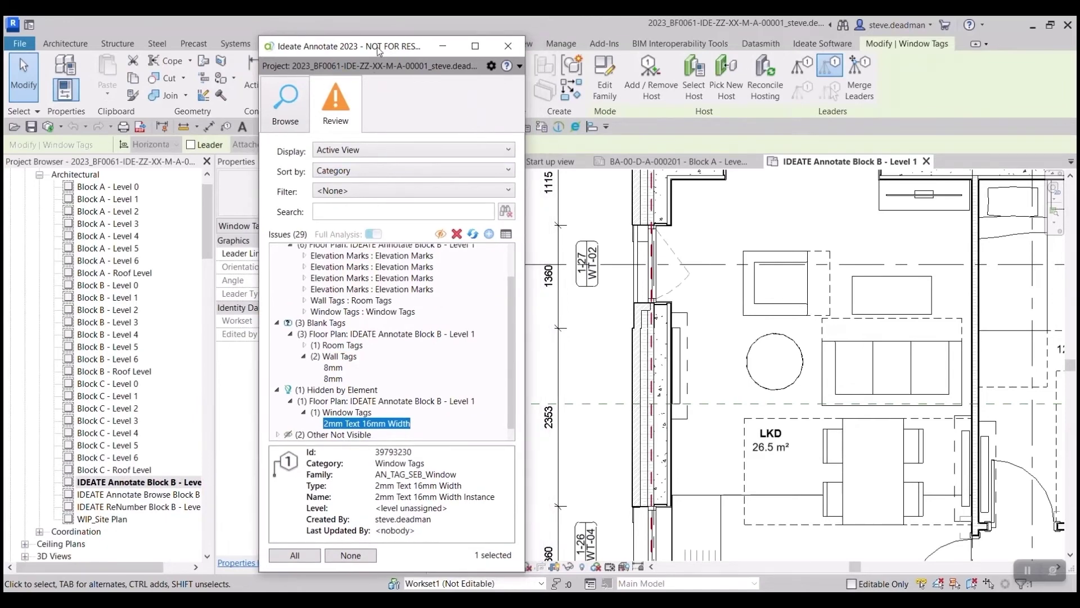
Step: Use XRay to find the window tag is hidden per scale, then start ReNumber along a crossing path
click(439, 234)
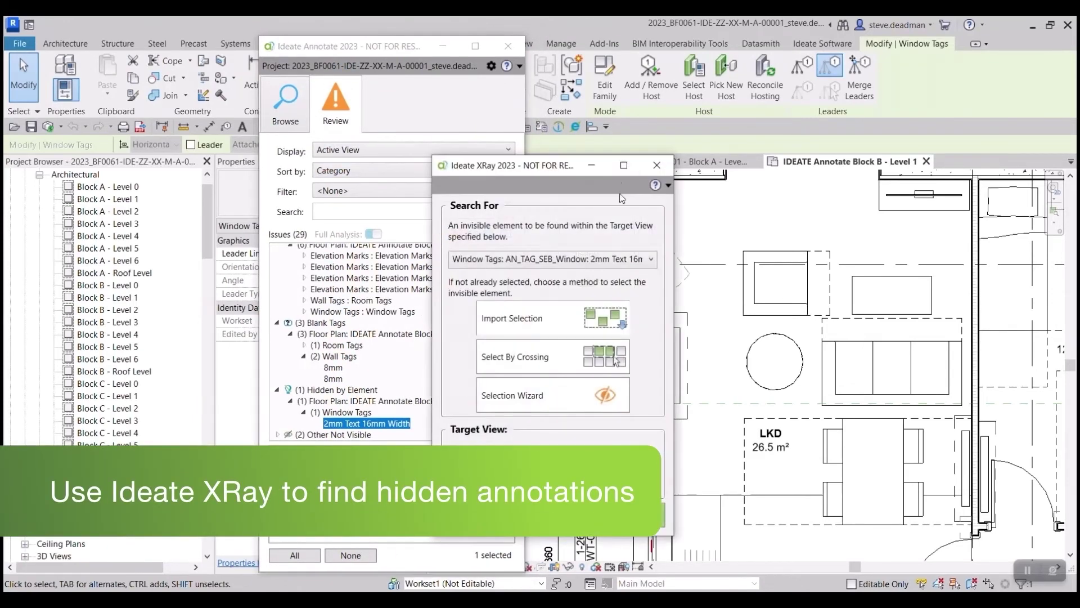
drag(675, 199, 720, 200)
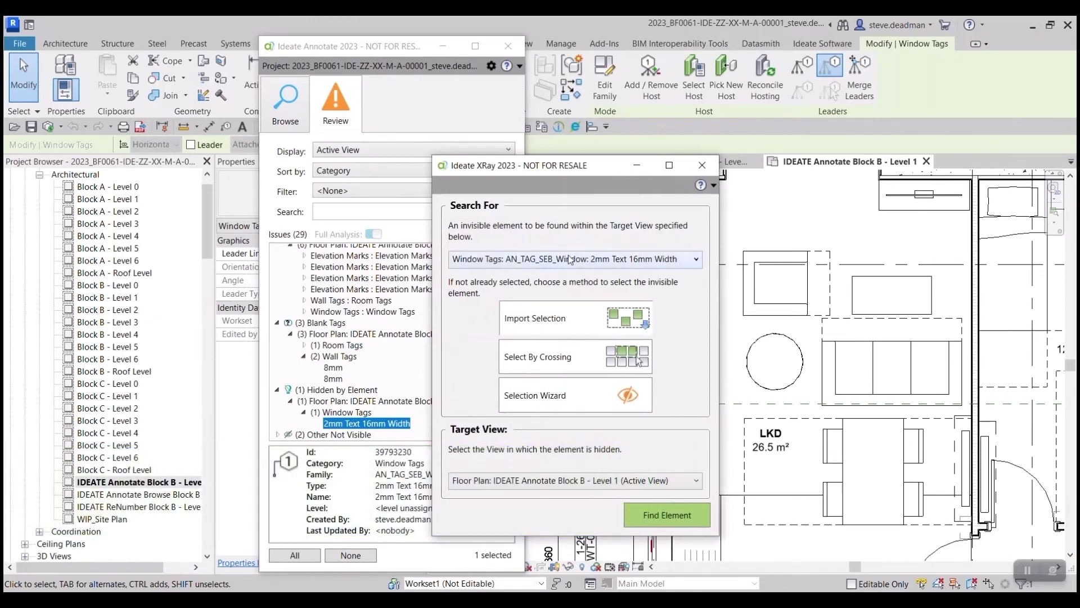
click(682, 519)
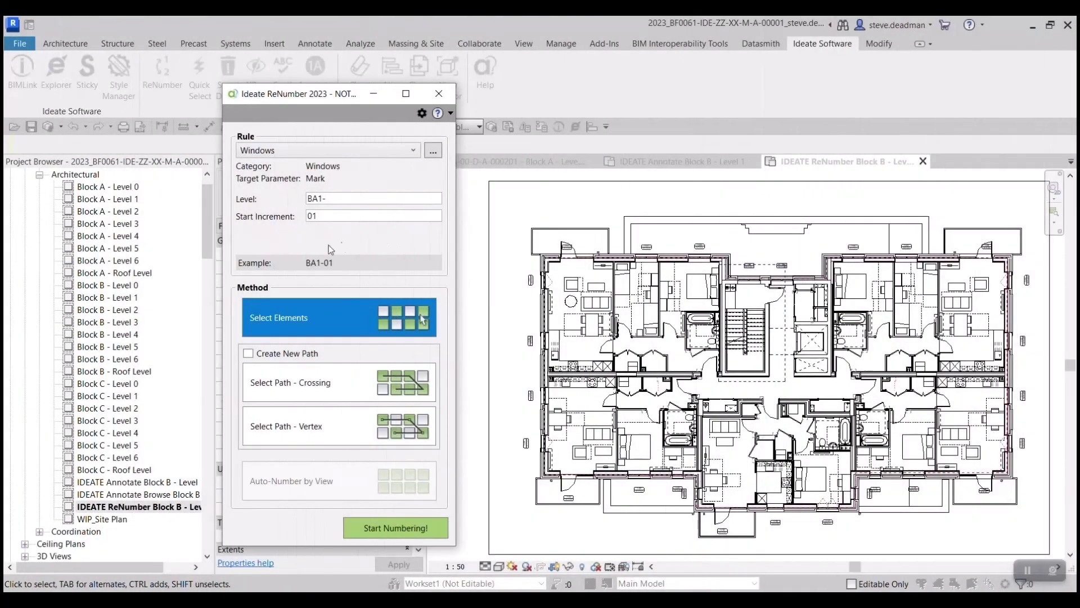
click(387, 385)
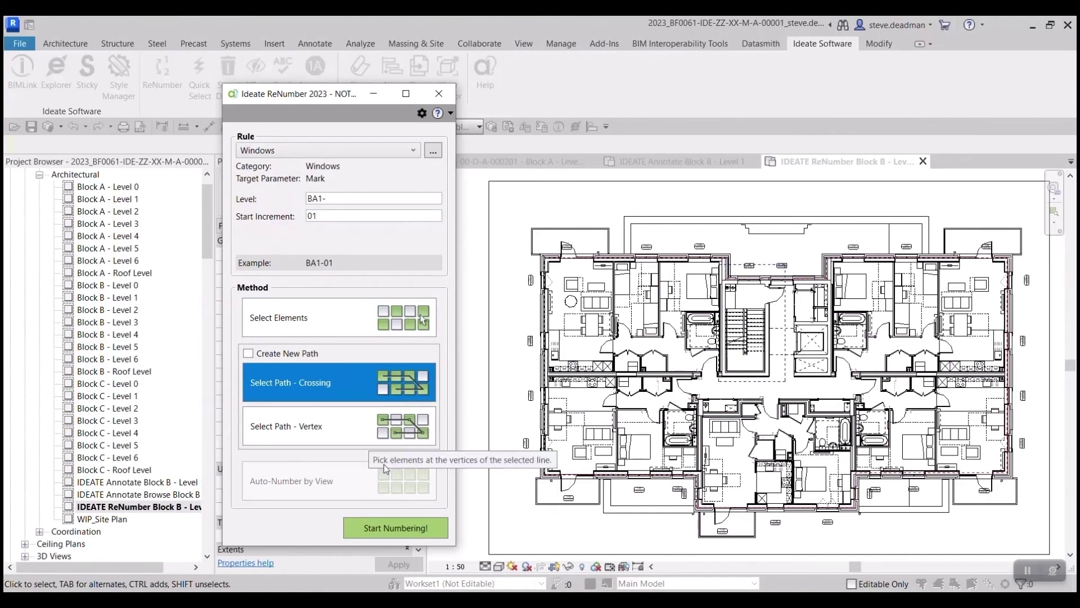
click(403, 529)
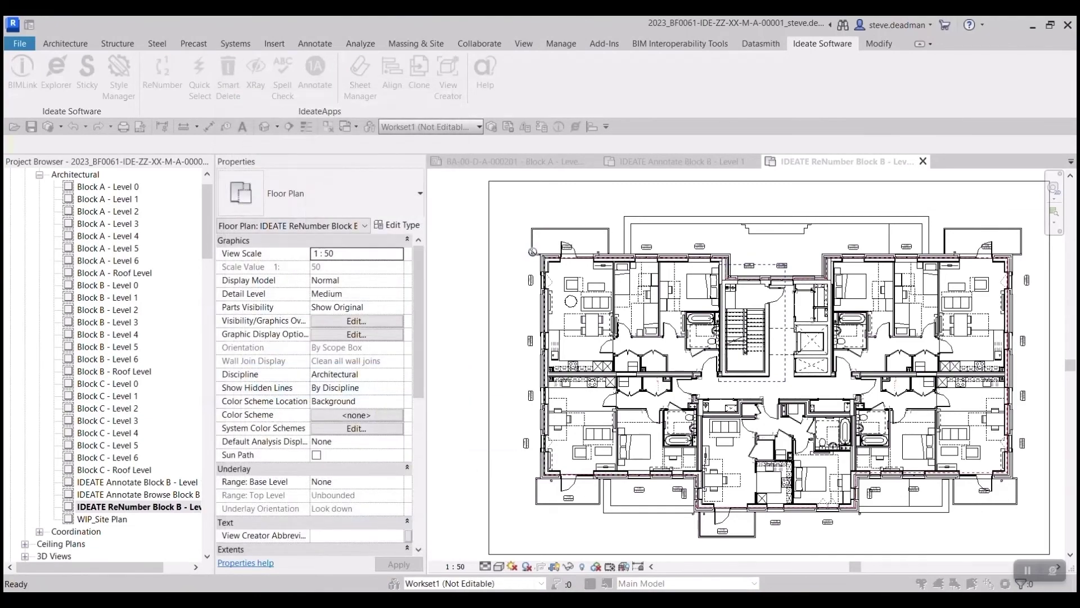